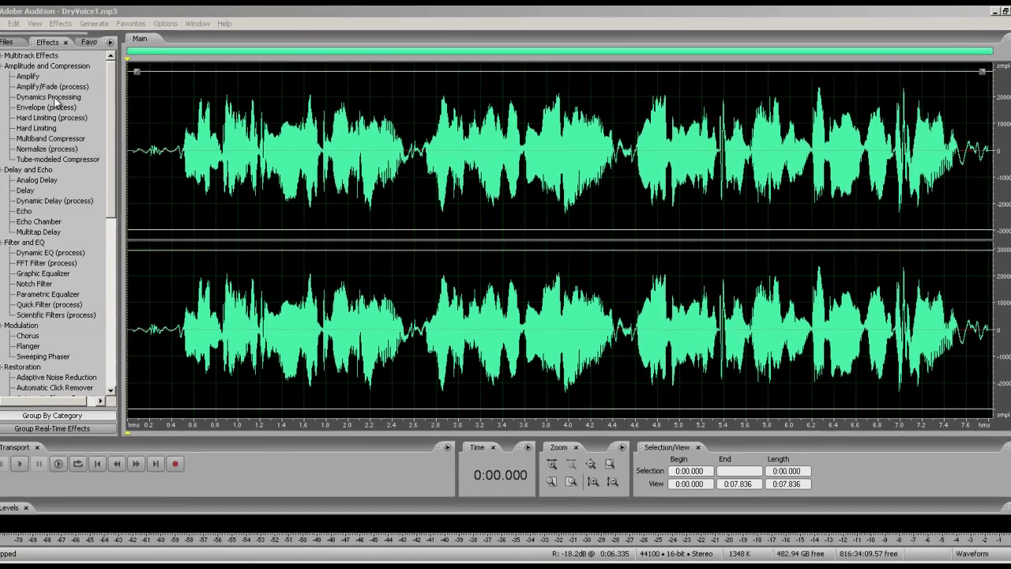
pyautogui.doubleClick(57, 97)
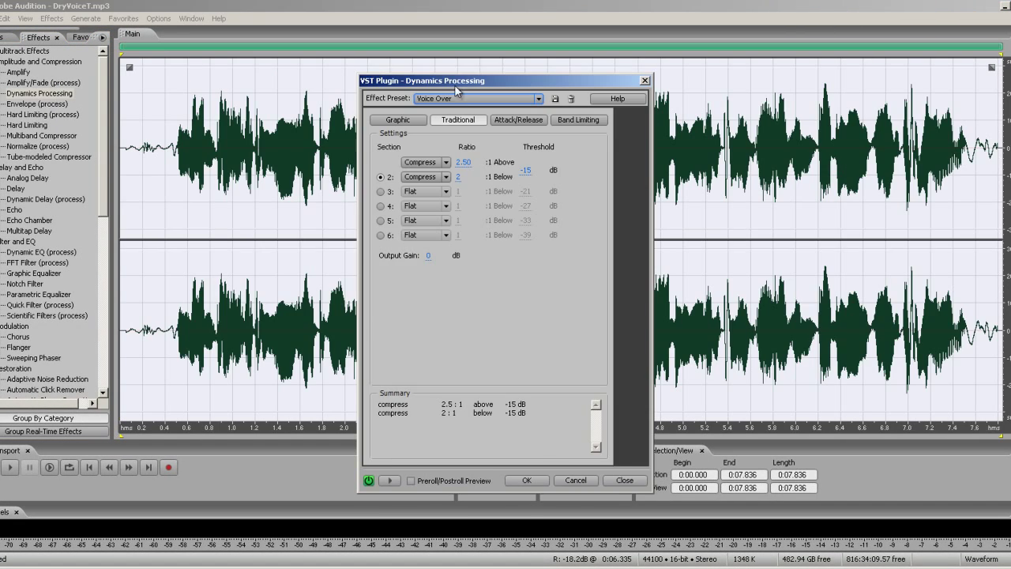
pyautogui.click(575, 479)
pyautogui.doubleClick(27, 125)
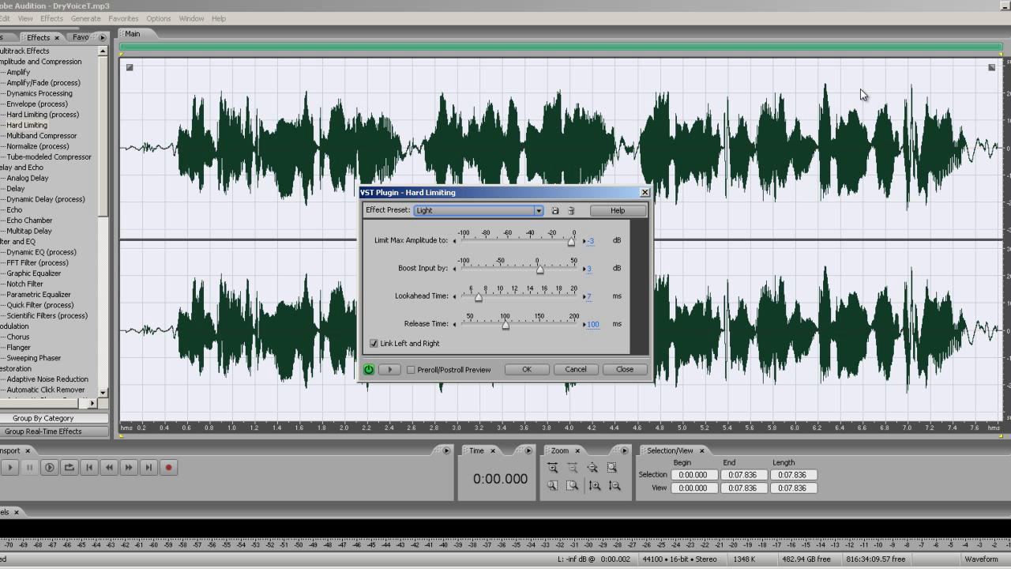
pyautogui.click(589, 369)
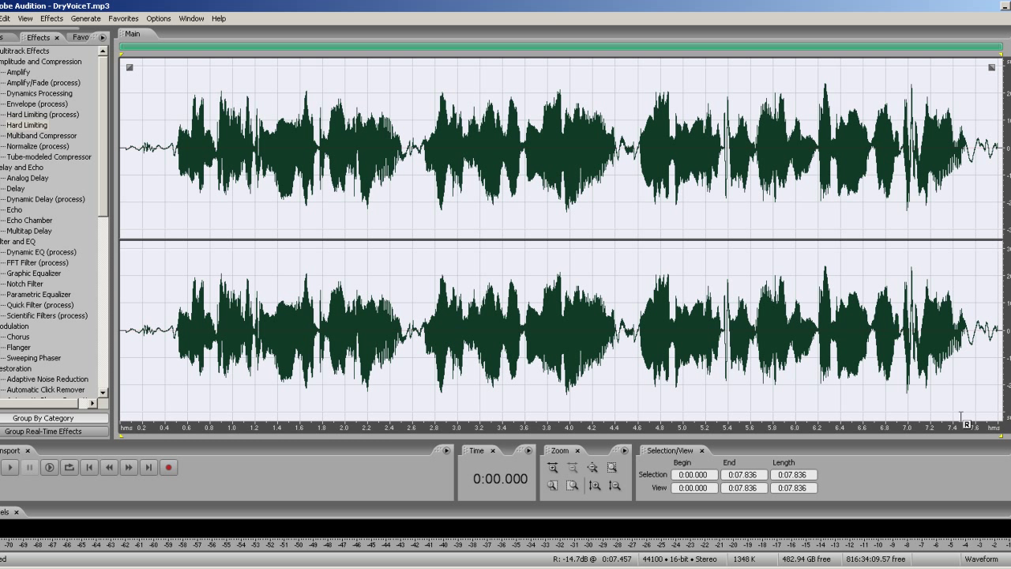
pyautogui.press('space')
# Switch to the multitrack session, pan Track 1 left and unmute it.
pyautogui.click(24, 19)
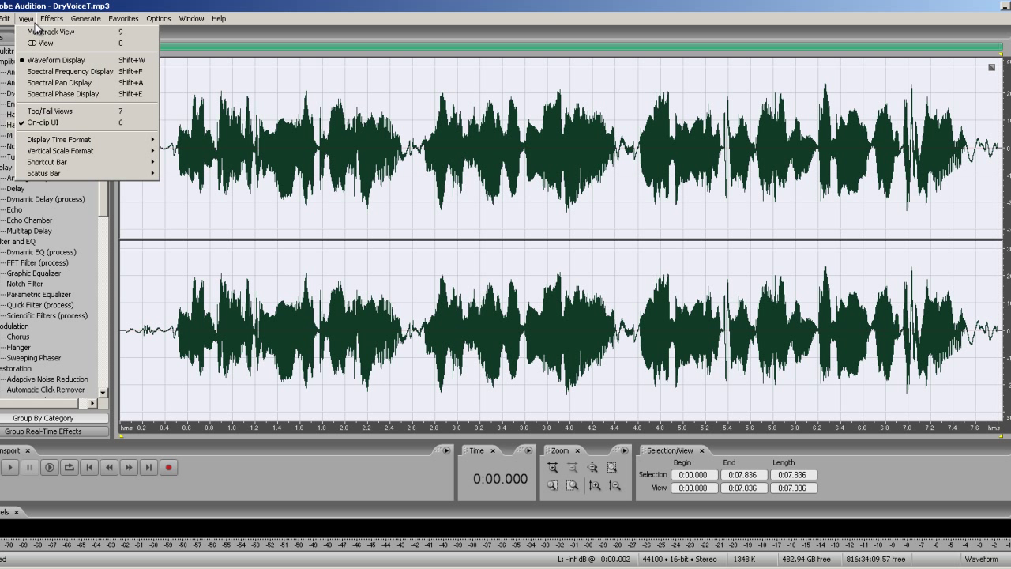
pyautogui.click(48, 41)
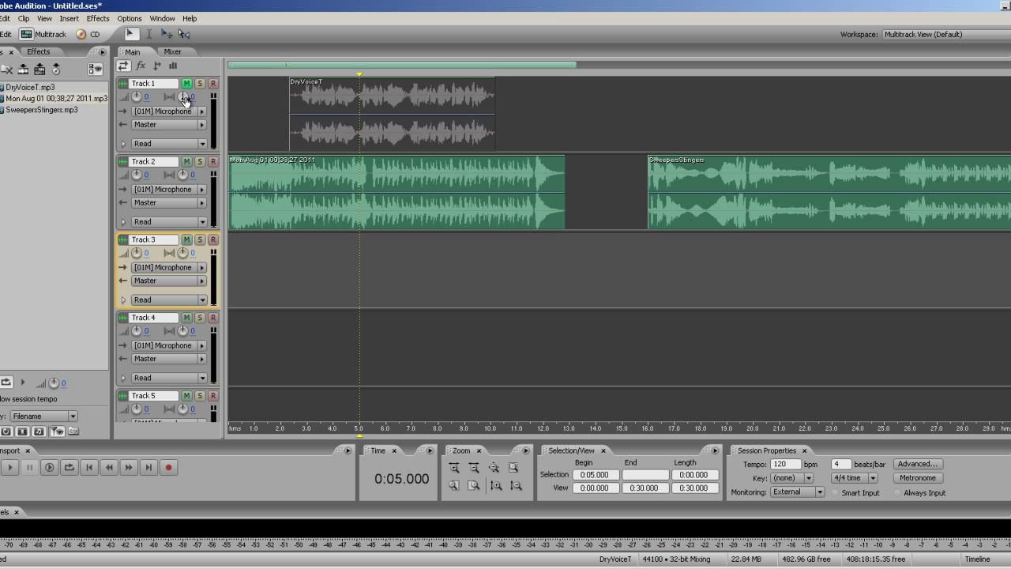
pyautogui.moveTo(186, 99); pyautogui.dragTo(174, 98)
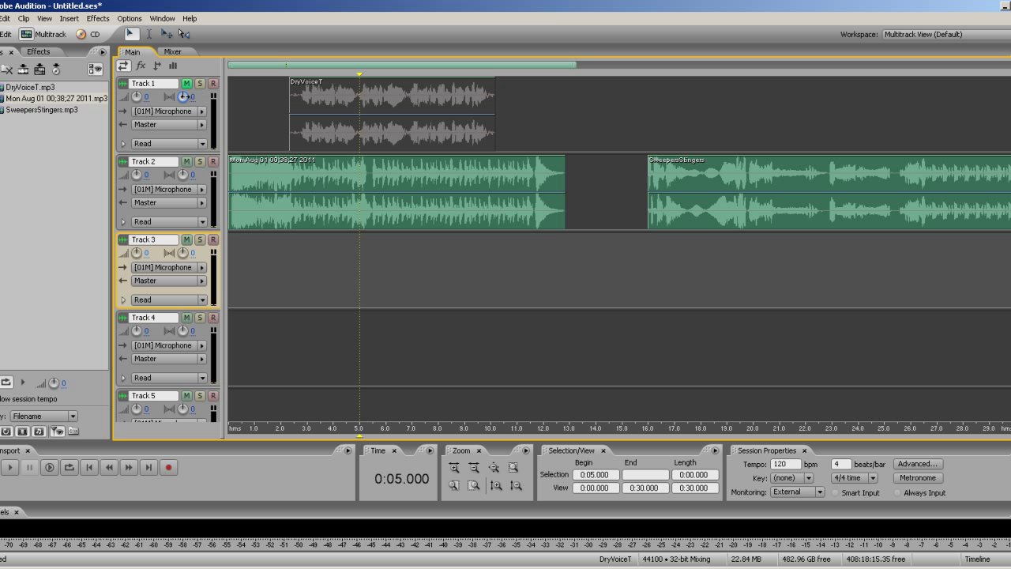
pyautogui.moveTo(136, 143); pyautogui.dragTo(132, 230)
pyautogui.click(187, 83)
# Play the session from about 2.6 seconds and return Track 1's pan to centre.
pyautogui.click(296, 240)
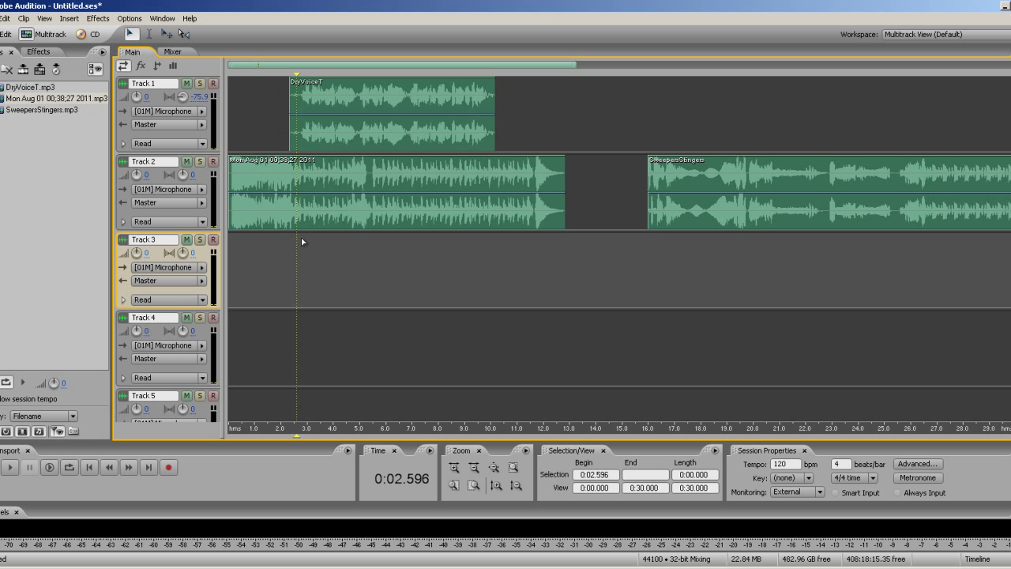
pyautogui.press('space')
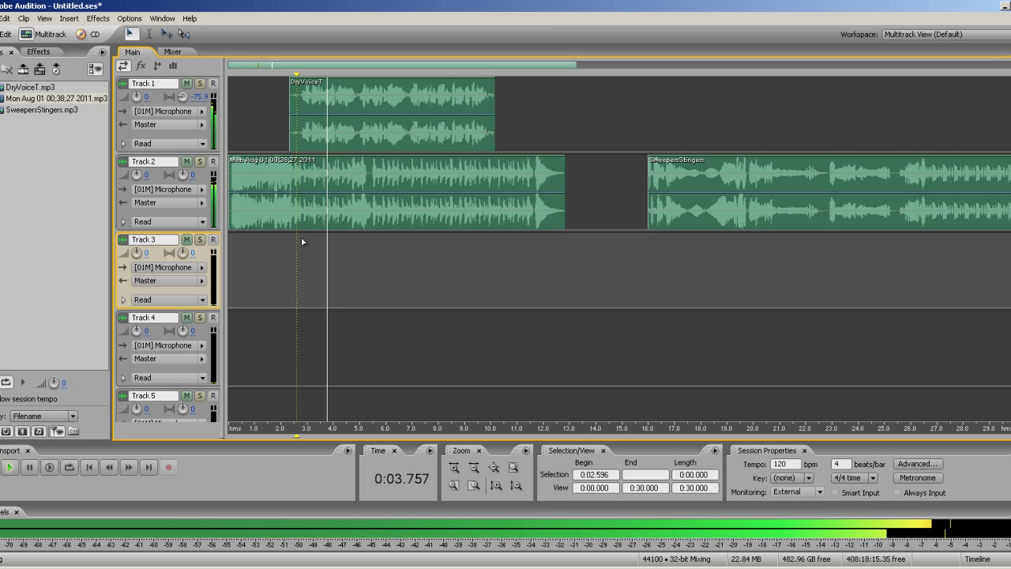
pyautogui.press('space')
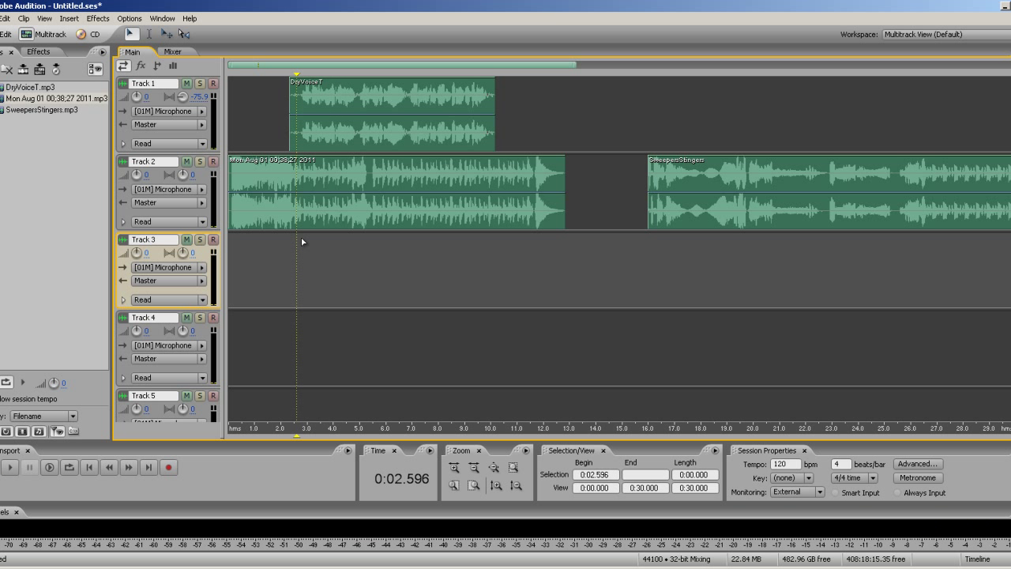
pyautogui.moveTo(182, 96); pyautogui.dragTo(207, 93)
pyautogui.moveTo(279, 80); pyautogui.dragTo(382, 104)
pyautogui.moveTo(381, 105); pyautogui.dragTo(362, 98)
# Set Track 1's input to Stereo [01S] Microphone, keeping its output on Master.
pyautogui.click(199, 112)
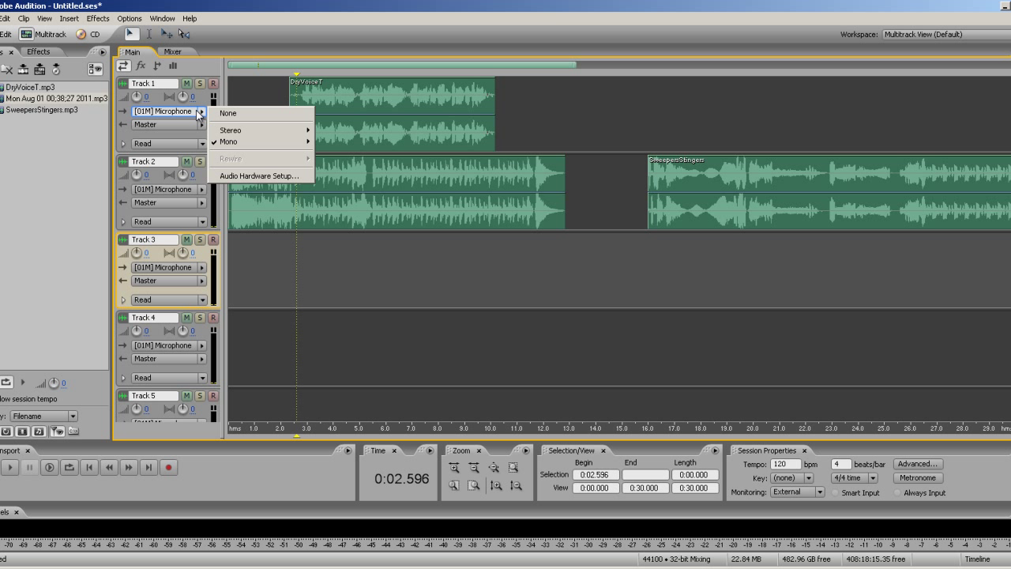
pyautogui.moveTo(245, 130)
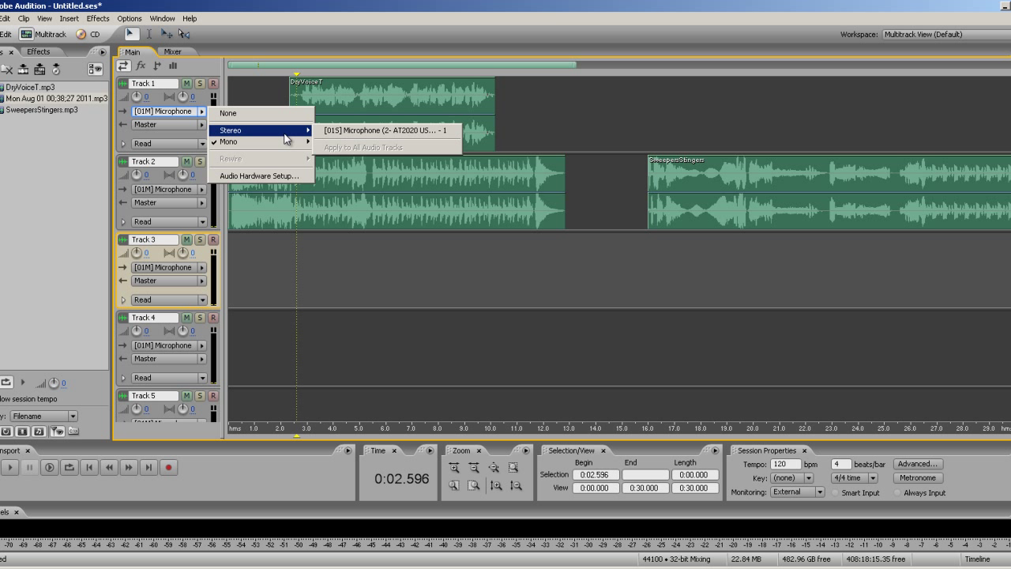
pyautogui.click(341, 129)
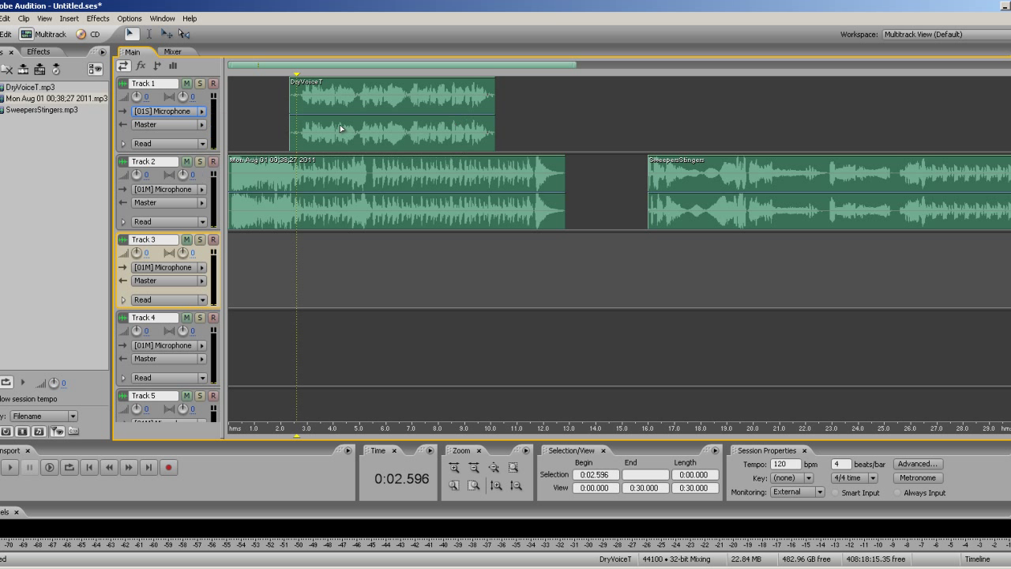
pyautogui.click(201, 125)
pyautogui.click(269, 94)
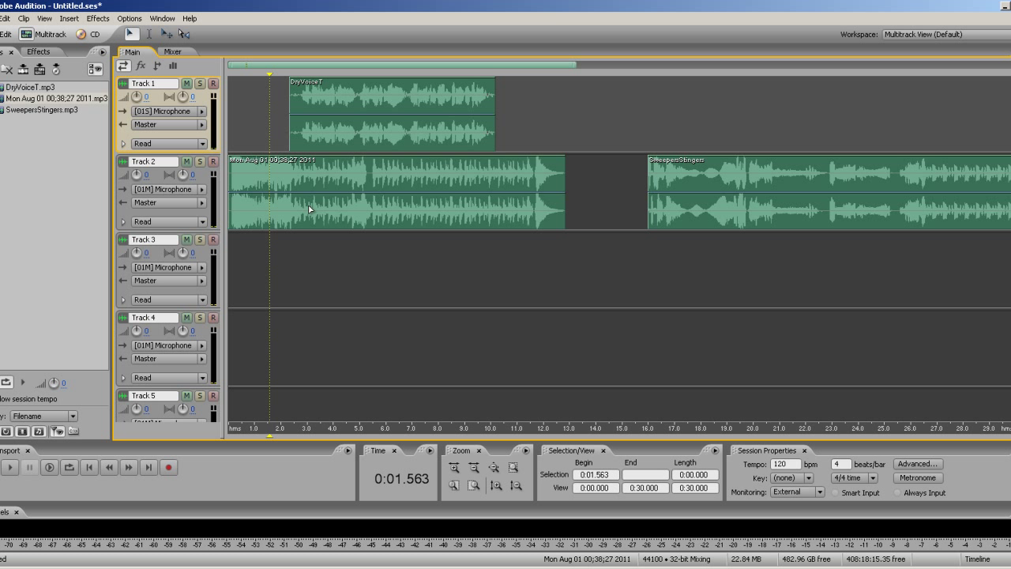
pyautogui.moveTo(329, 222); pyautogui.dragTo(330, 225)
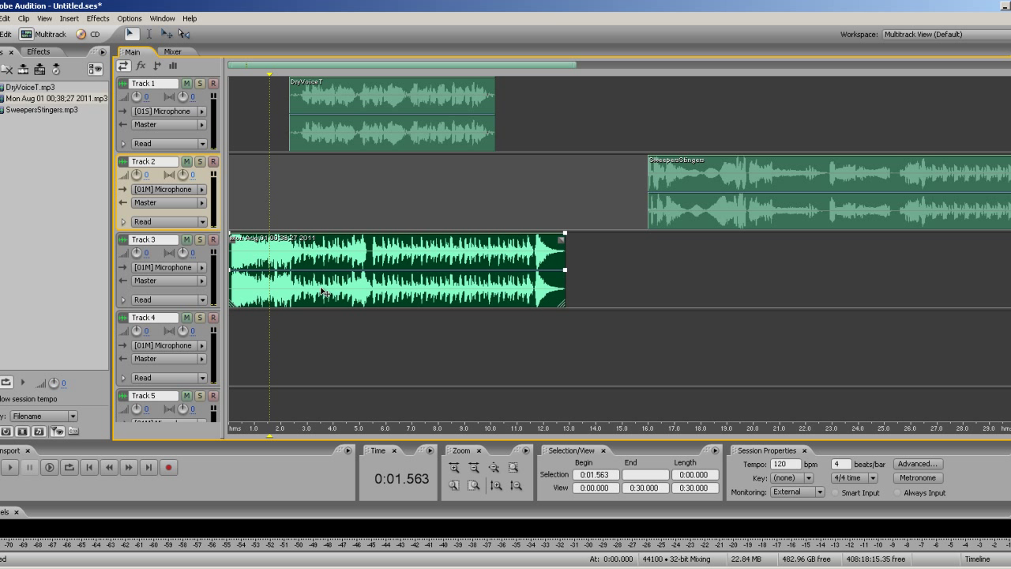
pyautogui.moveTo(327, 101); pyautogui.dragTo(564, 123)
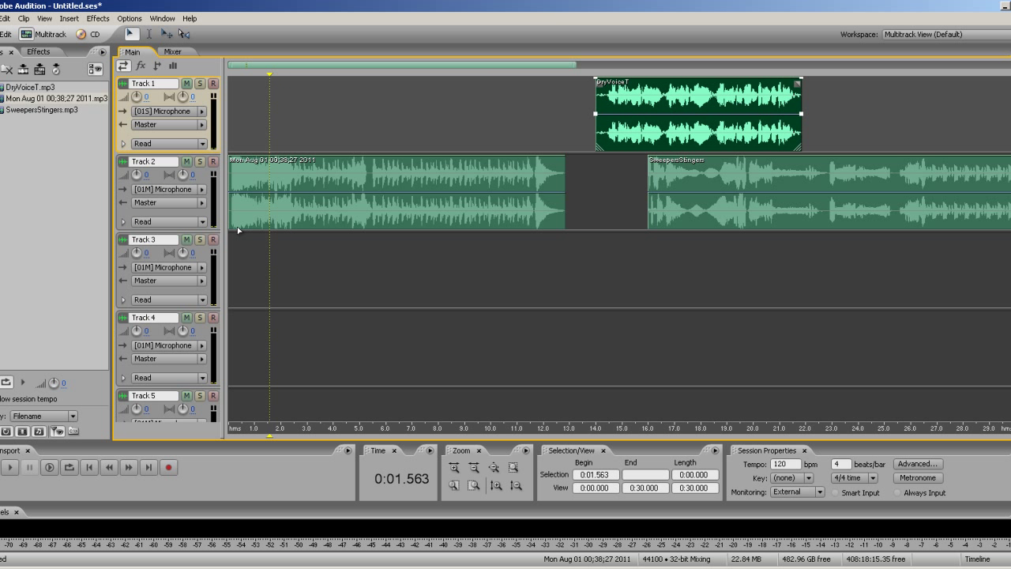
pyautogui.click(233, 266)
pyautogui.press('space')
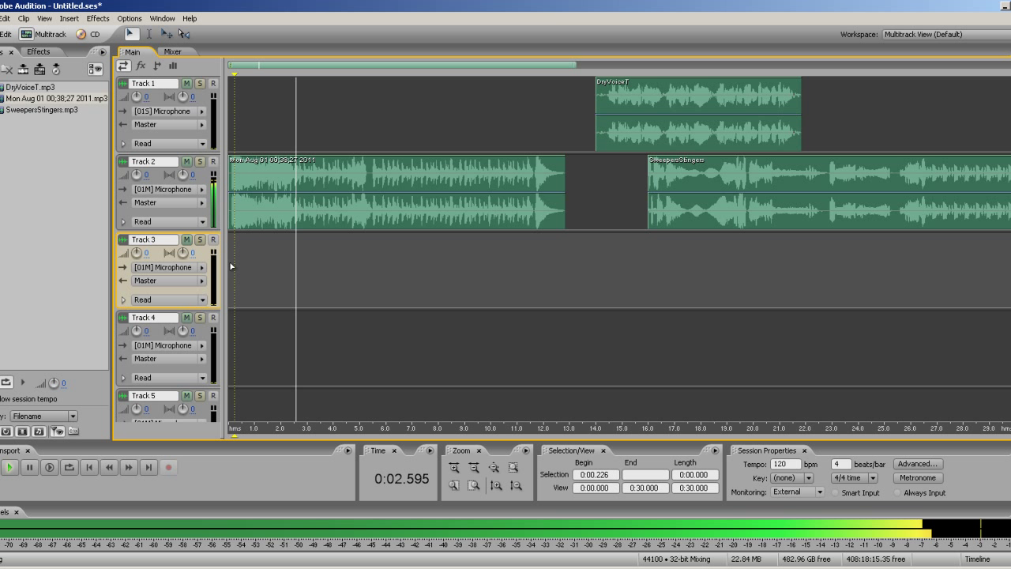
pyautogui.press('space')
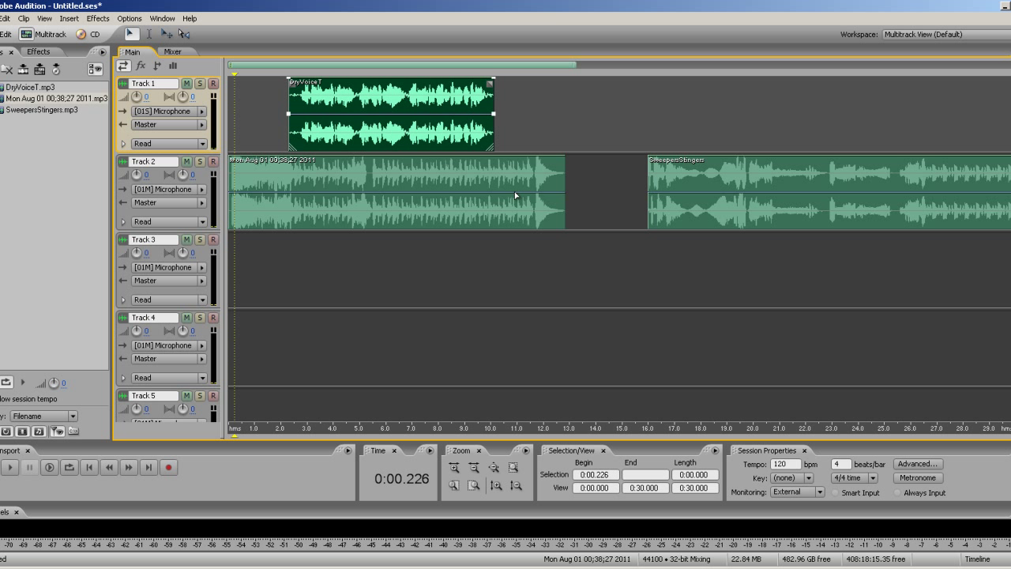
pyautogui.click(652, 268)
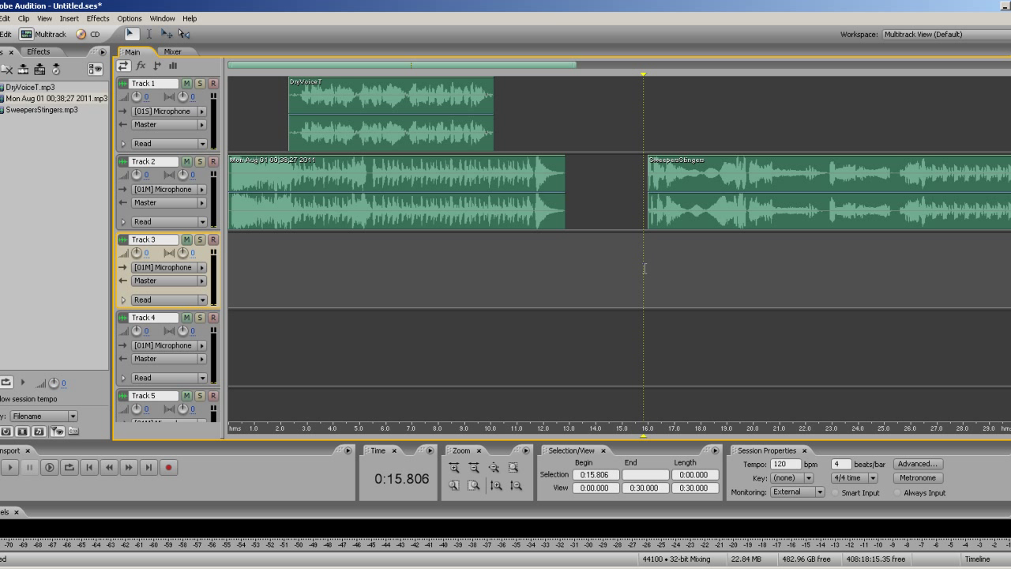
pyautogui.click(649, 268)
pyautogui.press('space')
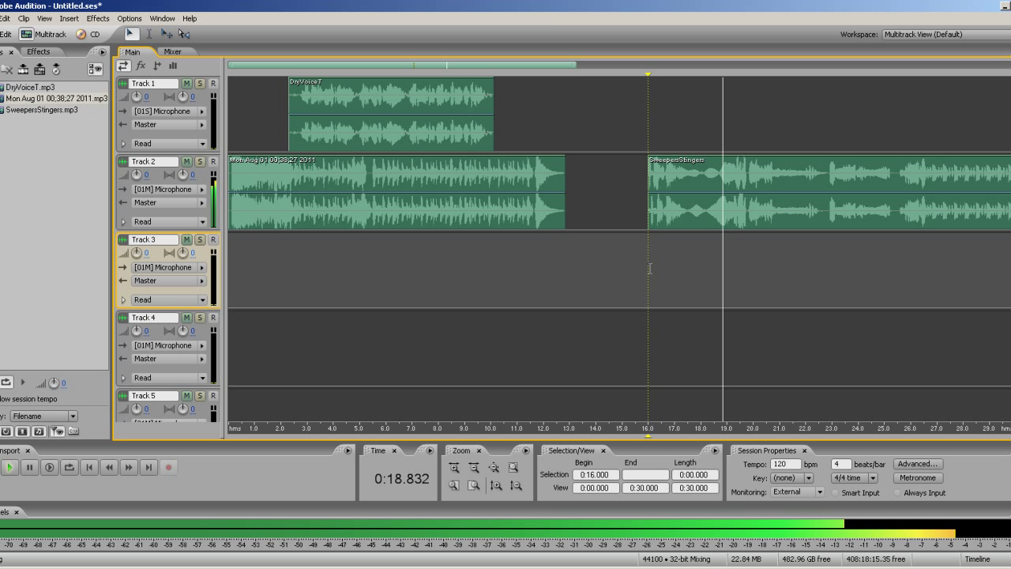
pyautogui.press('space')
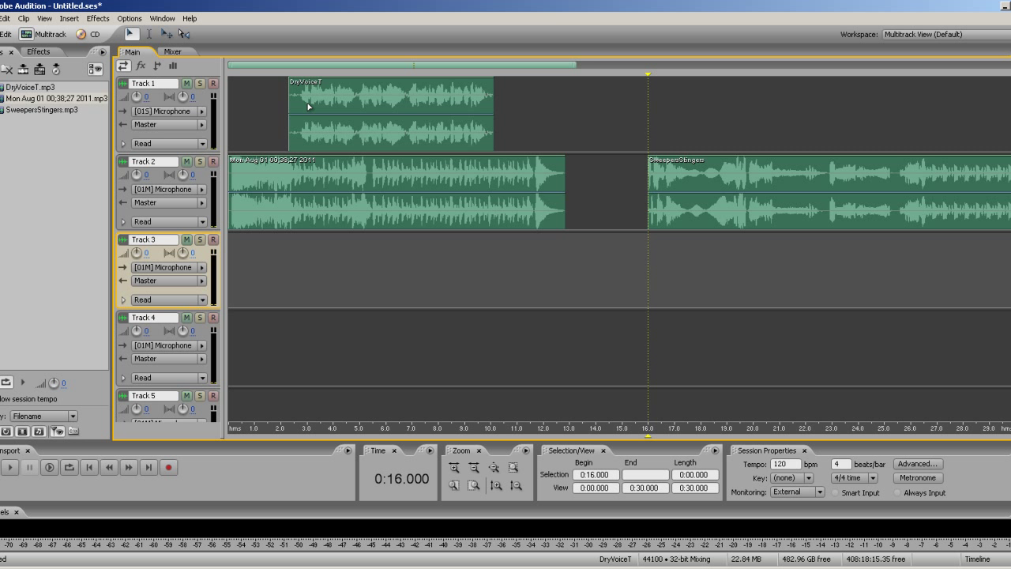
# Try the voiceover clip around 13 seconds, then move it back near 2 seconds.
pyautogui.moveTo(308, 106); pyautogui.dragTo(582, 101)
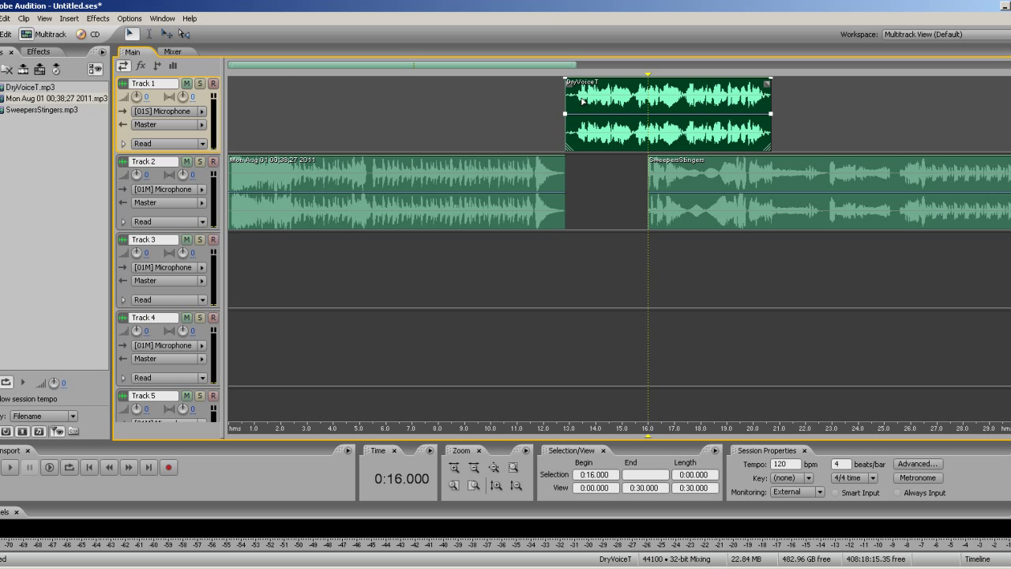
pyautogui.click(578, 170)
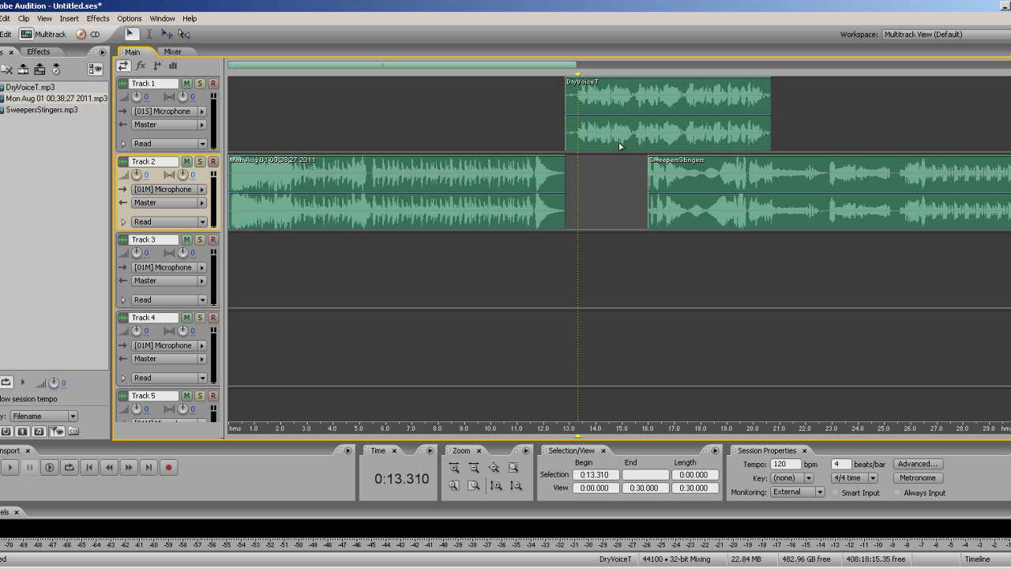
pyautogui.moveTo(599, 145); pyautogui.dragTo(577, 146)
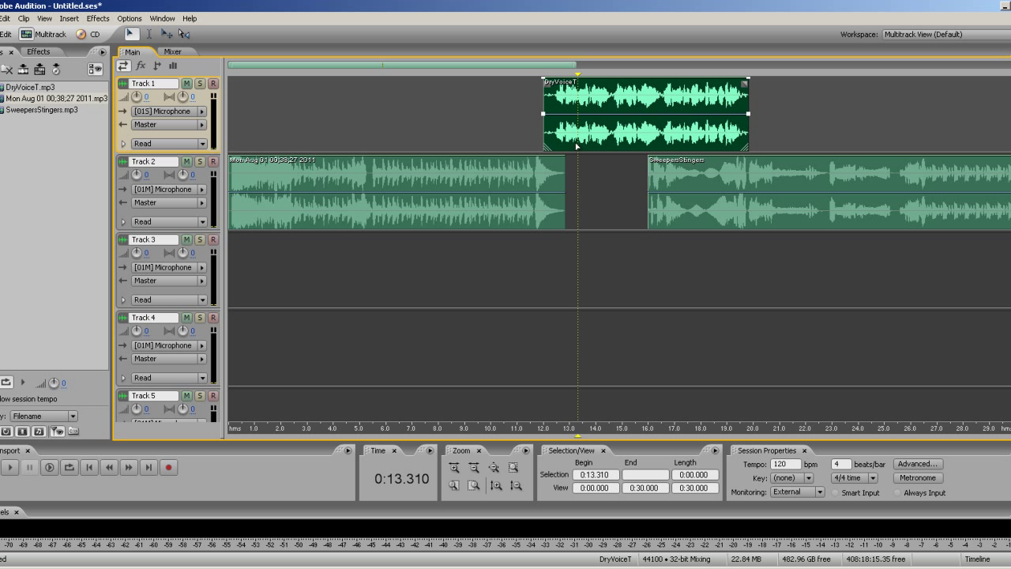
pyautogui.click(556, 259)
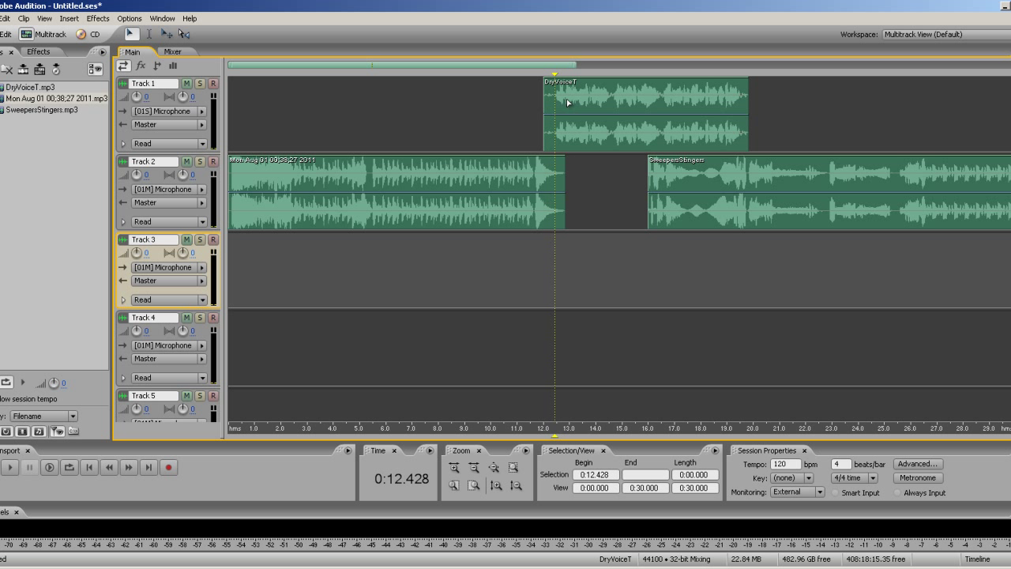
pyautogui.moveTo(631, 148); pyautogui.dragTo(380, 89)
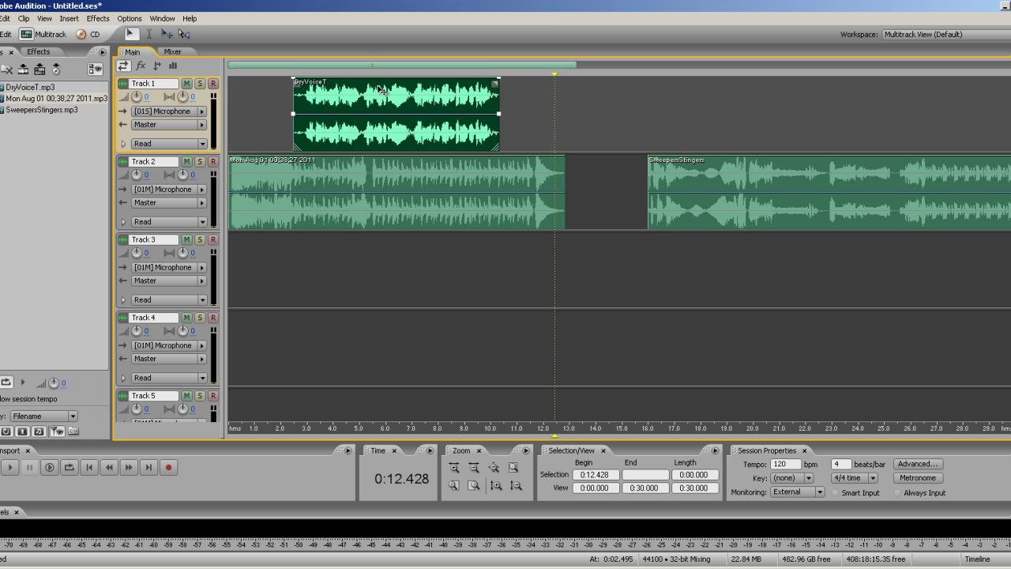
# Preview from 1.2 seconds, then Edit Source File on the Track 2 music clip.
pyautogui.click(261, 287)
pyautogui.press('space')
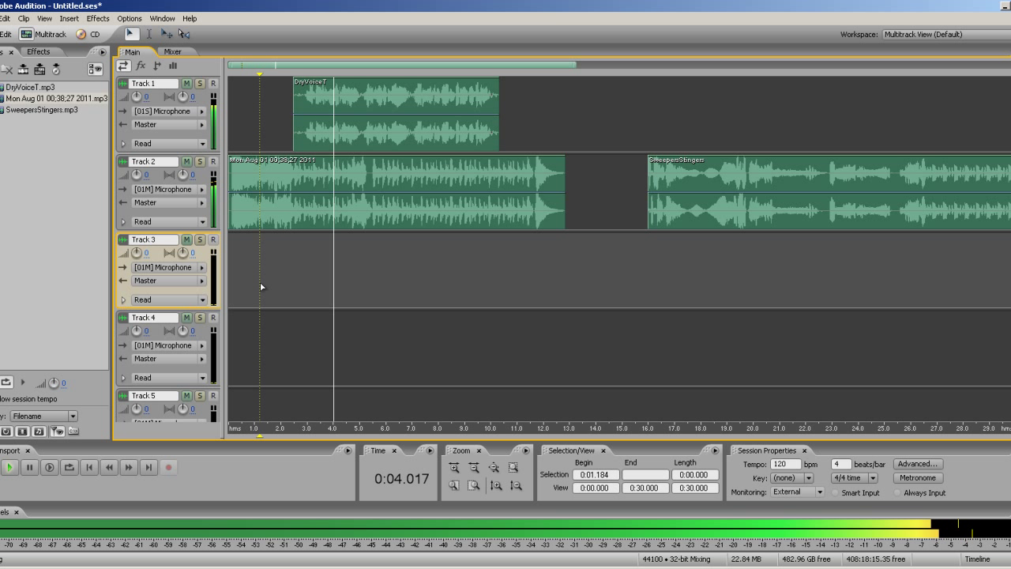
pyautogui.press('space')
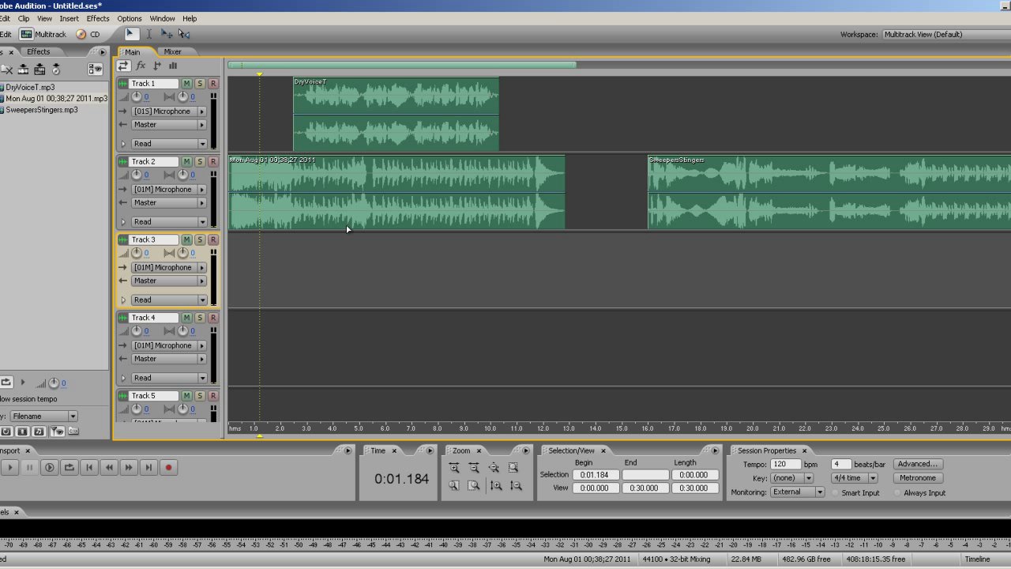
pyautogui.rightClick(290, 229)
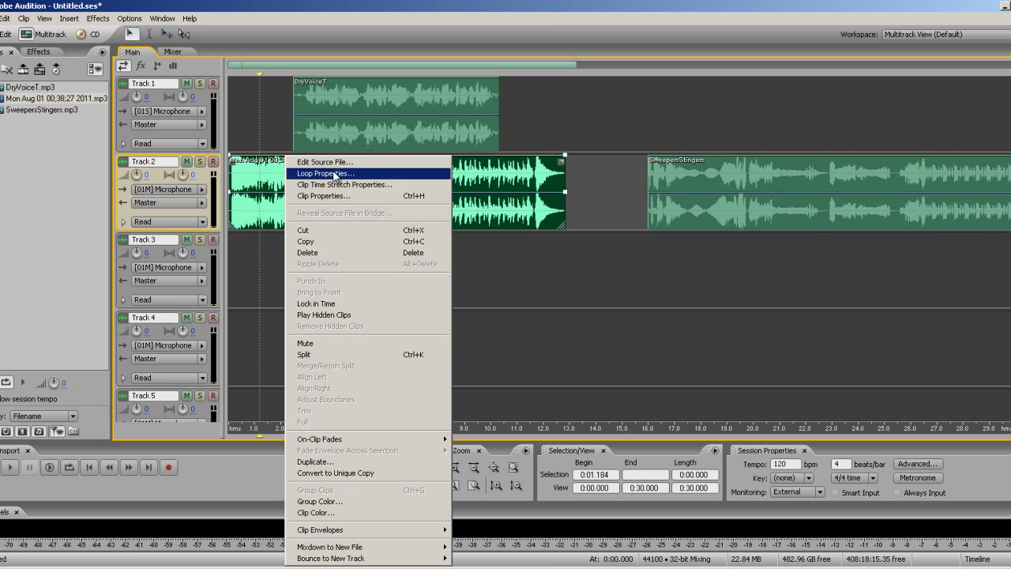
pyautogui.click(325, 162)
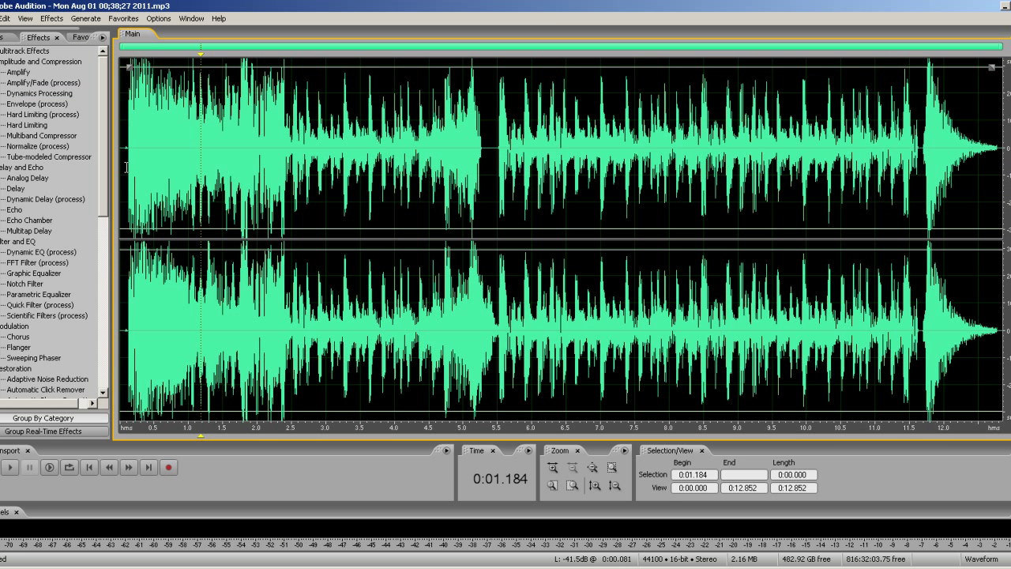
# Apply Hard Limiting with the Limit to -6dB preset to nearly the whole music file.
pyautogui.moveTo(126, 168); pyautogui.dragTo(1001, 168)
pyautogui.press('space')
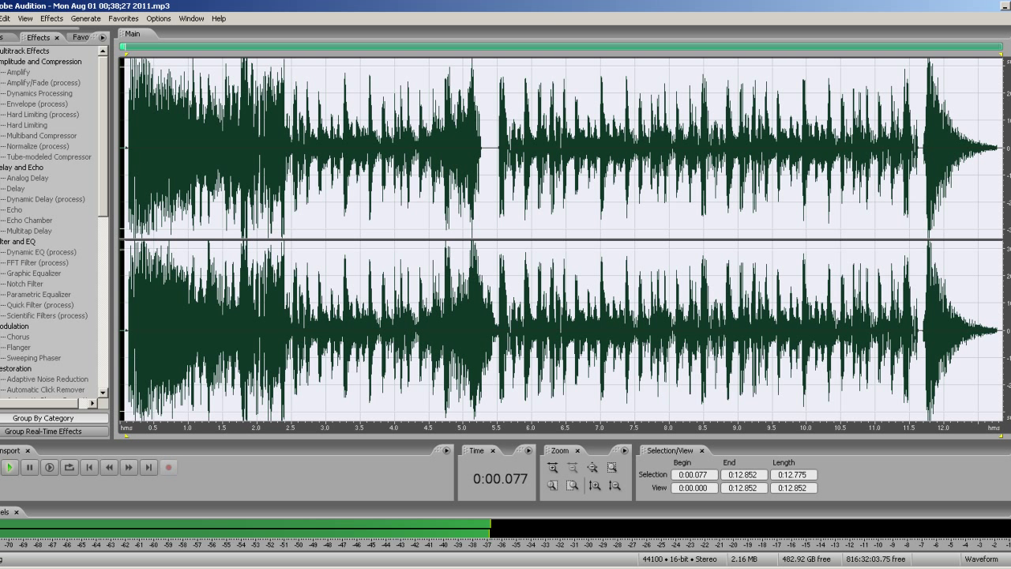
pyautogui.press('space')
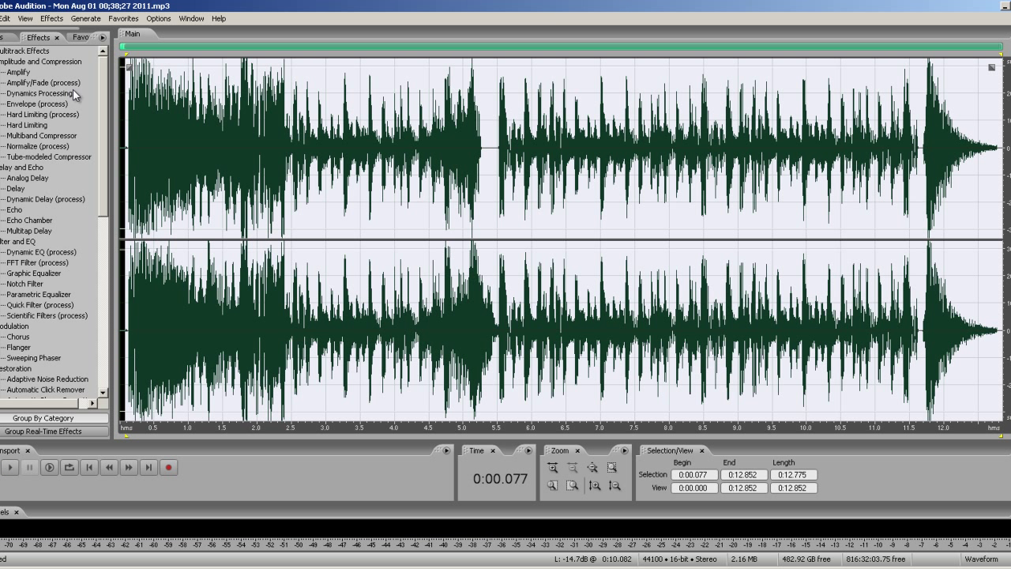
pyautogui.doubleClick(39, 125)
pyautogui.click(484, 208)
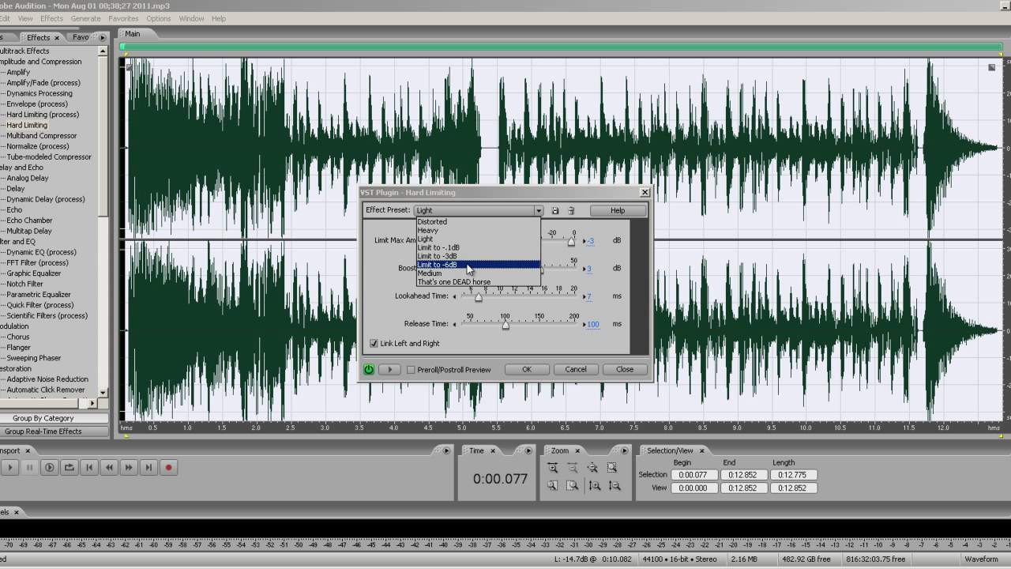
pyautogui.click(478, 265)
pyautogui.click(526, 369)
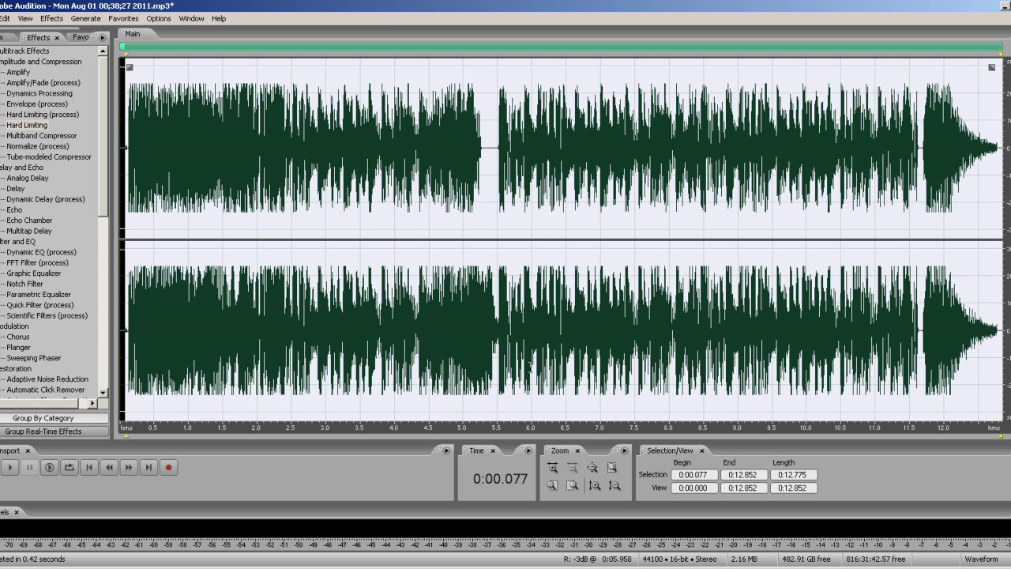
pyautogui.press('space')
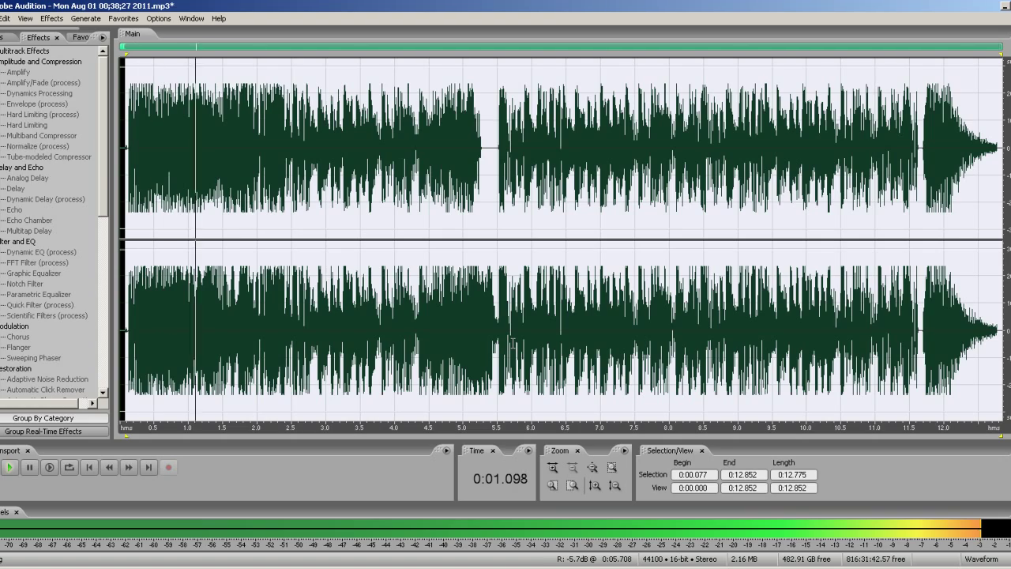
pyautogui.press('space')
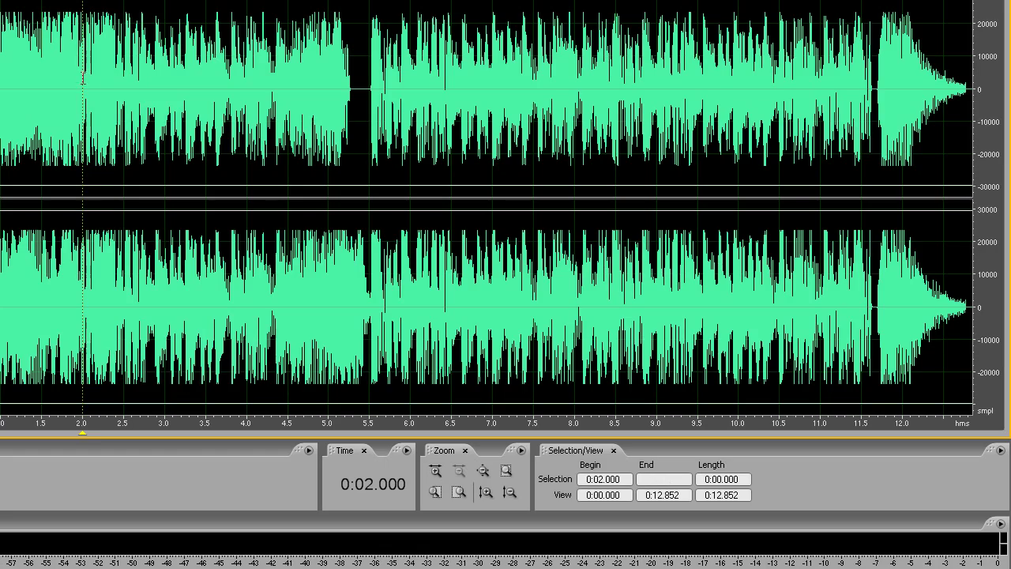
# Refine and preview a music selection from exactly 2 seconds to about 5.4 seconds.
pyautogui.moveTo(82, 77); pyautogui.dragTo(357, 107)
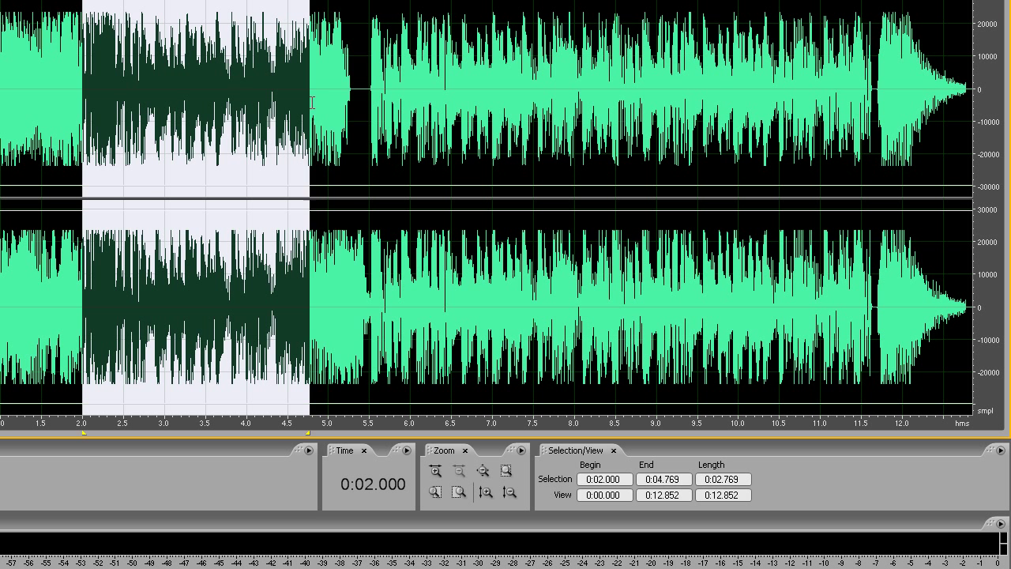
pyautogui.press('space')
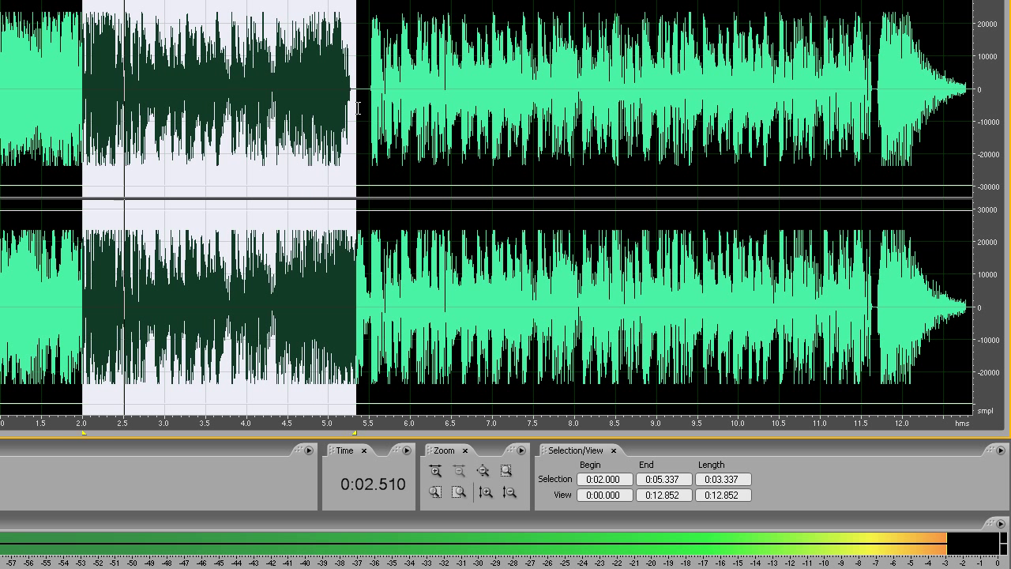
pyautogui.press('space')
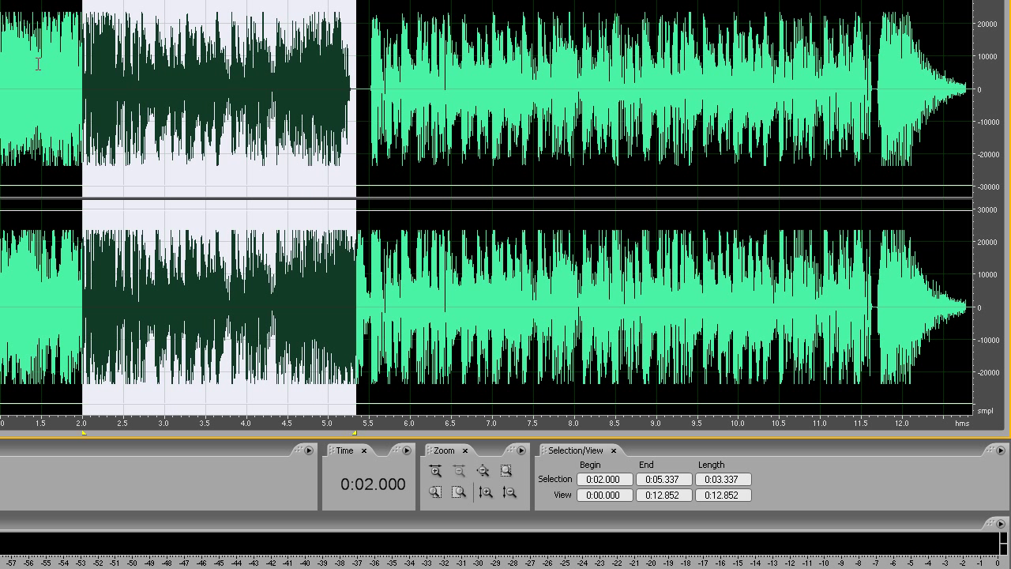
pyautogui.moveTo(55, 66); pyautogui.dragTo(365, 94)
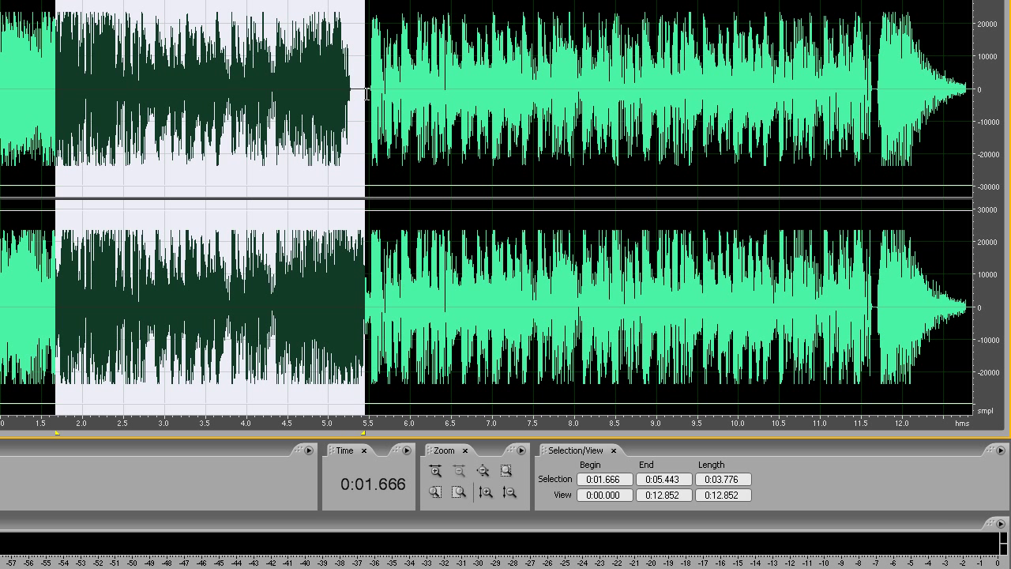
pyautogui.press('space')
pyautogui.press('space')
pyautogui.moveTo(59, 61); pyautogui.dragTo(361, 92)
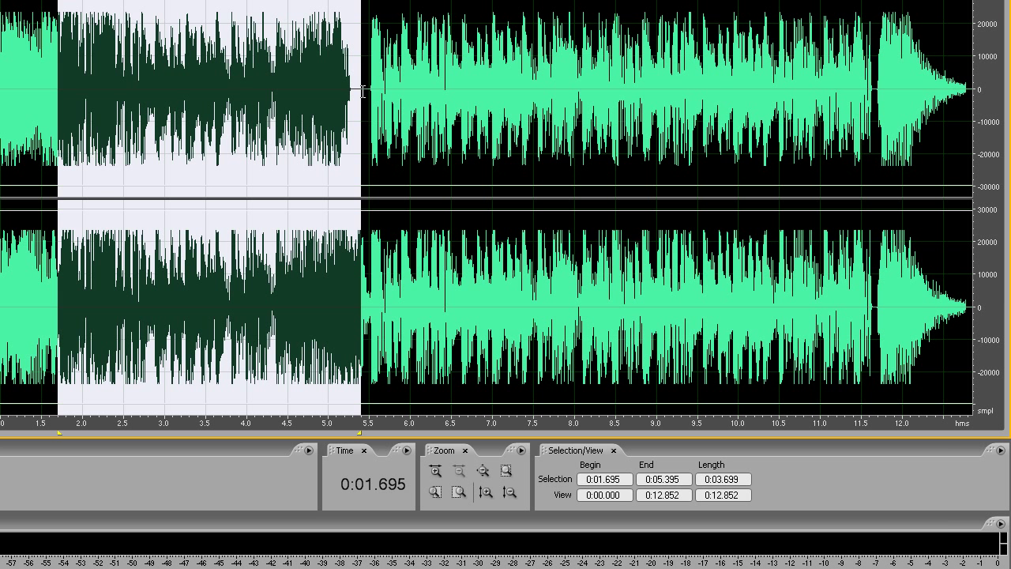
pyautogui.press('space')
pyautogui.press('space')
pyautogui.moveTo(82, 55); pyautogui.dragTo(364, 81)
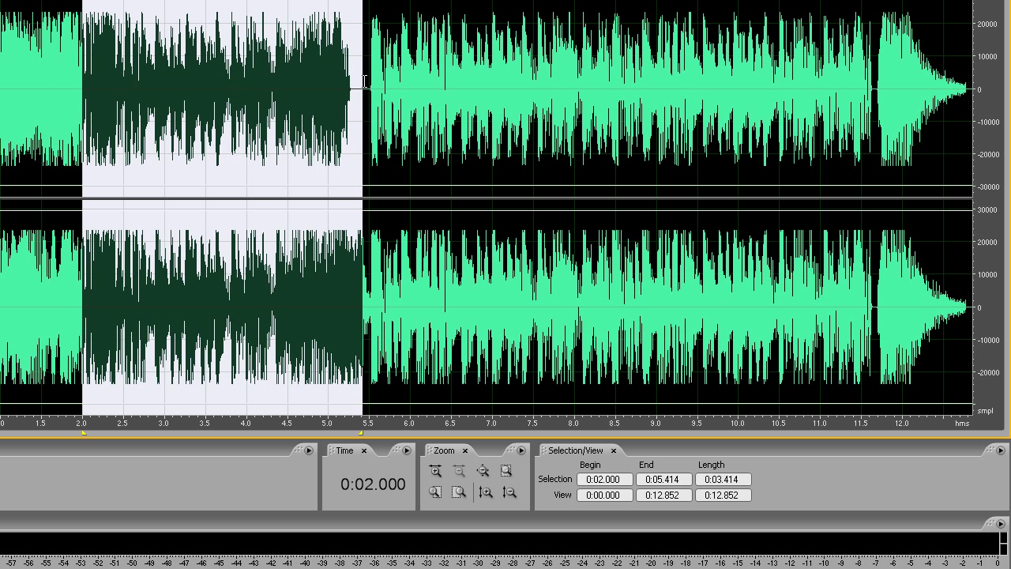
pyautogui.press('space')
pyautogui.press('space')
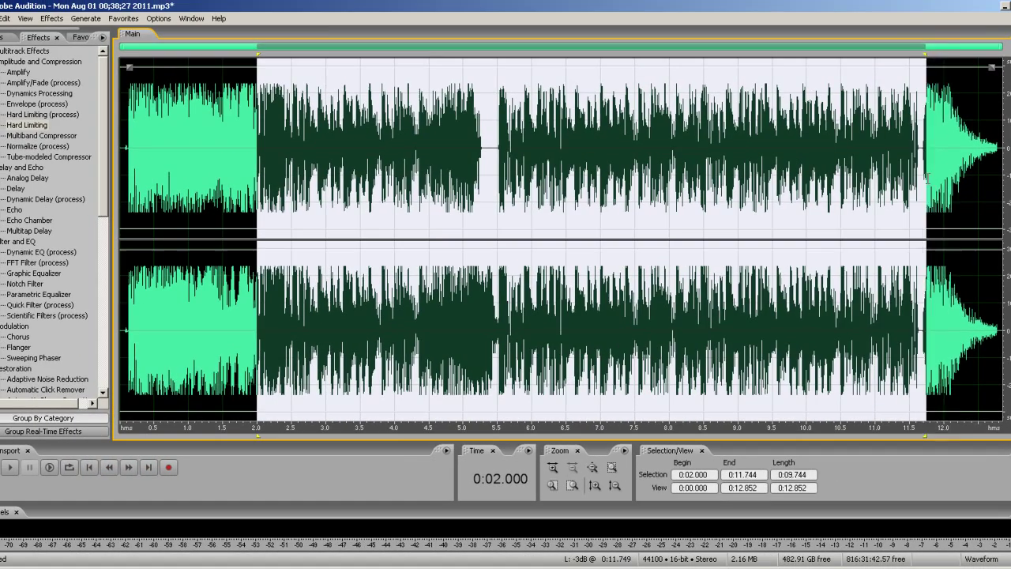
# Extend the selection to the file end and apply the Light Hard Limiting preset.
pyautogui.moveTo(909, 176); pyautogui.dragTo(999, 176)
pyautogui.click(27, 125)
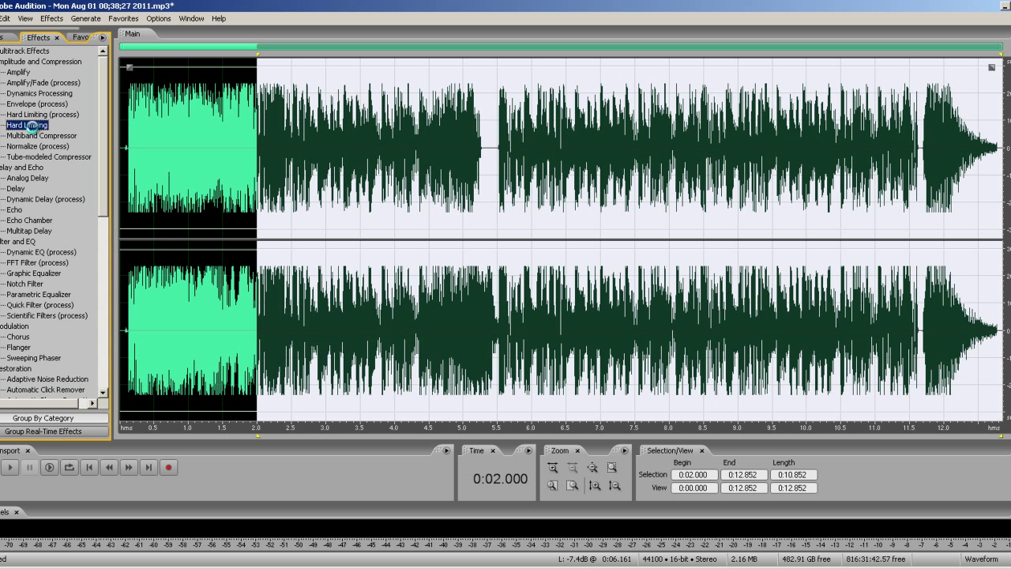
pyautogui.doubleClick(27, 125)
pyautogui.click(506, 210)
pyautogui.click(505, 228)
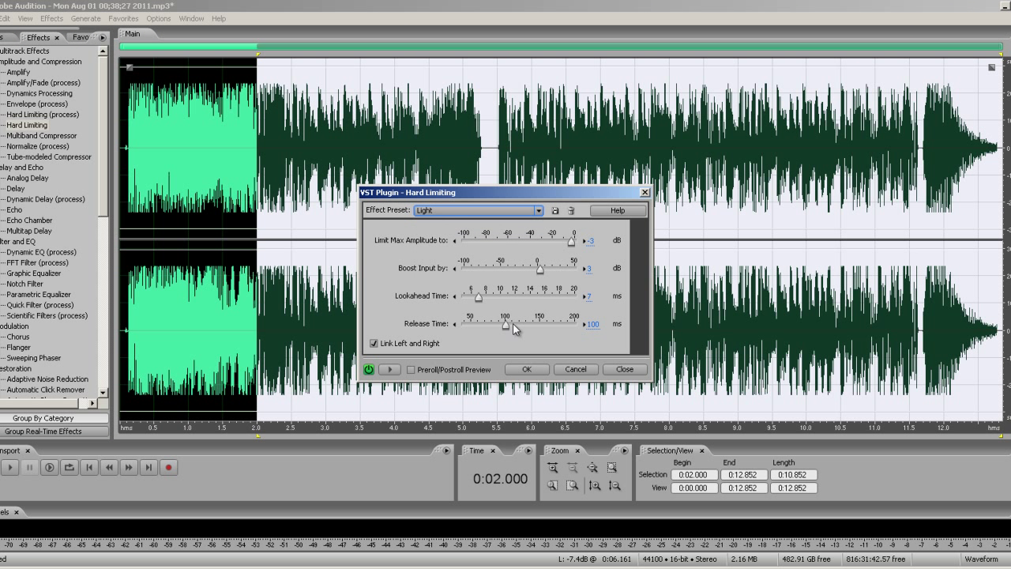
pyautogui.click(525, 369)
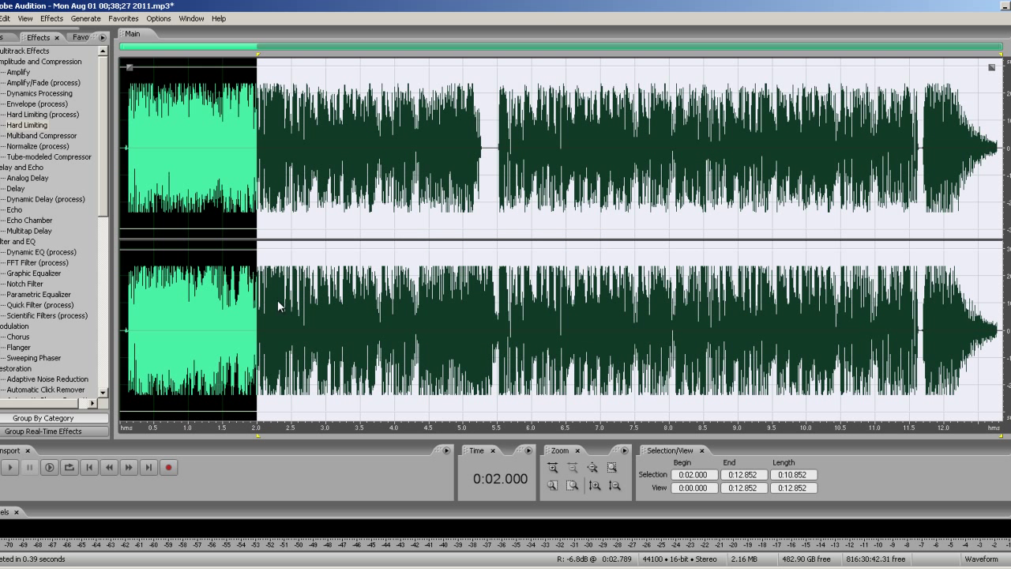
pyautogui.click(22, 74)
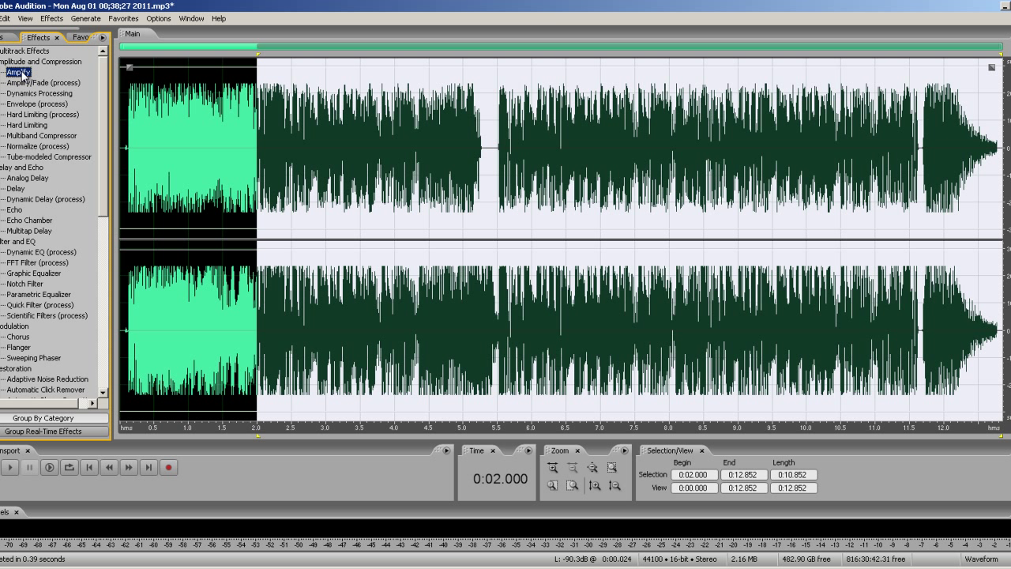
# Cut the selection by 6 dB with the Amplify -6dB Cut preset and preview it.
pyautogui.doubleClick(24, 75)
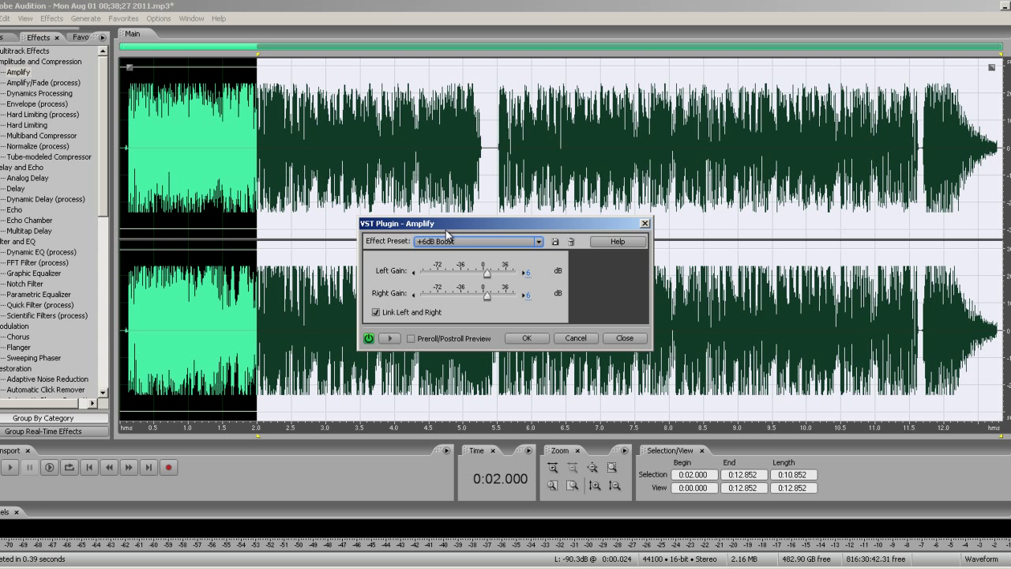
pyautogui.click(436, 241)
pyautogui.click(443, 313)
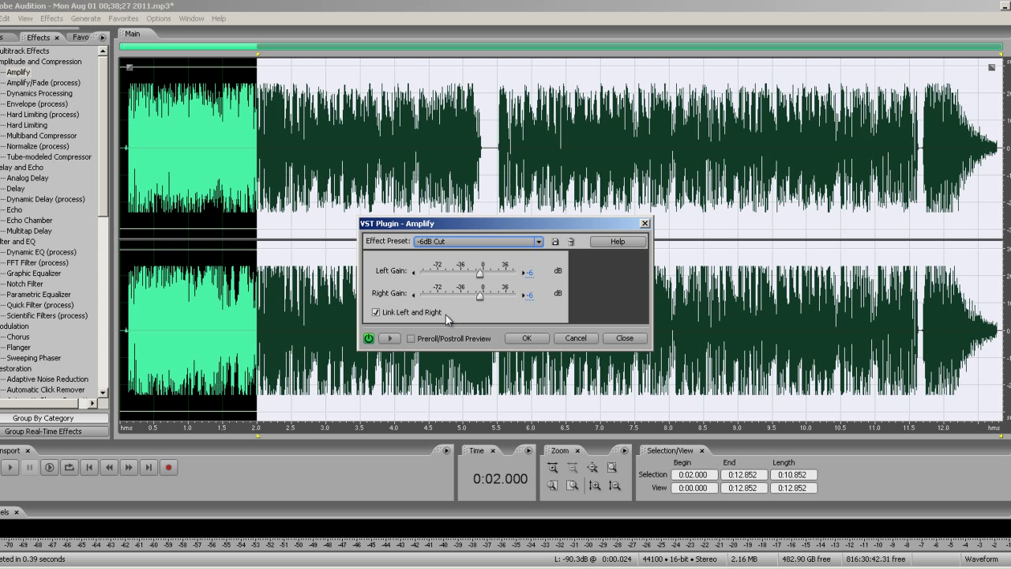
pyautogui.click(531, 340)
pyautogui.press('space')
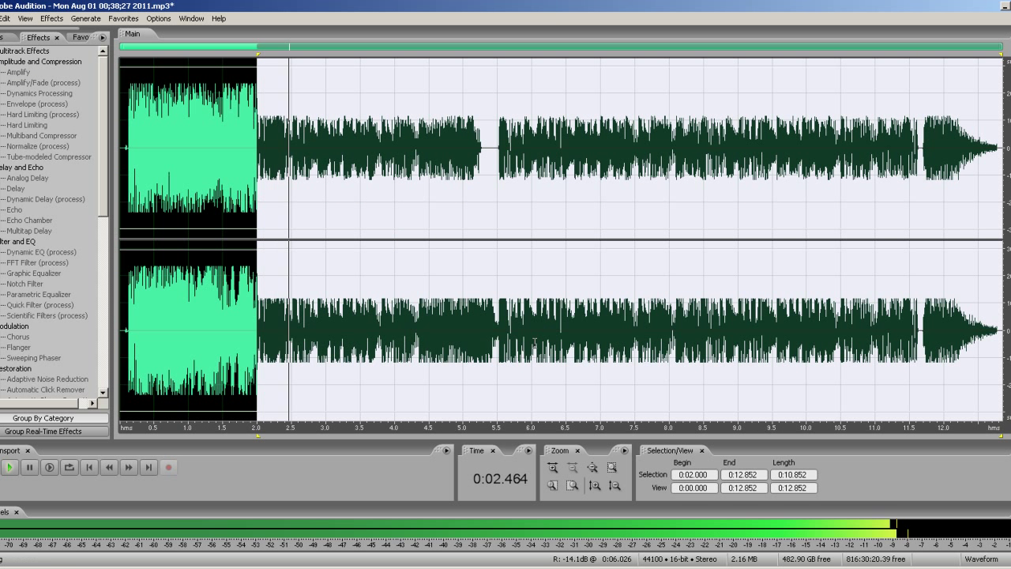
pyautogui.press('space')
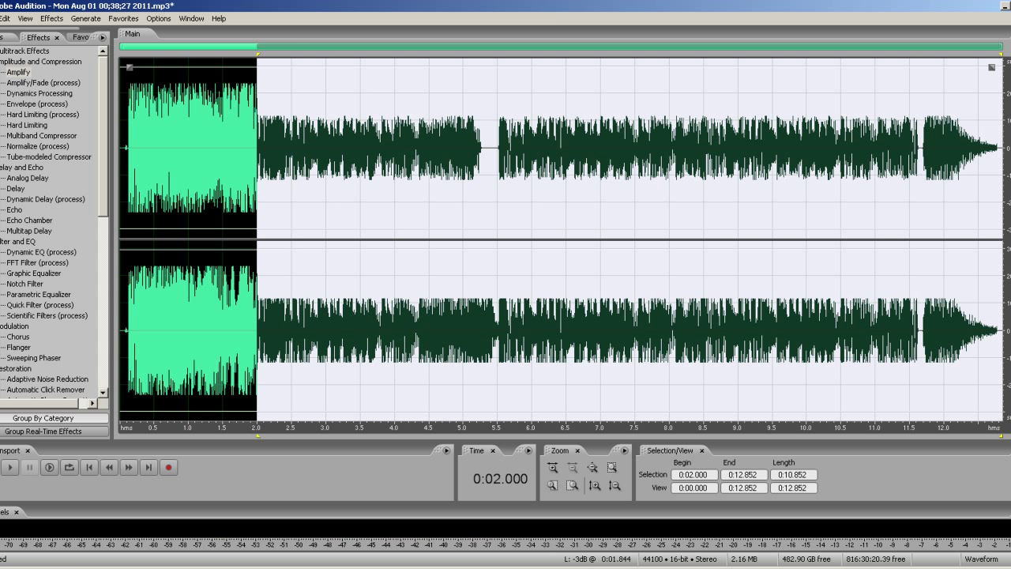
pyautogui.click(25, 19)
# Return to the multitrack session and play it from the start.
pyautogui.click(47, 29)
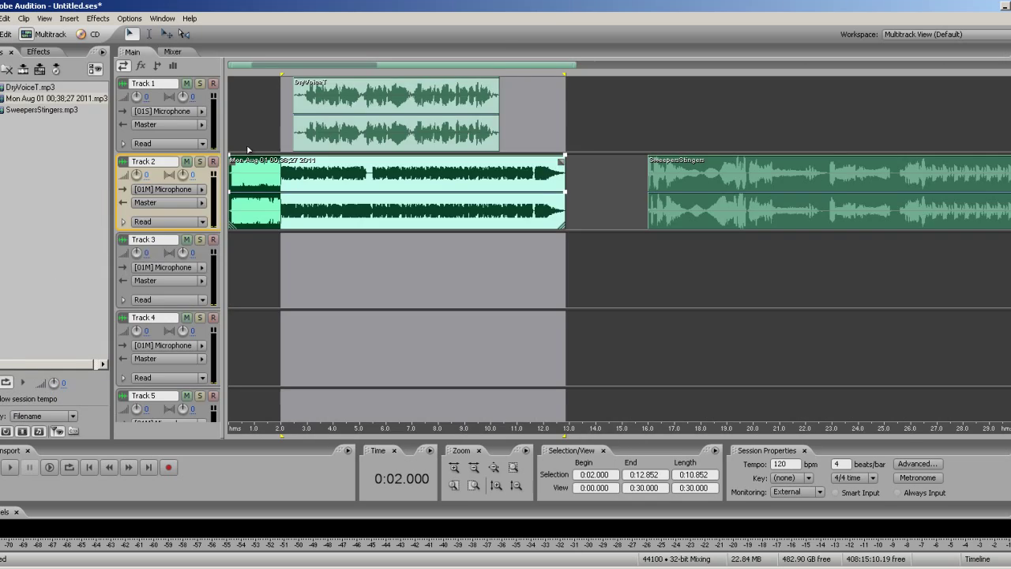
pyautogui.click(314, 263)
pyautogui.click(330, 140)
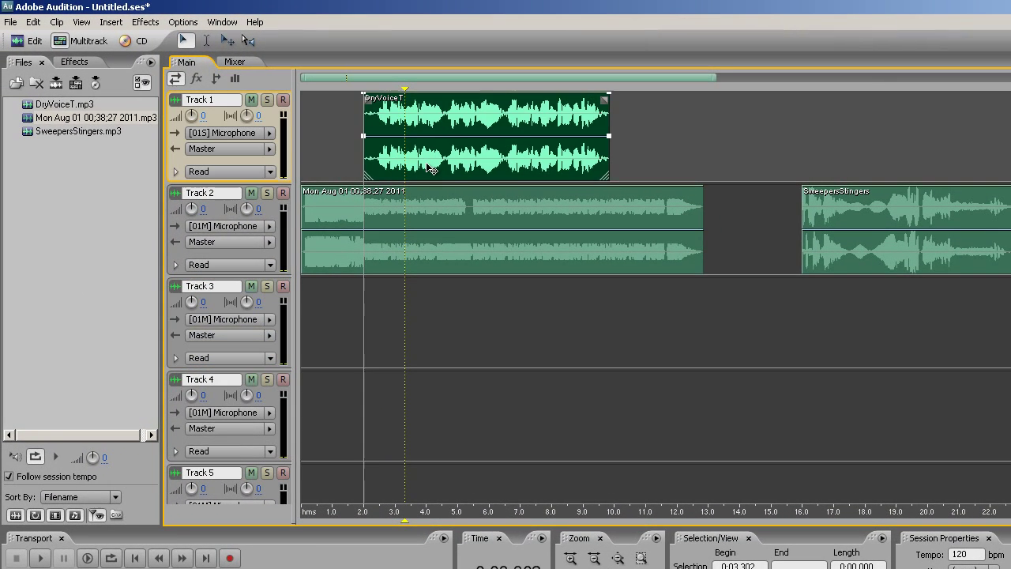
pyautogui.click(326, 173)
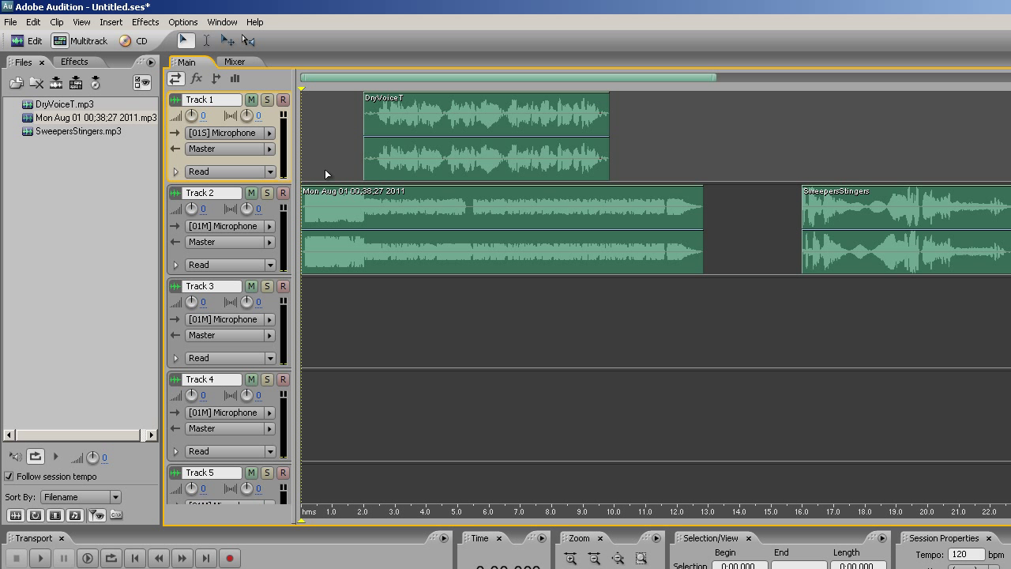
pyautogui.press('space')
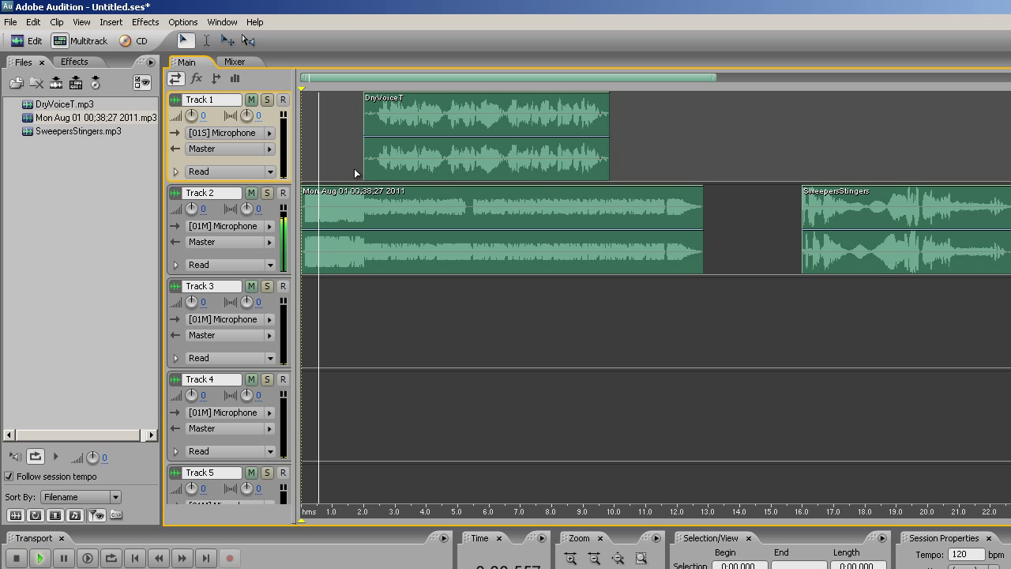
pyautogui.press('space')
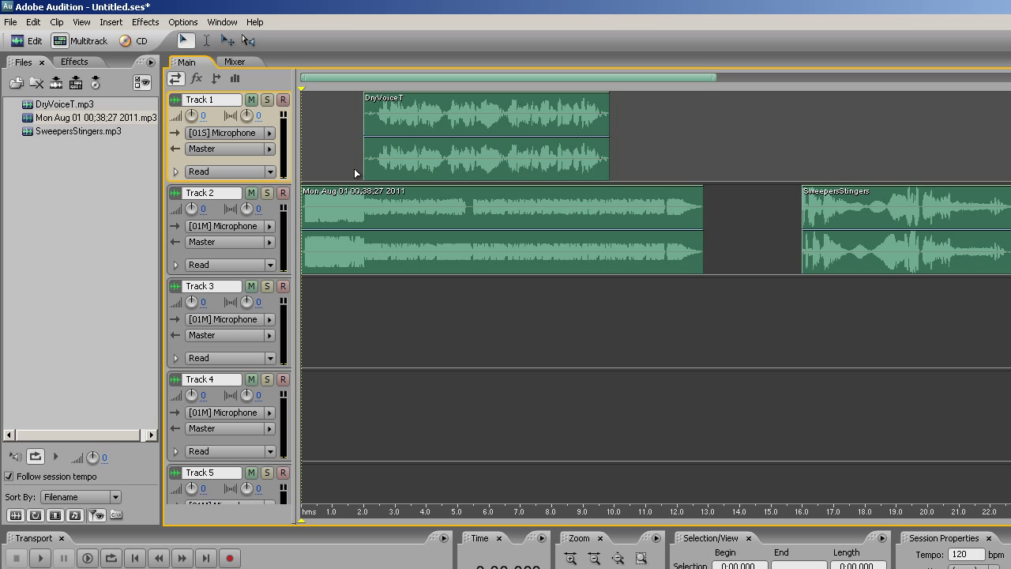
# Mark 2.000–2.369 s on the music clip and move DryVoiceT to about 4 seconds.
pyautogui.click(424, 172)
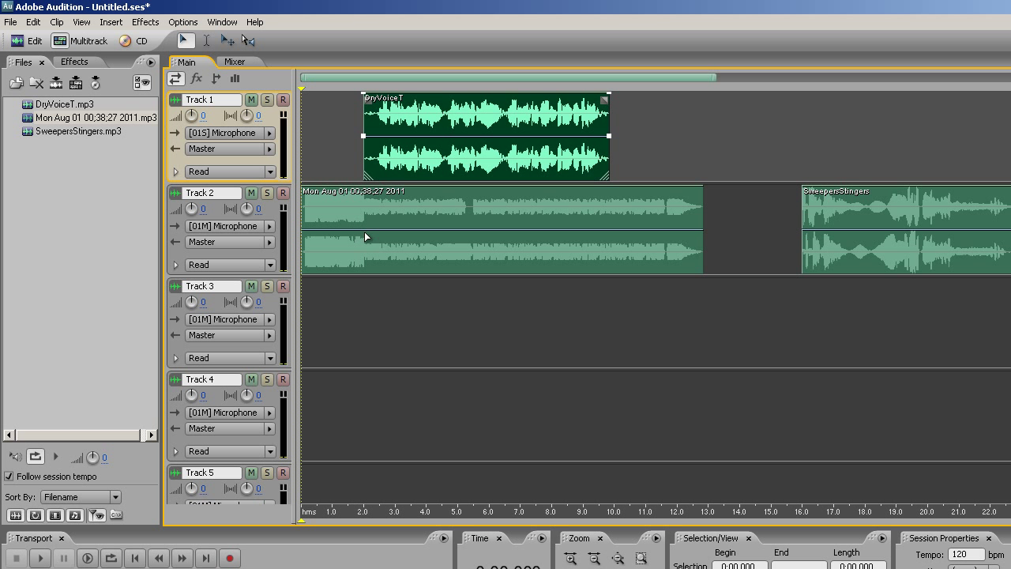
pyautogui.moveTo(363, 223); pyautogui.dragTo(371, 224)
pyautogui.moveTo(411, 161); pyautogui.dragTo(474, 160)
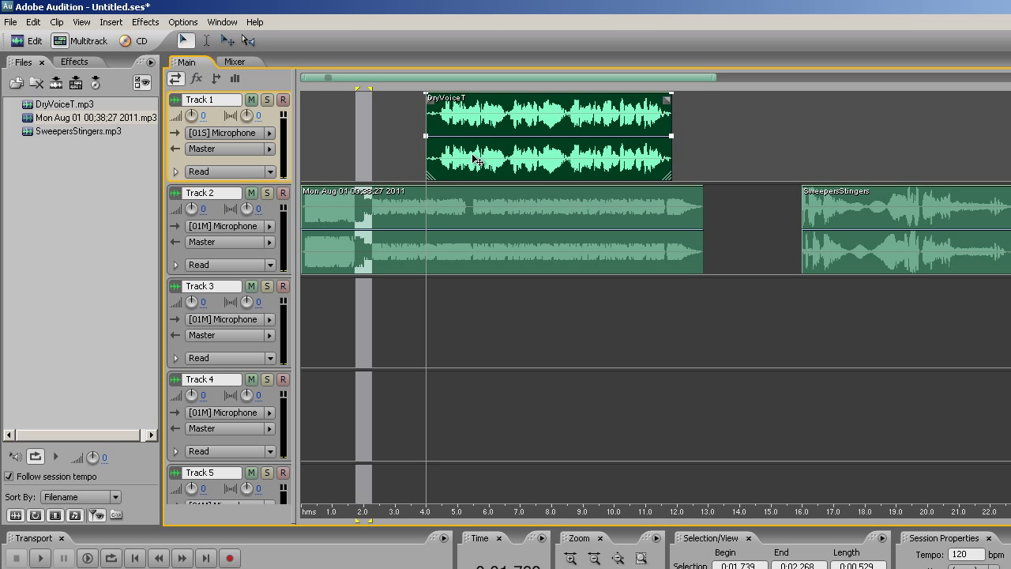
# Split the Track 2 music clip at the marked range and nudge the pieces right.
pyautogui.rightClick(368, 214)
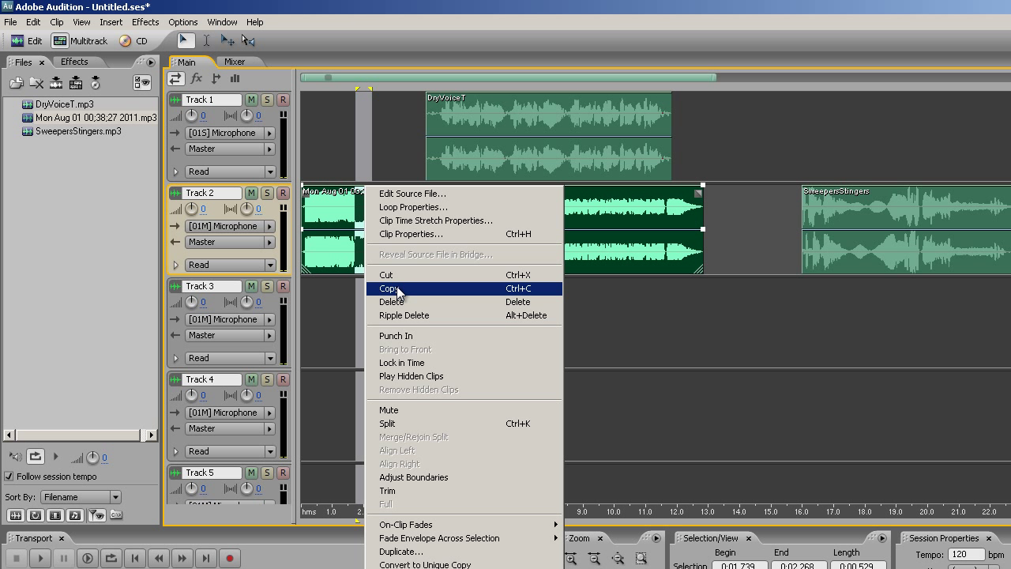
pyautogui.click(416, 422)
pyautogui.moveTo(378, 251)
pyautogui.mouseDown()
pyautogui.moveTo(388, 252)
pyautogui.moveTo(371, 259)
pyautogui.mouseUp()
# Open the short piece's source audio and select about 2.066–2.109 seconds.
pyautogui.rightClick(371, 259)
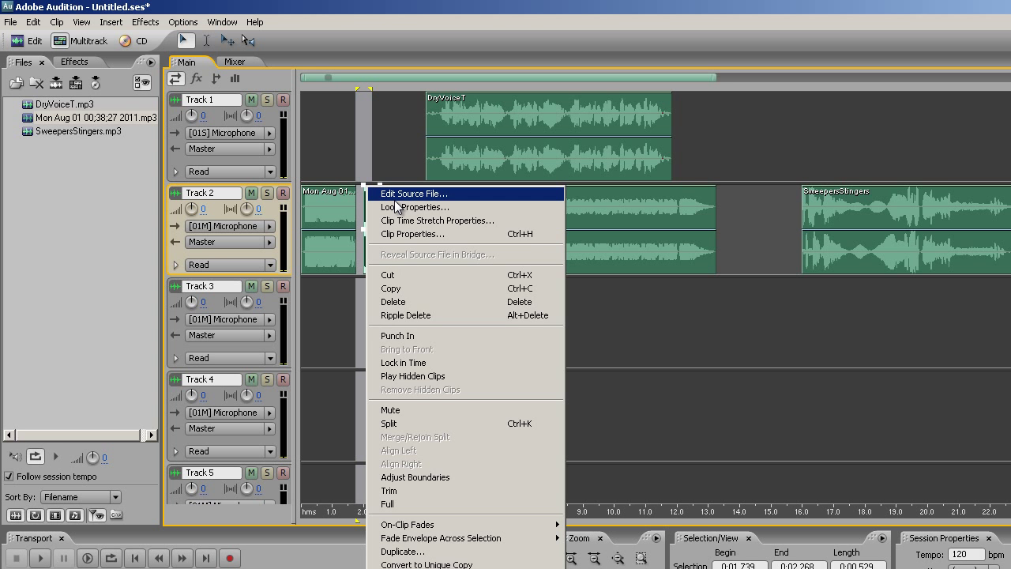
pyautogui.click(379, 194)
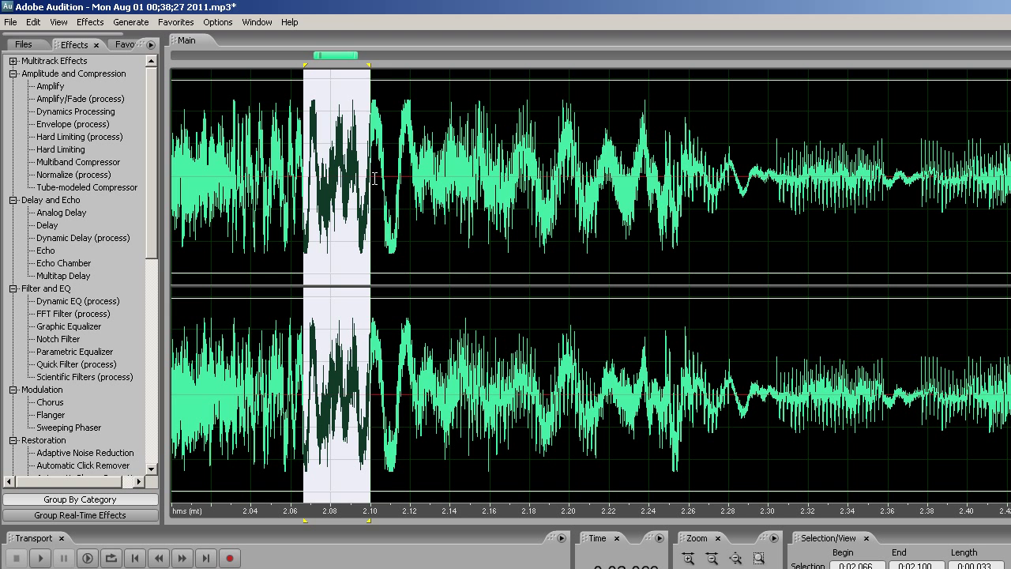
pyautogui.moveTo(304, 166); pyautogui.dragTo(388, 180)
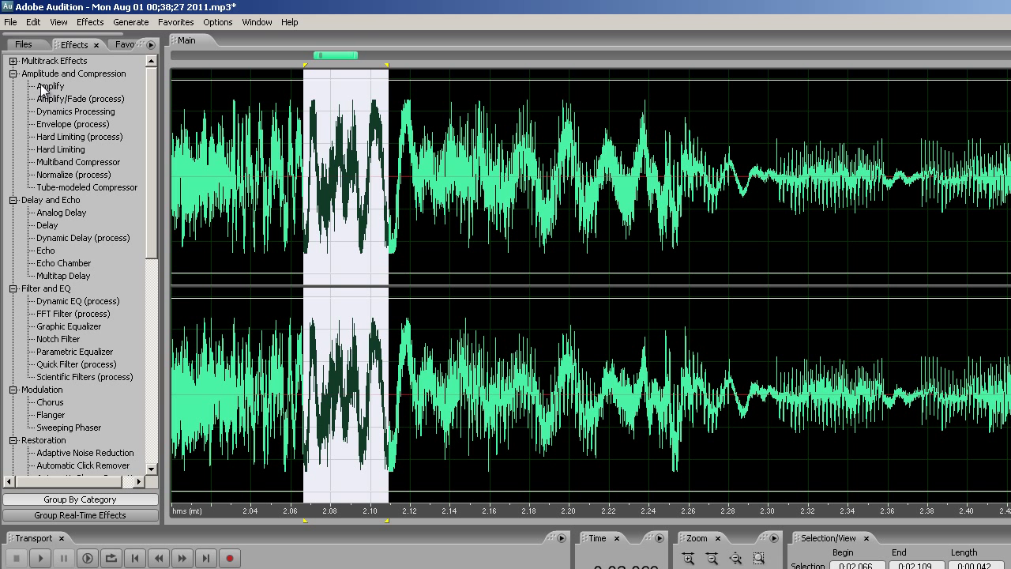
pyautogui.click(10, 21)
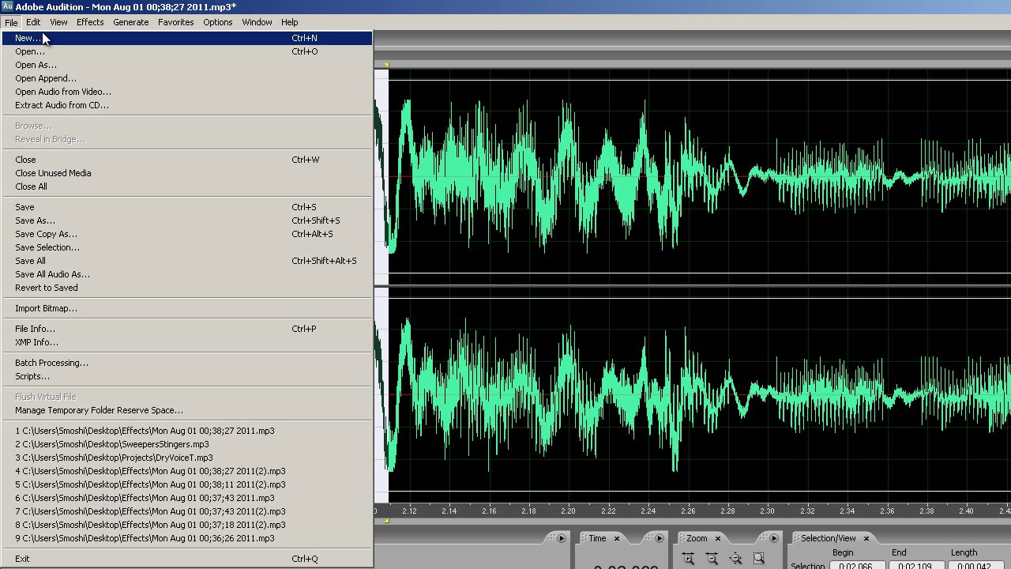
pyautogui.click(67, 5)
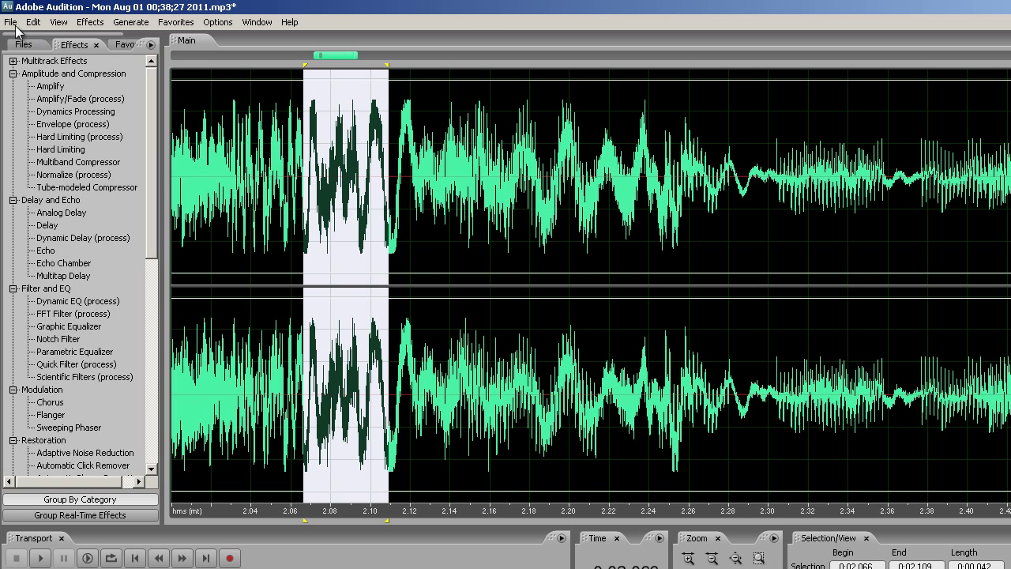
# Move the short piece to Track 3 and back, then slide the long clip right.
pyautogui.click(58, 21)
pyautogui.click(79, 36)
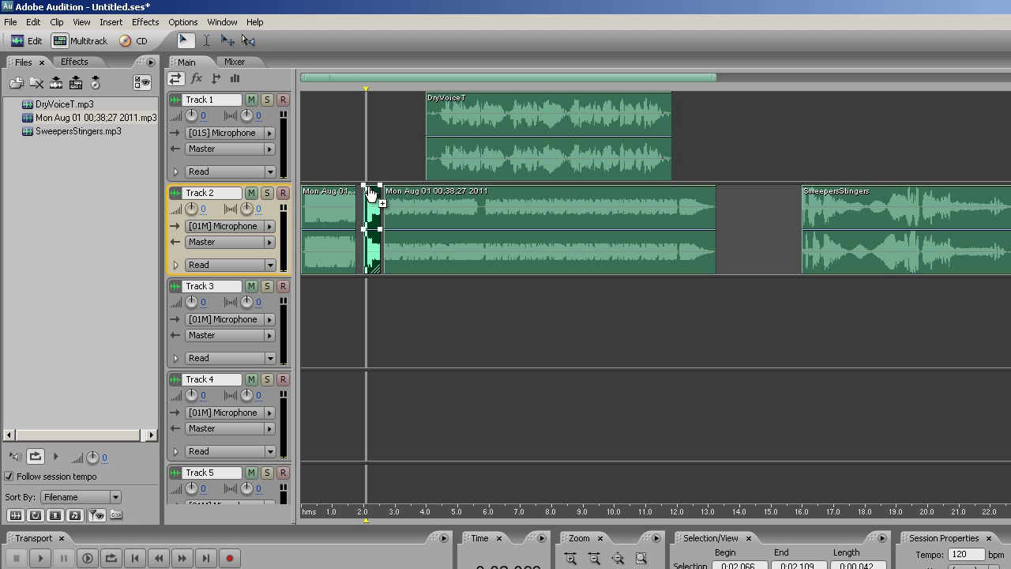
pyautogui.moveTo(369, 192); pyautogui.dragTo(361, 285)
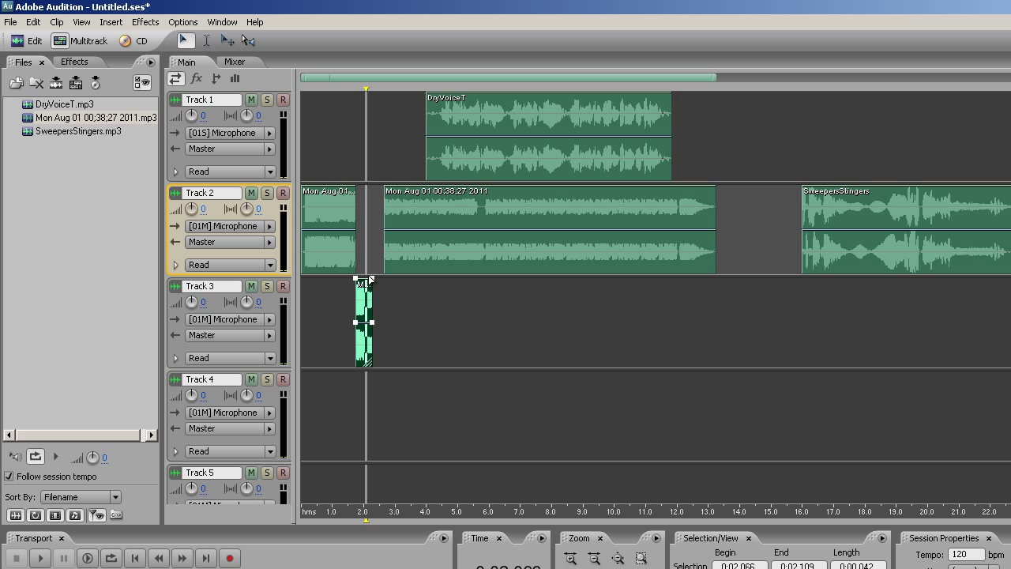
pyautogui.click(372, 284)
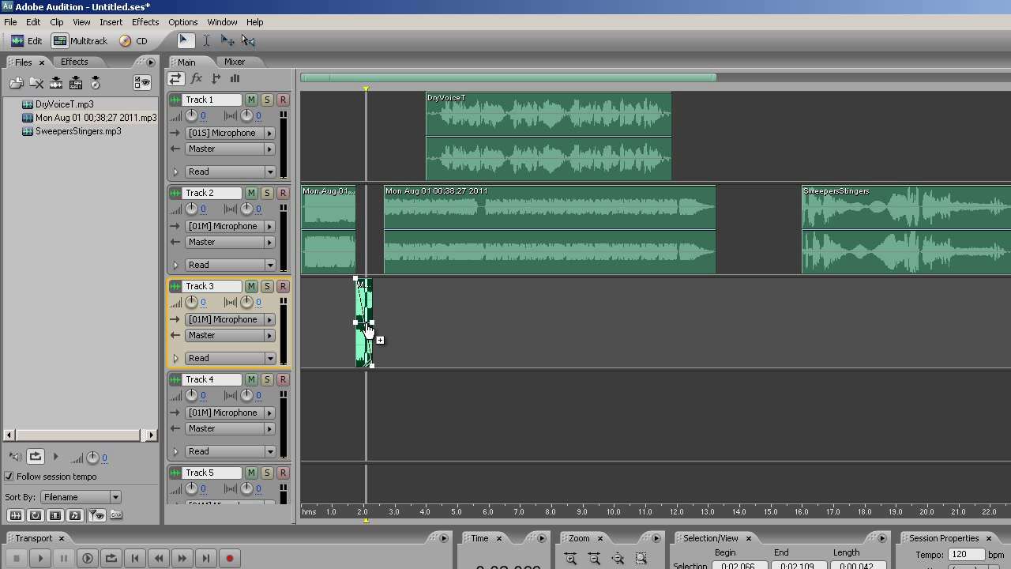
pyautogui.moveTo(368, 329)
pyautogui.mouseDown()
pyautogui.moveTo(373, 236)
pyautogui.moveTo(403, 248)
pyautogui.mouseUp()
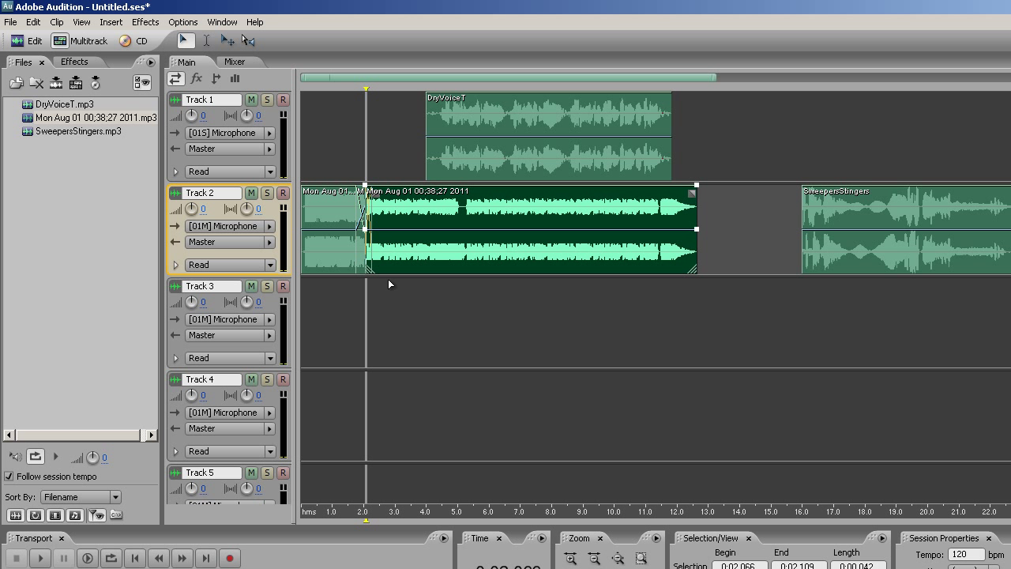
pyautogui.moveTo(398, 271); pyautogui.dragTo(404, 272)
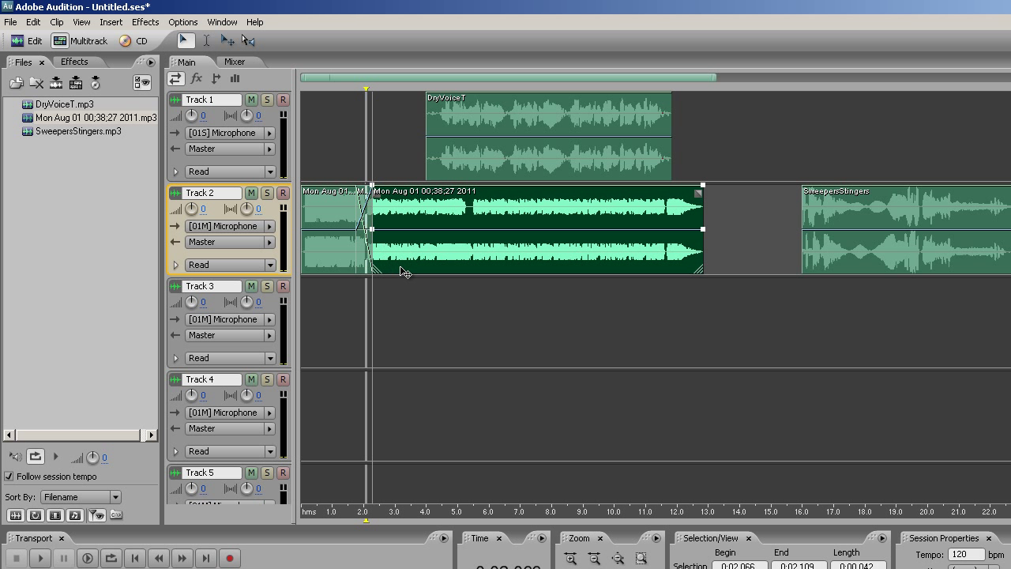
# Preview the crossfade from about 1.4 seconds and undo the last clip move.
pyautogui.click(344, 310)
pyautogui.press('space')
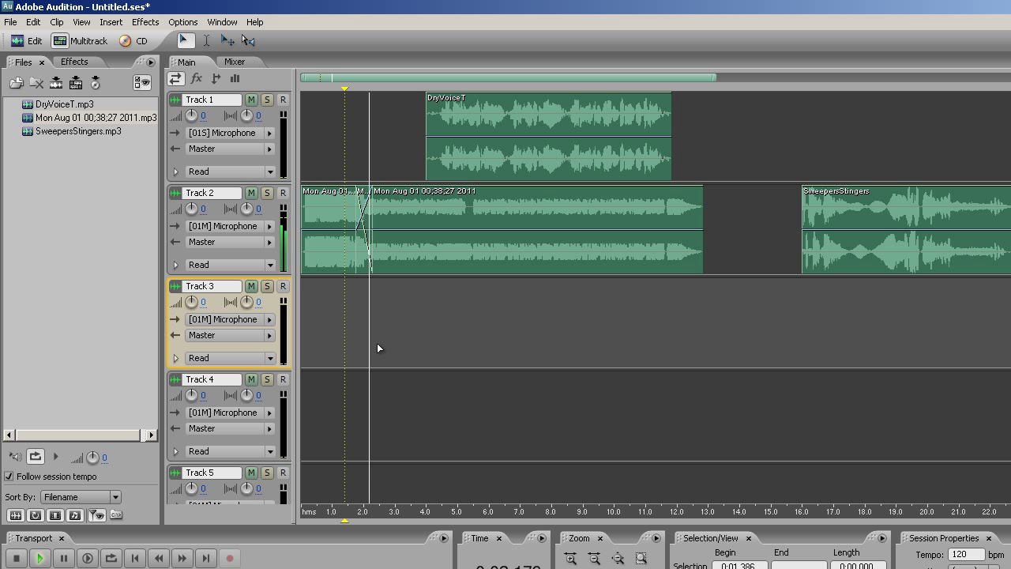
pyautogui.press('space')
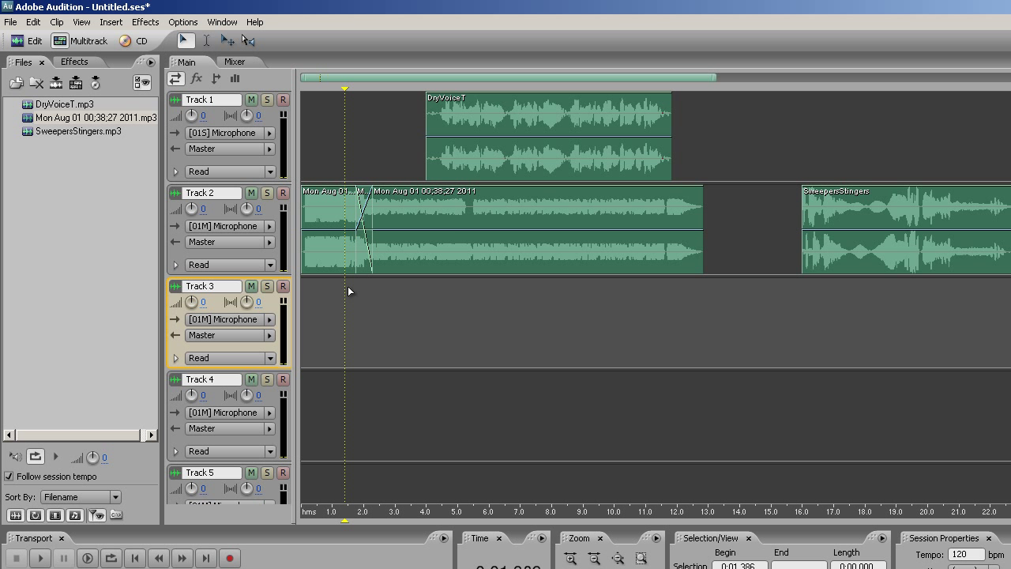
pyautogui.hotkey('ctrl', 'z')
pyautogui.press('space')
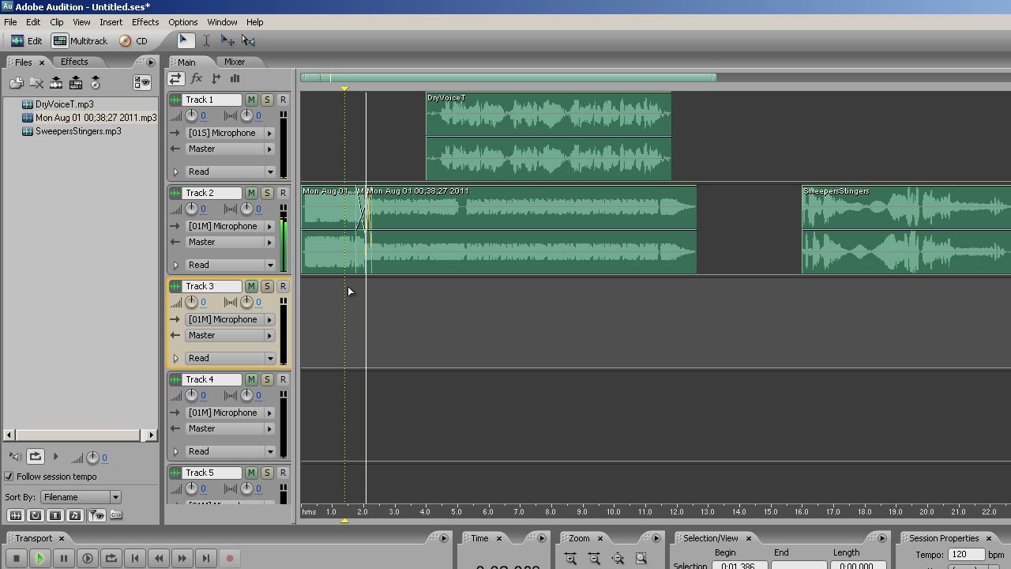
pyautogui.press('space')
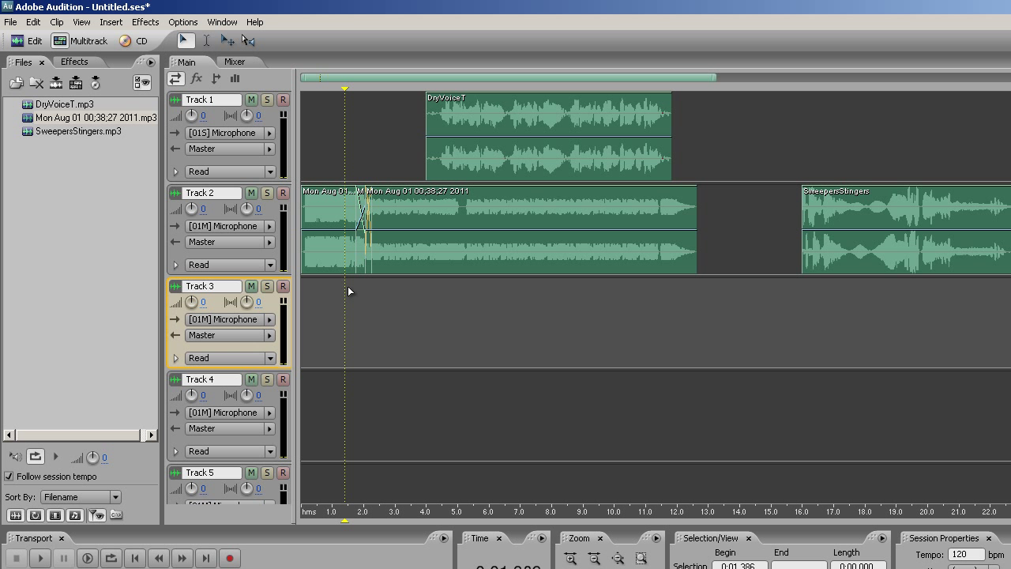
pyautogui.press('space')
pyautogui.press('space')
# Undo the earlier clip edits back to a single unsplit music clip.
pyautogui.hotkey('ctrl', 'shift', 'z')
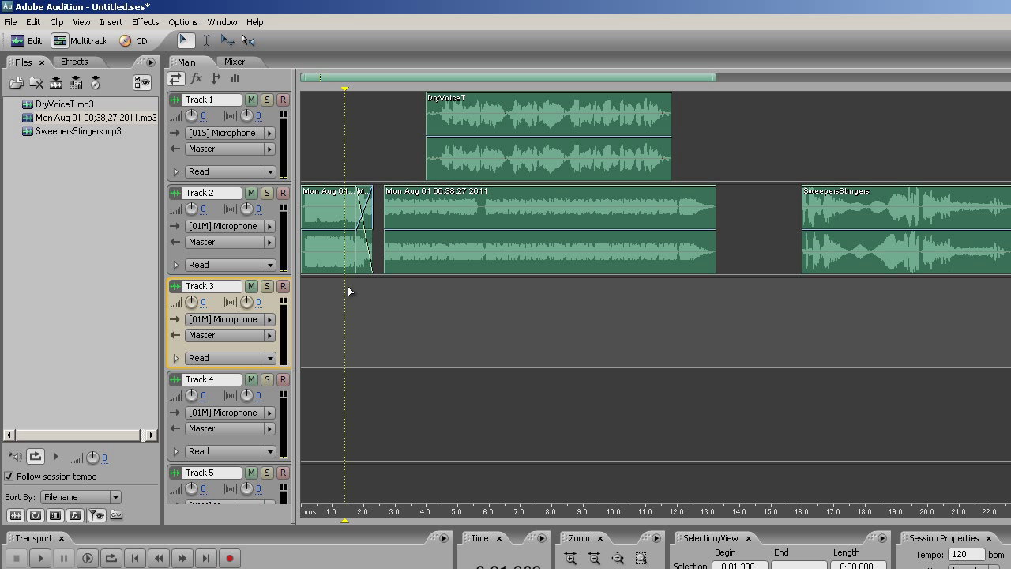
pyautogui.hotkey('ctrl', 'shift', 'z')
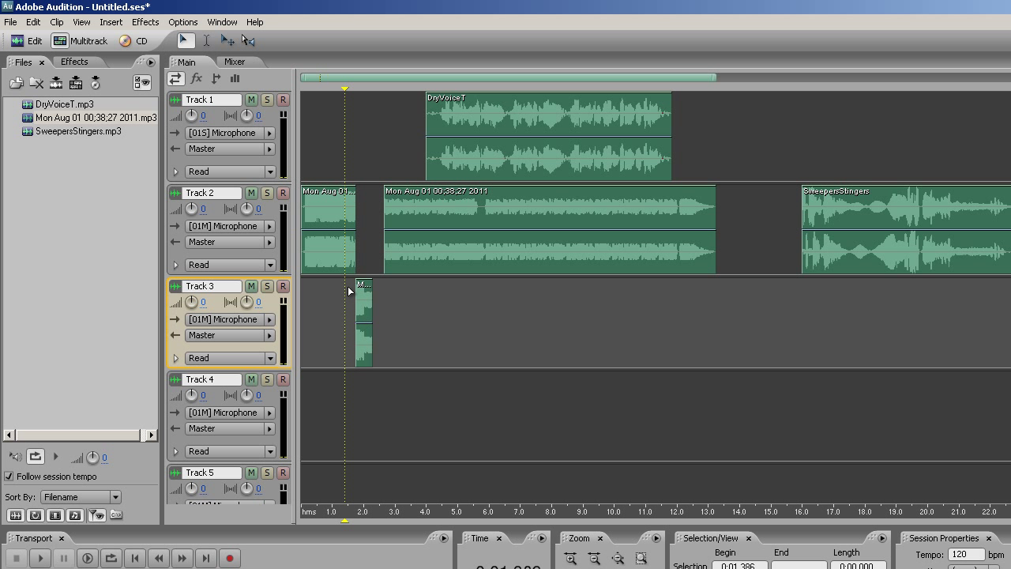
pyautogui.hotkey('ctrl', 'shift', 'z')
pyautogui.hotkey('ctrl', 'z')
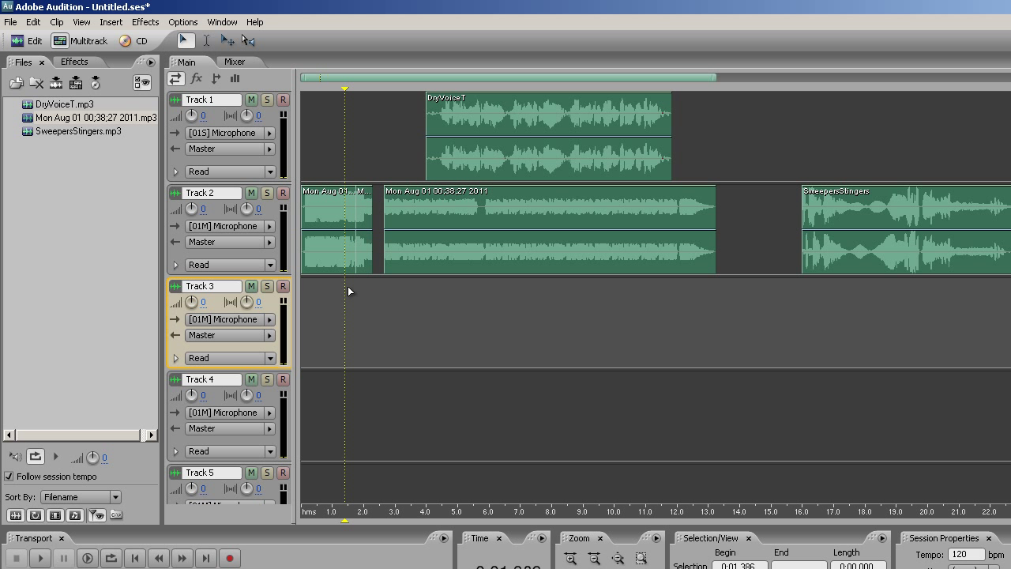
pyautogui.hotkey('ctrl', 'z')
pyautogui.hotkey('ctrl', 'z')
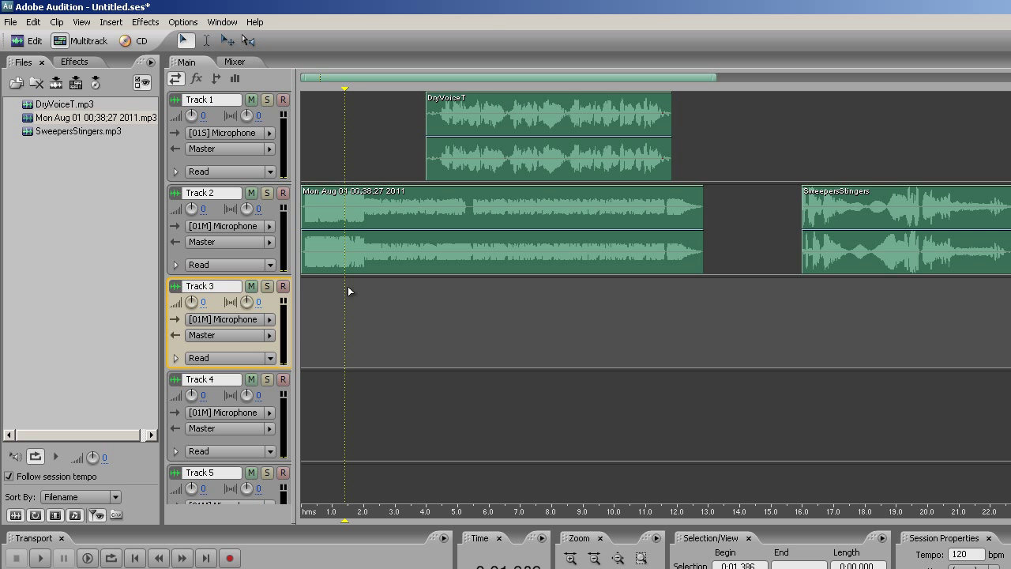
# Split the music clip at 1.840–2.268 seconds and nudge the right-hand piece.
pyautogui.moveTo(359, 180); pyautogui.dragTo(373, 179)
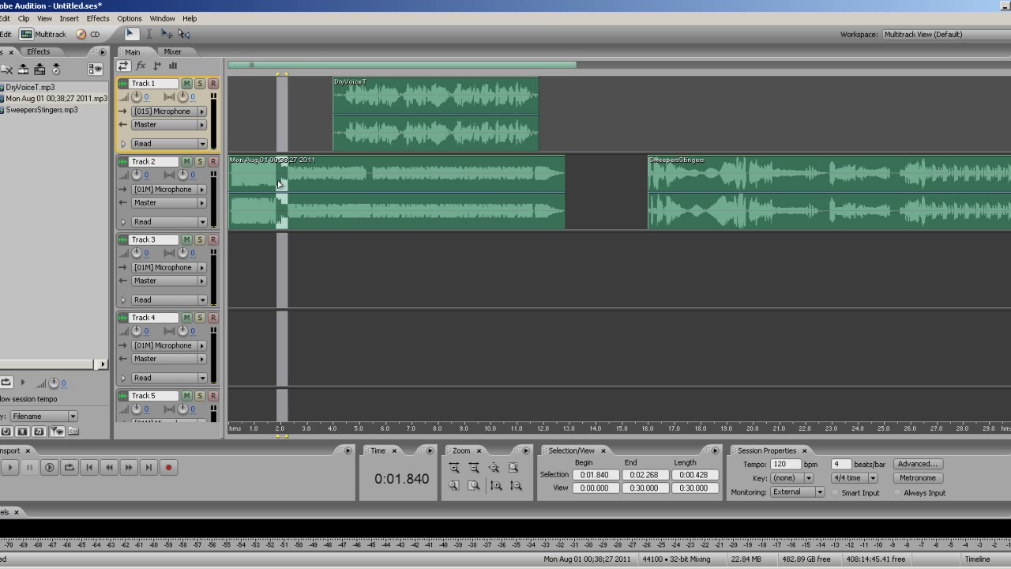
pyautogui.rightClick(278, 183)
pyautogui.click(326, 357)
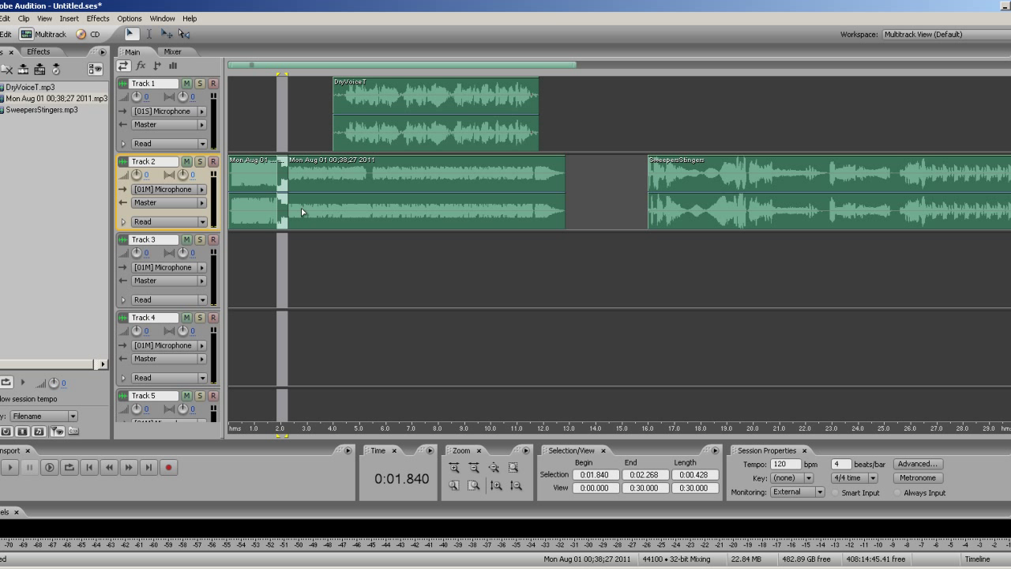
pyautogui.click(289, 159)
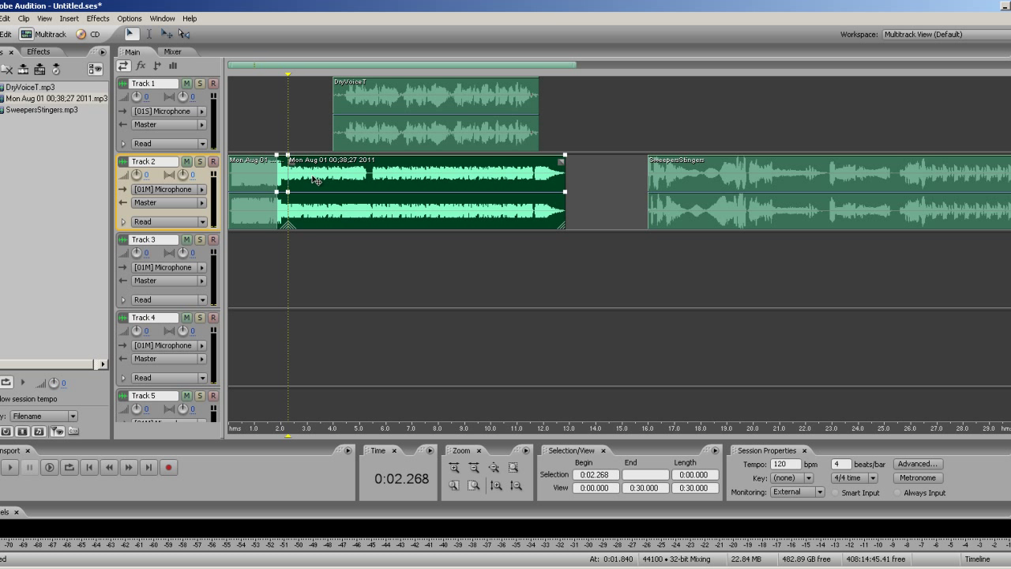
pyautogui.moveTo(313, 175)
pyautogui.mouseDown()
pyautogui.moveTo(324, 181)
pyautogui.moveTo(290, 178)
pyautogui.mouseUp()
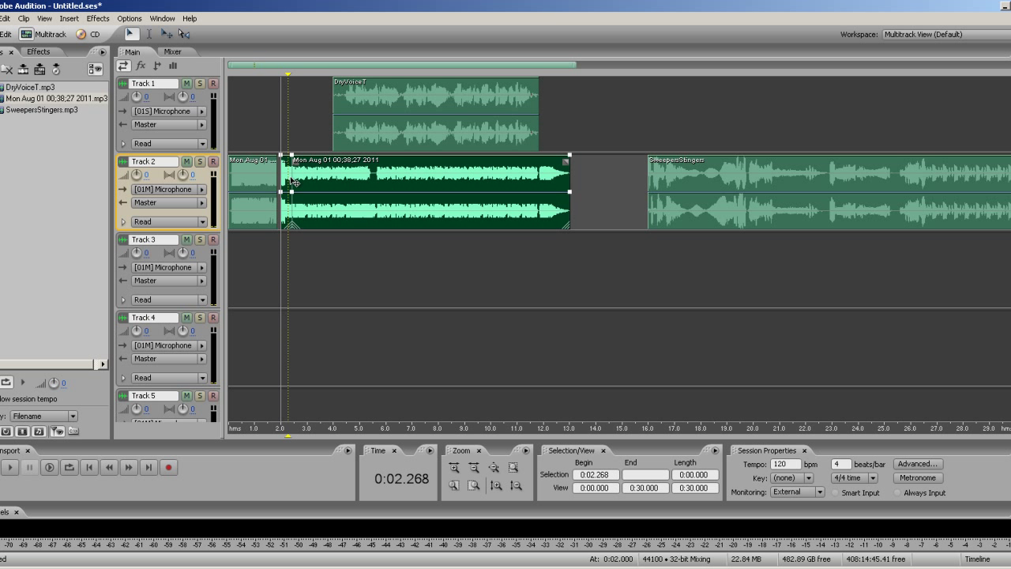
# Split the long piece, shift it right with a fade-in, and lower the short piece to -24 dB.
pyautogui.rightClick(293, 183)
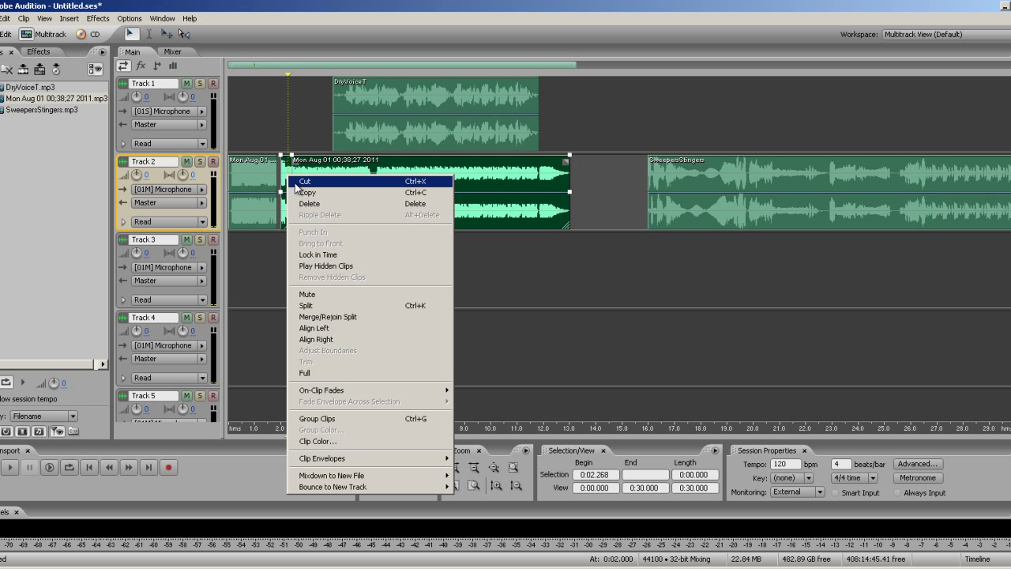
pyautogui.click(330, 313)
pyautogui.moveTo(327, 214); pyautogui.dragTo(343, 214)
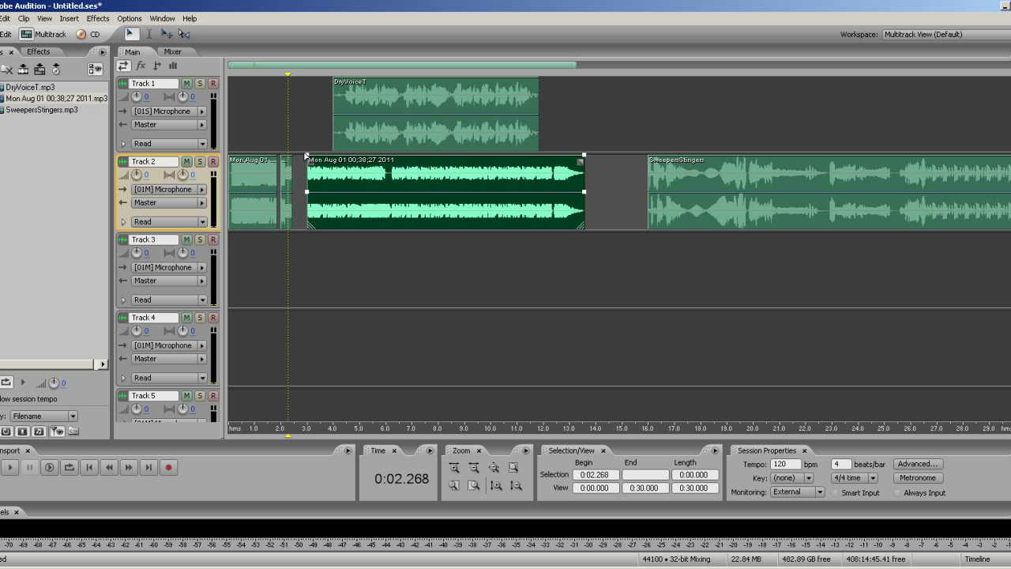
pyautogui.moveTo(307, 158)
pyautogui.mouseDown()
pyautogui.moveTo(293, 249)
pyautogui.moveTo(312, 158)
pyautogui.mouseUp()
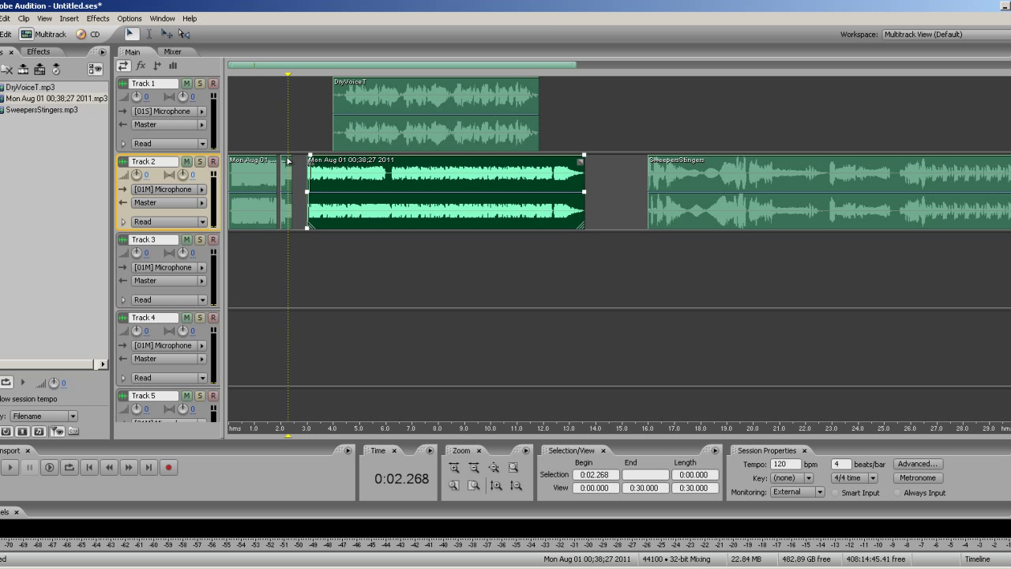
pyautogui.click(291, 161)
pyautogui.click(293, 160)
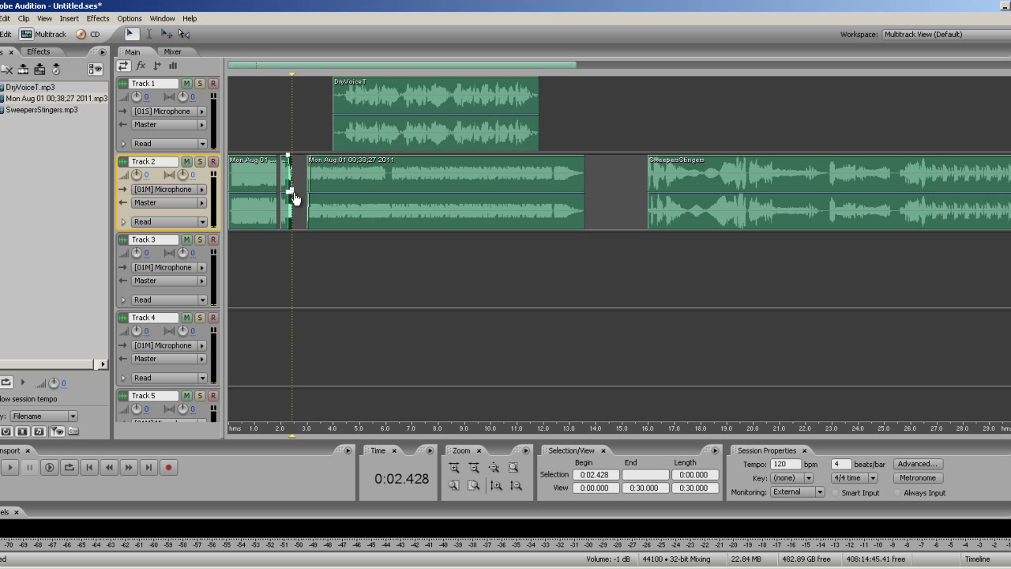
pyautogui.moveTo(294, 198); pyautogui.dragTo(303, 230)
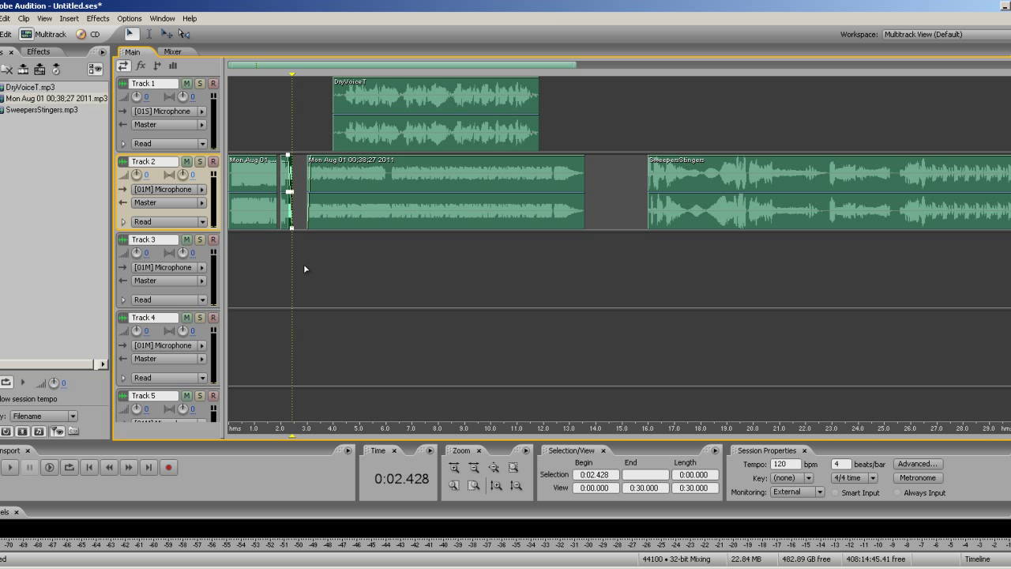
# Enlarge the tracks, zoom in, and curve the middle clip's fade.
pyautogui.click(497, 485)
pyautogui.click(498, 486)
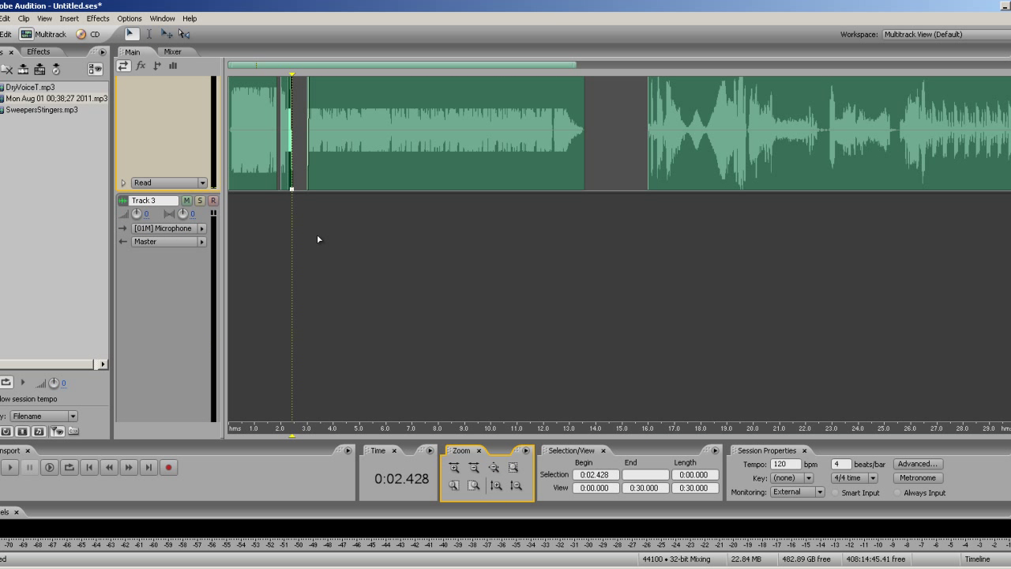
pyautogui.scroll(1, 316, 213)
pyautogui.scroll(1, 313, 186)
pyautogui.scroll(1, 309, 158)
pyautogui.scroll(1, 305, 131)
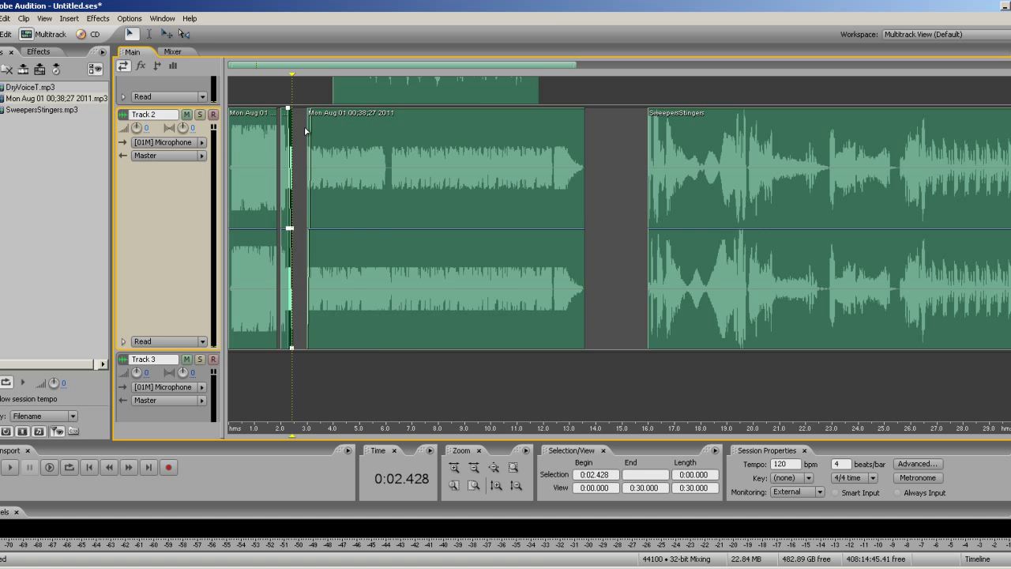
pyautogui.click(455, 466)
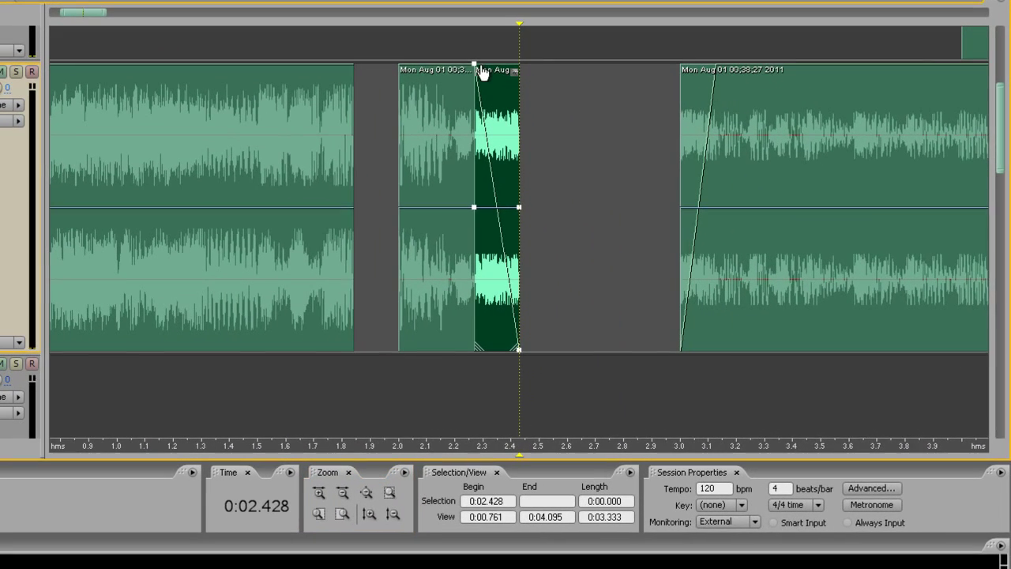
pyautogui.moveTo(497, 207); pyautogui.dragTo(505, 56)
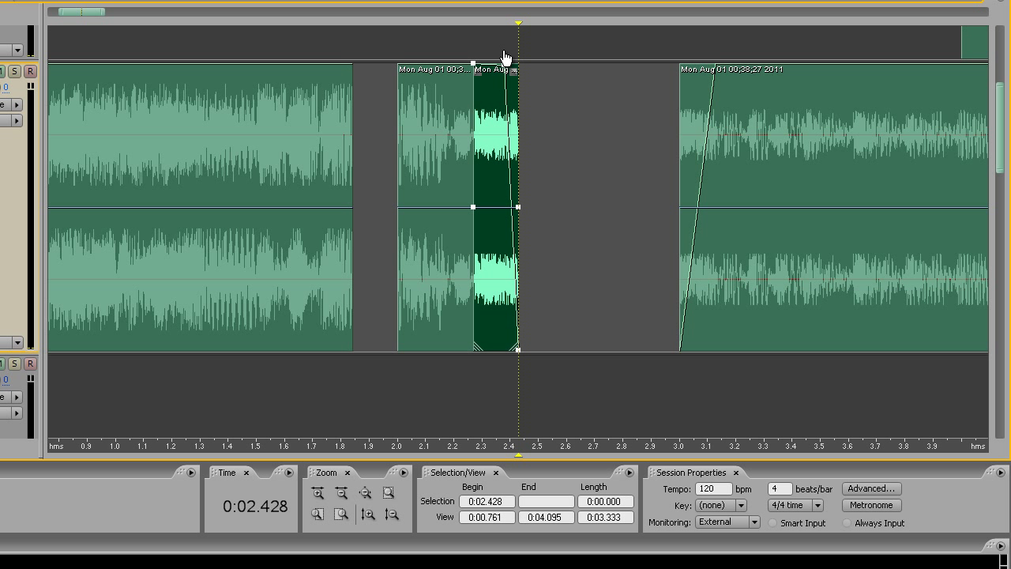
# Slide the rightmost music clip left into a crossfade and preview it.
pyautogui.click(715, 67)
pyautogui.moveTo(715, 67)
pyautogui.mouseDown()
pyautogui.moveTo(614, 95)
pyautogui.moveTo(542, 90)
pyautogui.moveTo(515, 104)
pyautogui.mouseUp()
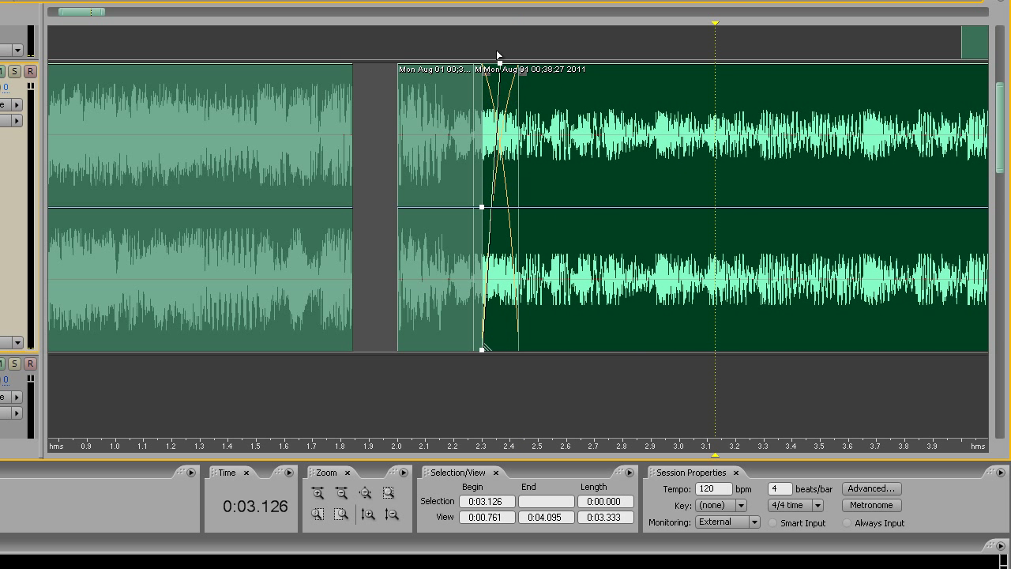
pyautogui.click(437, 57)
pyautogui.press('space')
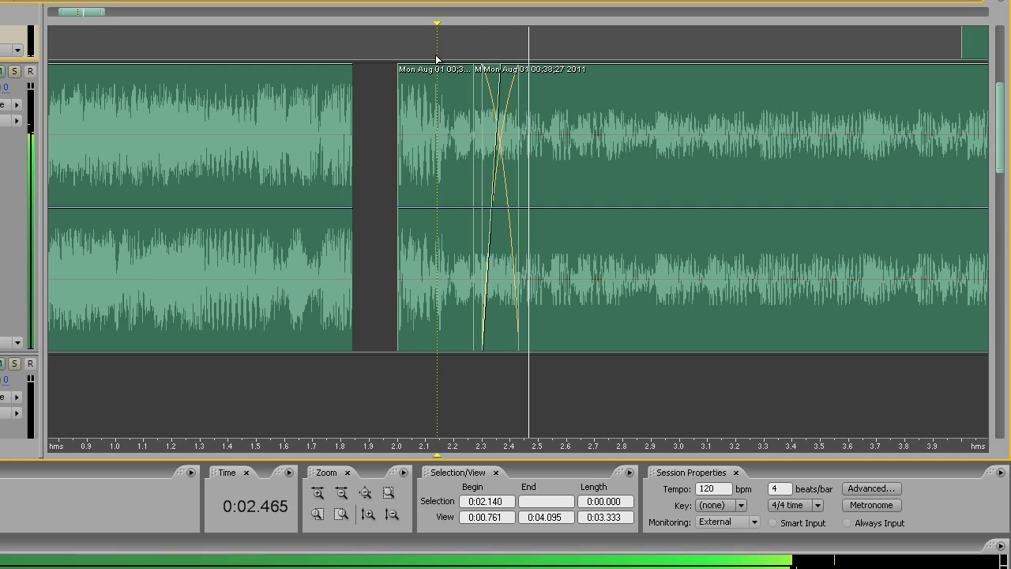
pyautogui.press('space')
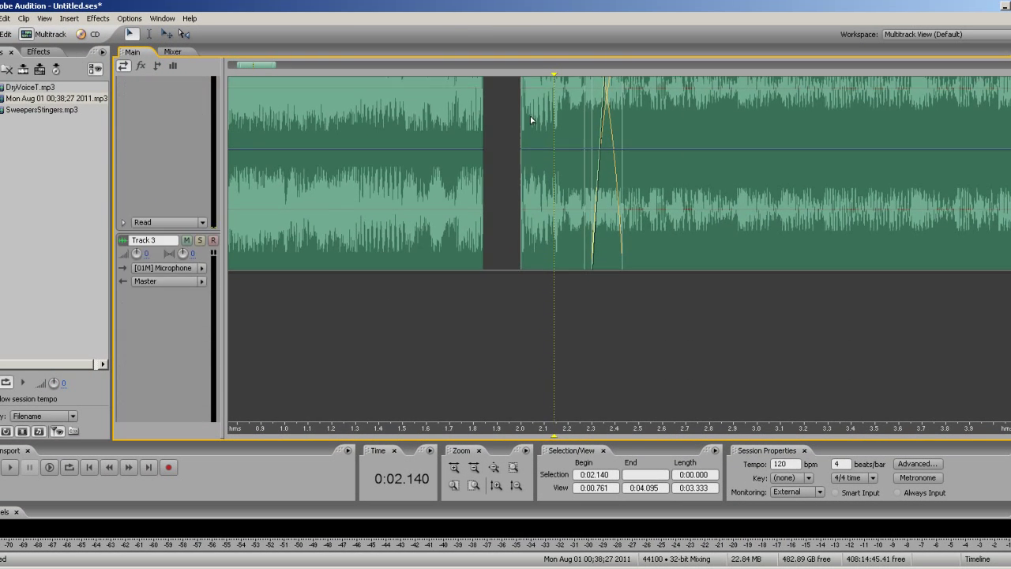
pyautogui.scroll(2, 531, 120)
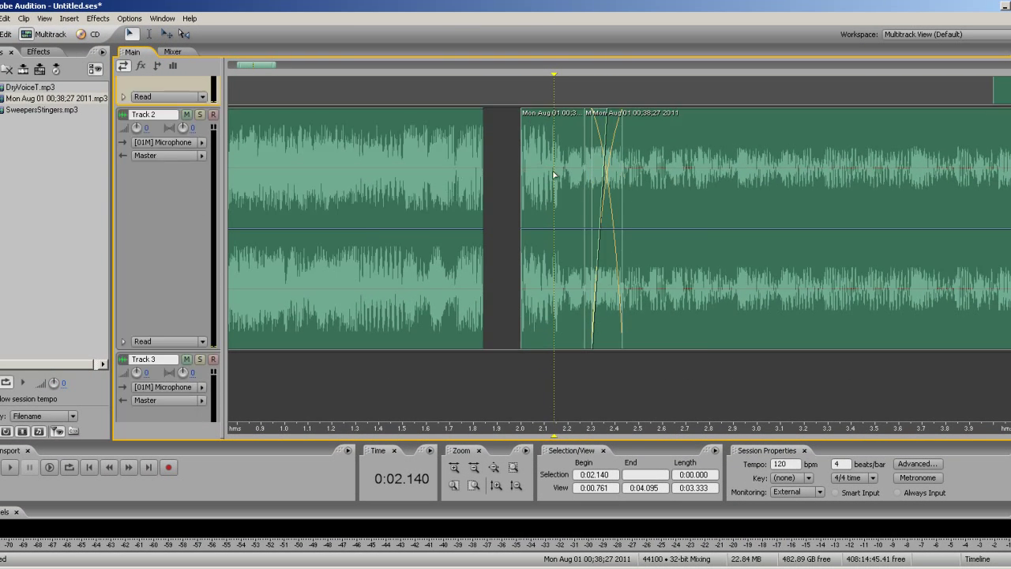
pyautogui.scroll(2, 490, 205)
# Move the short clip into the gap and overlap the right clip onto it.
pyautogui.moveTo(537, 281); pyautogui.dragTo(499, 282)
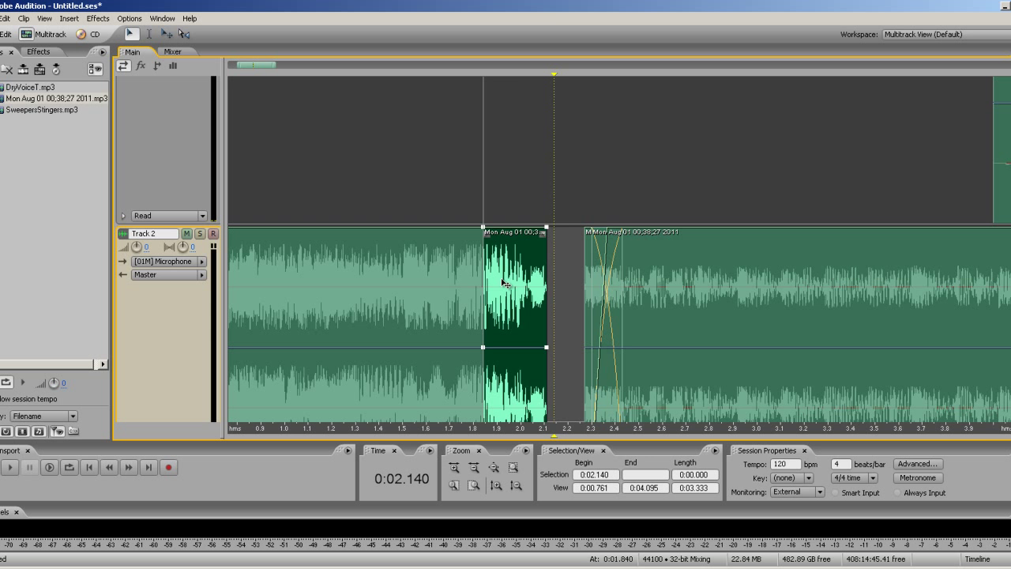
pyautogui.click(668, 264)
pyautogui.moveTo(668, 264); pyautogui.dragTo(604, 238)
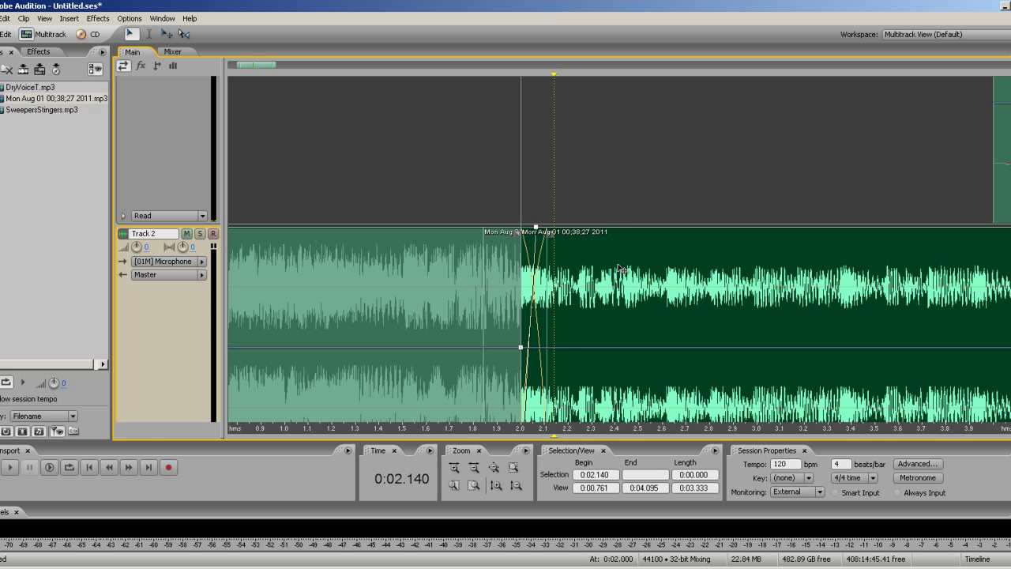
pyautogui.scroll(-2, 514, 167)
pyautogui.scroll(2, 545, 332)
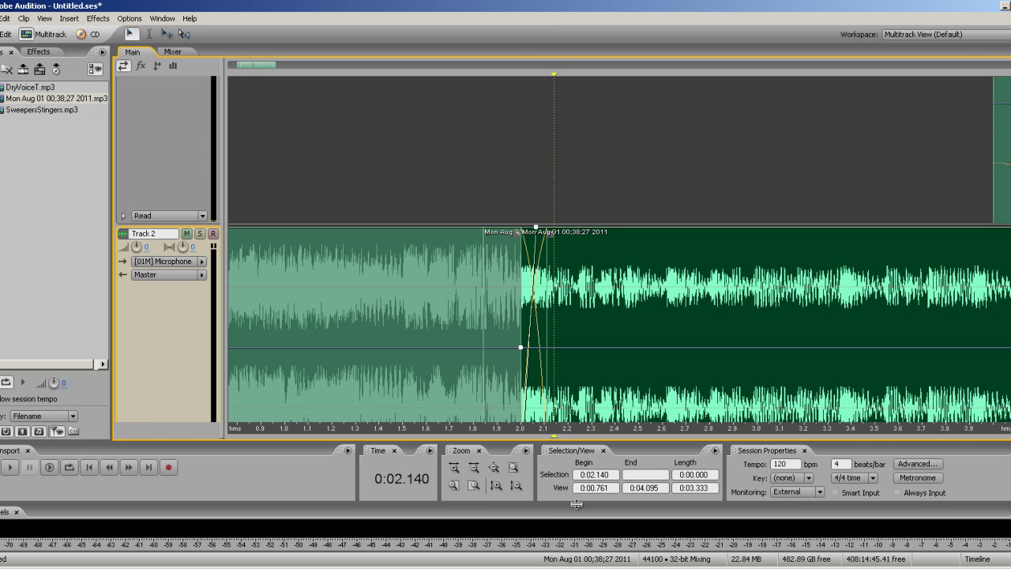
# Snap the DryVoiceT clip left onto the Track 2 music clip edge and play the opening.
pyautogui.click(479, 469)
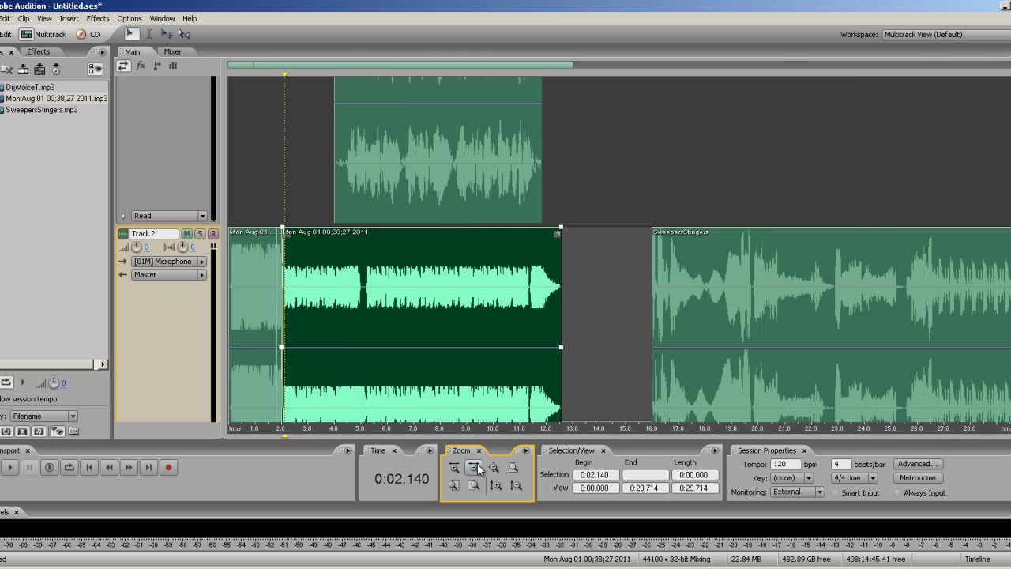
pyautogui.click(478, 469)
pyautogui.click(524, 487)
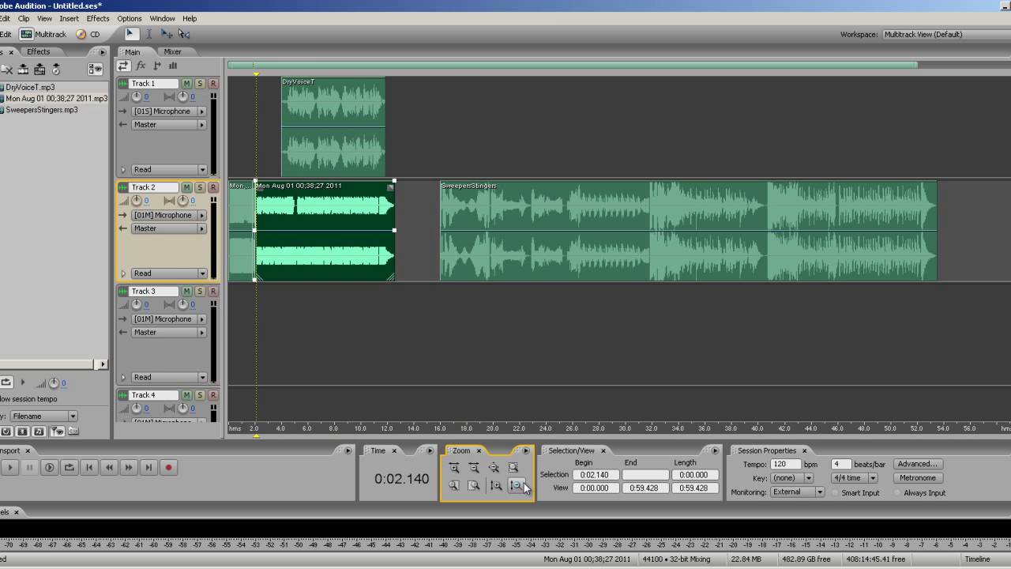
pyautogui.click(524, 486)
pyautogui.click(236, 122)
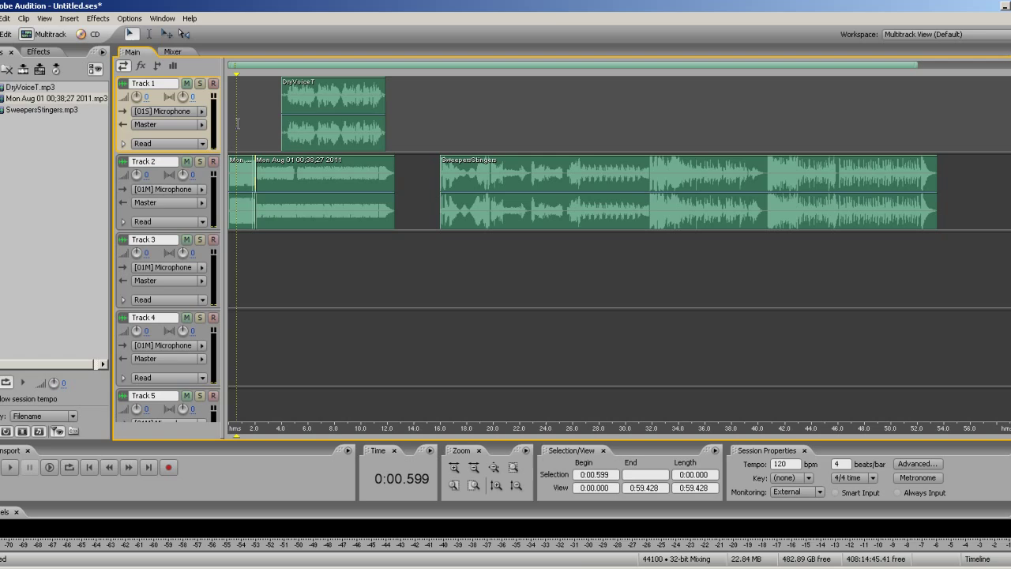
pyautogui.moveTo(313, 127); pyautogui.dragTo(282, 132)
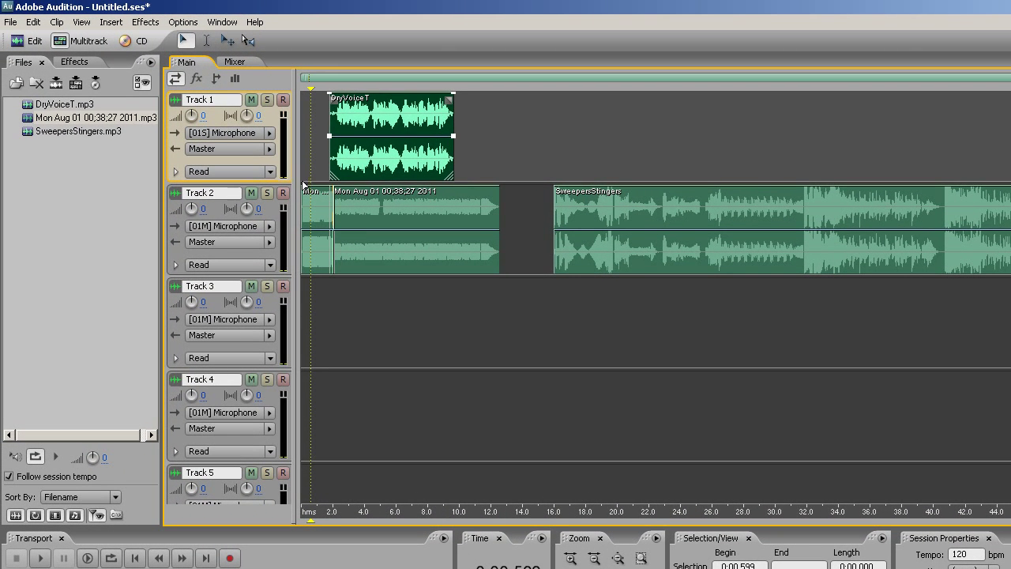
pyautogui.click(319, 128)
pyautogui.press('space')
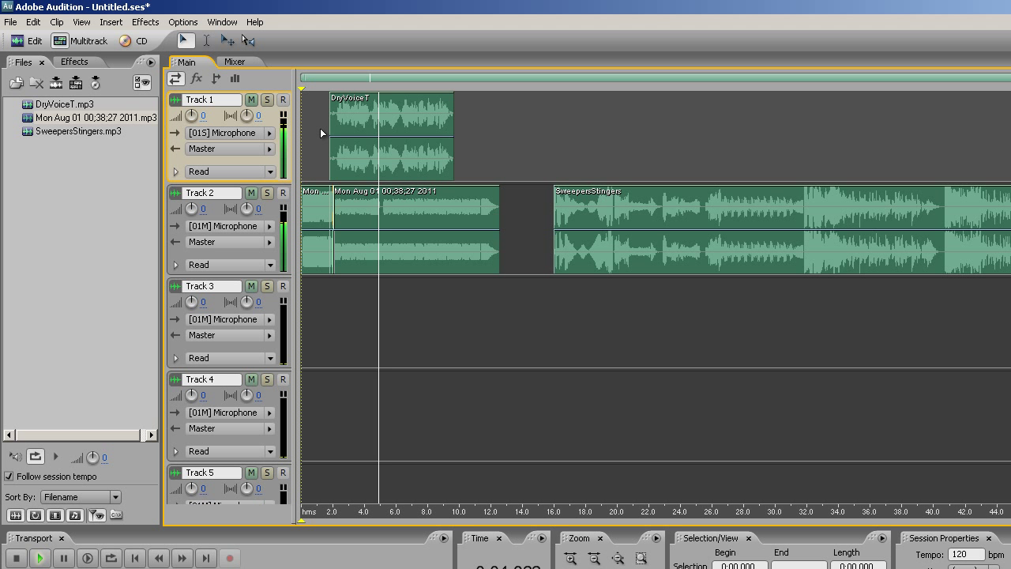
pyautogui.press('space')
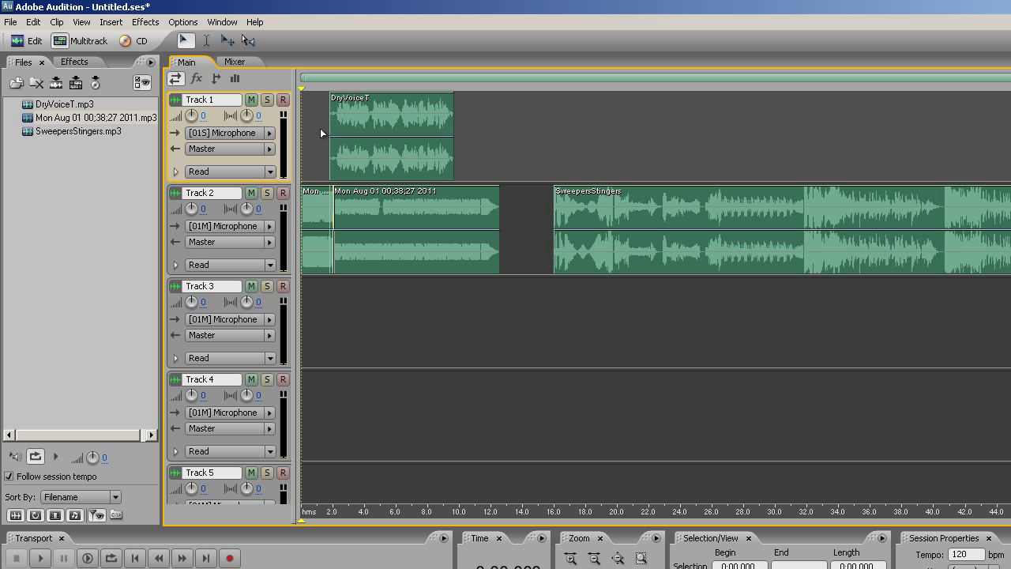
# Open the Mon Aug 01 music's source file and select its audio.
pyautogui.rightClick(381, 216)
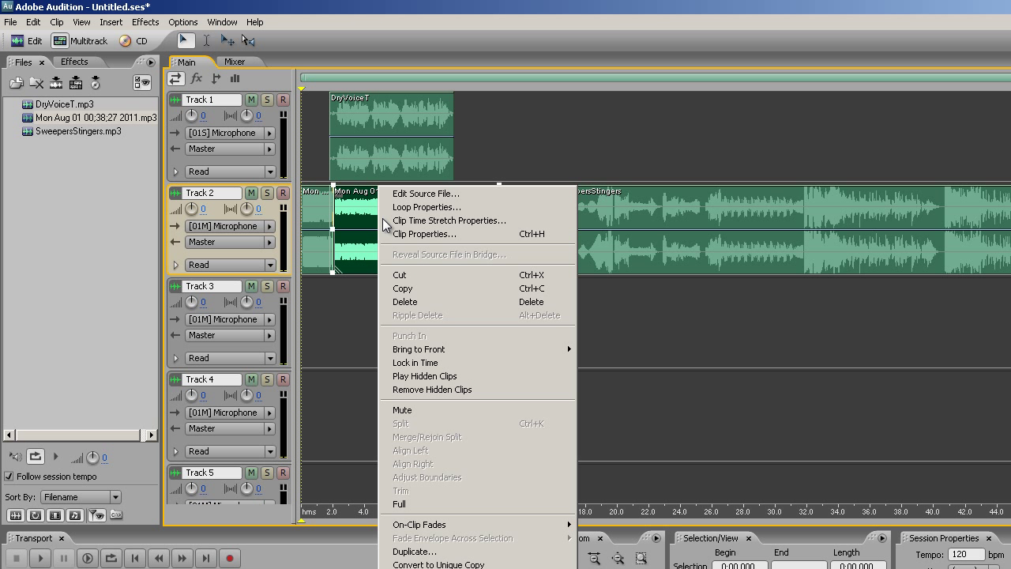
pyautogui.click(418, 195)
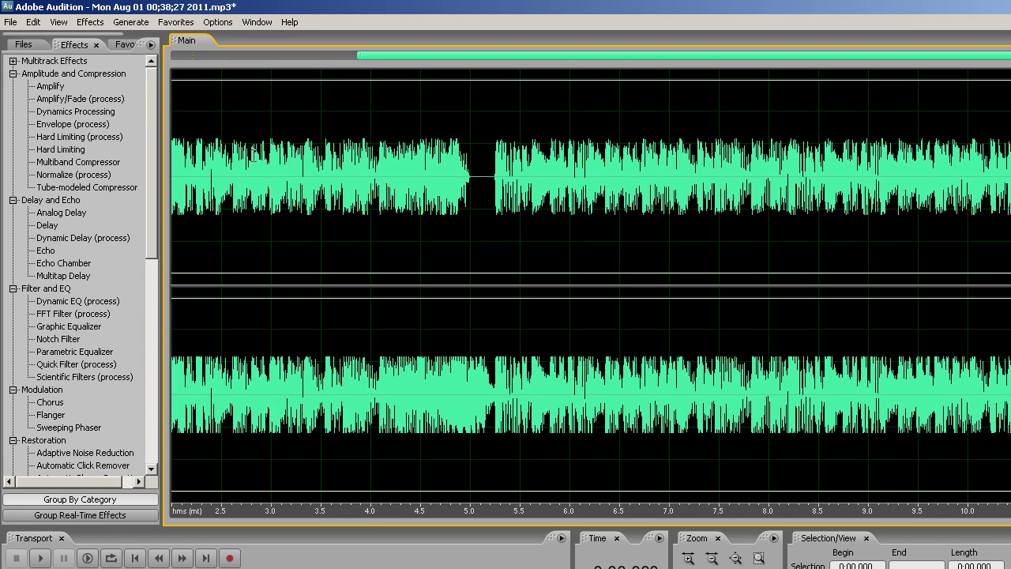
pyautogui.moveTo(173, 183); pyautogui.dragTo(522, 225)
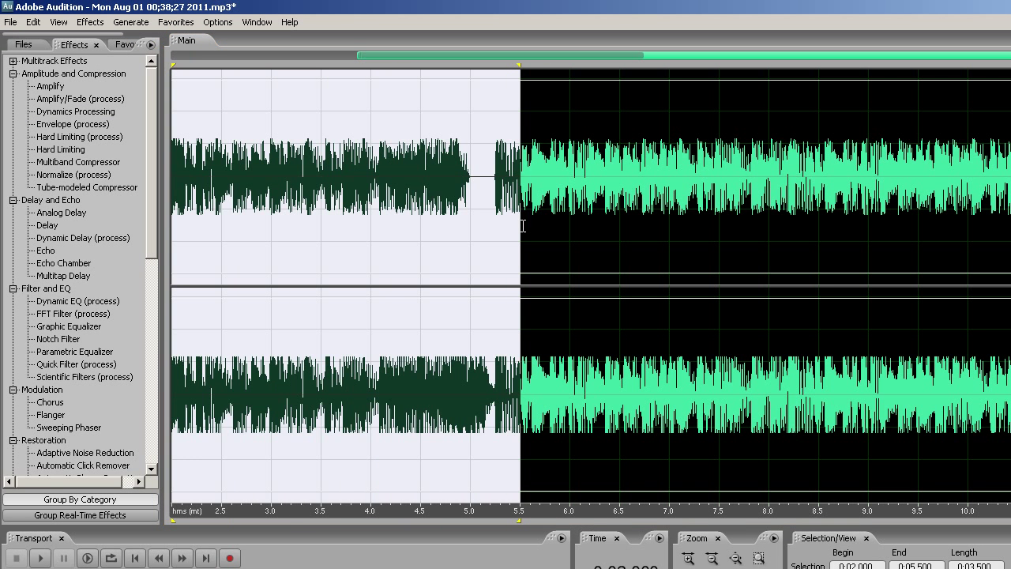
pyautogui.doubleClick(381, 215)
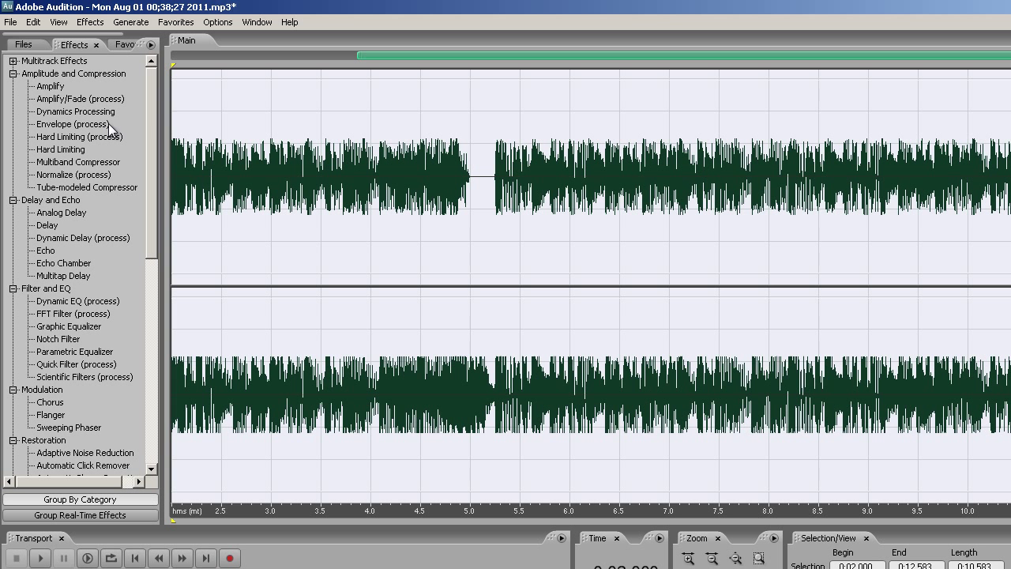
# Apply Amplify with the -3dB Cut preset and preview the quieter audio.
pyautogui.doubleClick(50, 86)
pyautogui.click(553, 288)
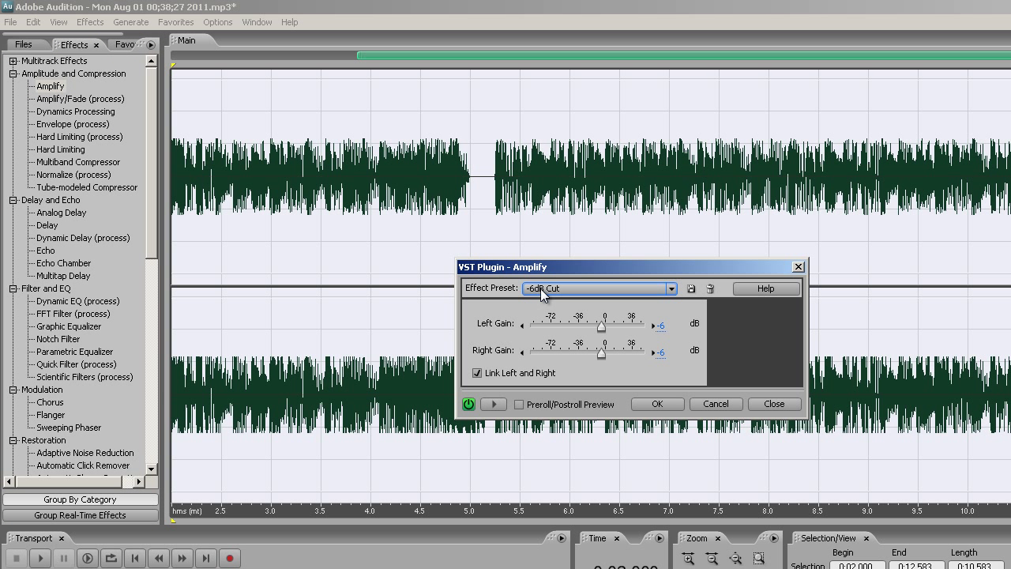
pyautogui.click(552, 373)
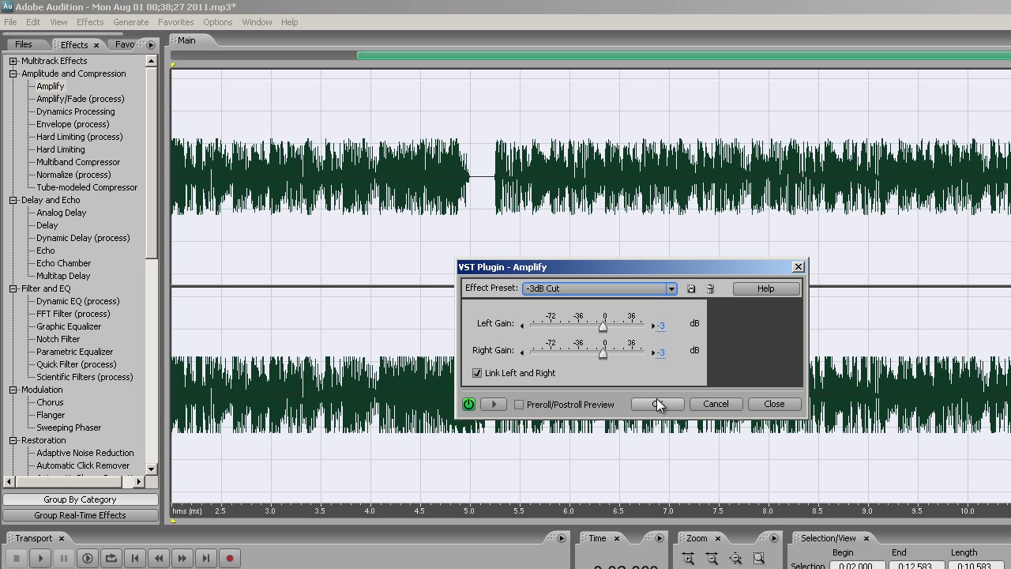
pyautogui.click(657, 403)
pyautogui.press('space')
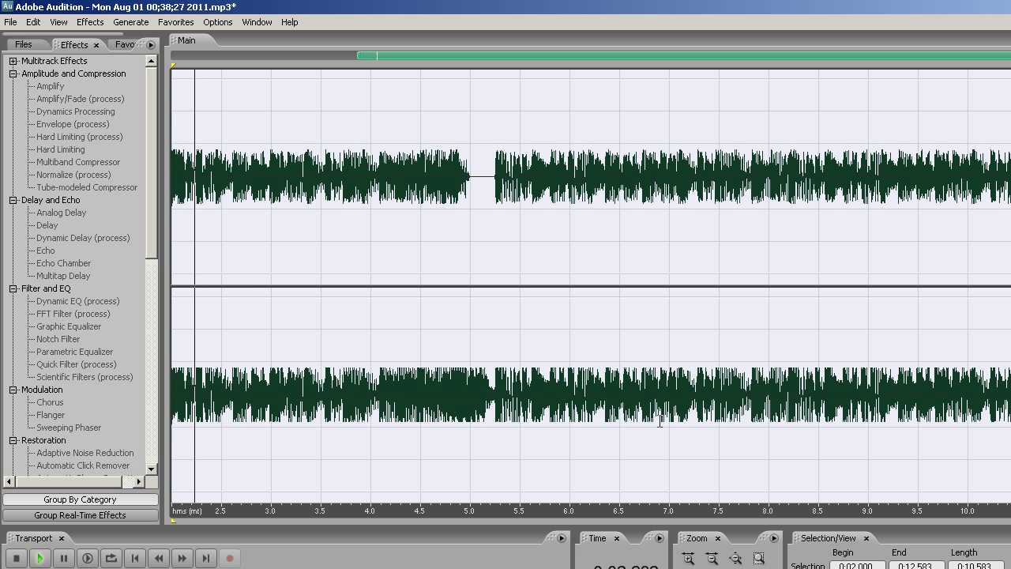
pyautogui.press('space')
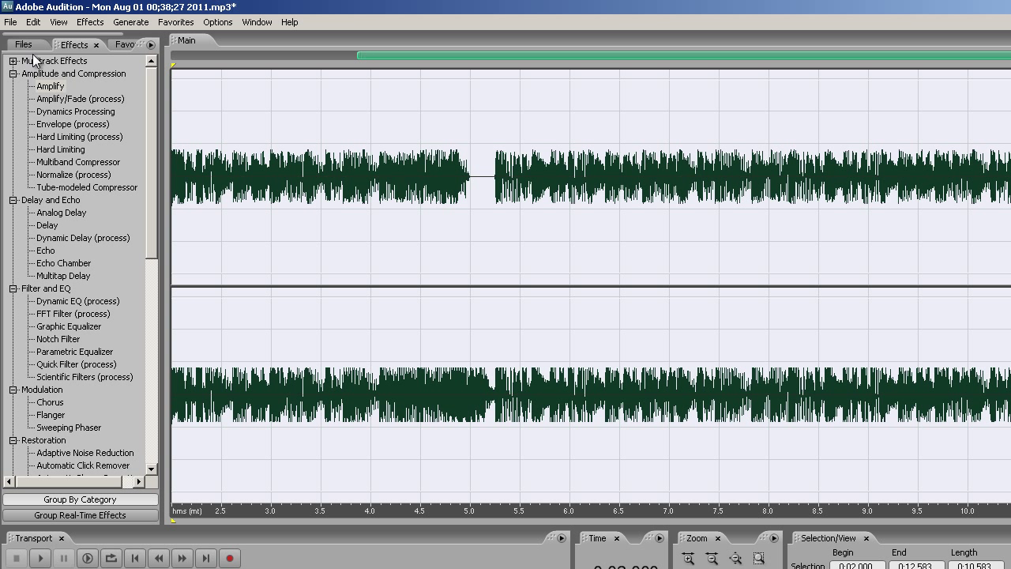
pyautogui.click(58, 23)
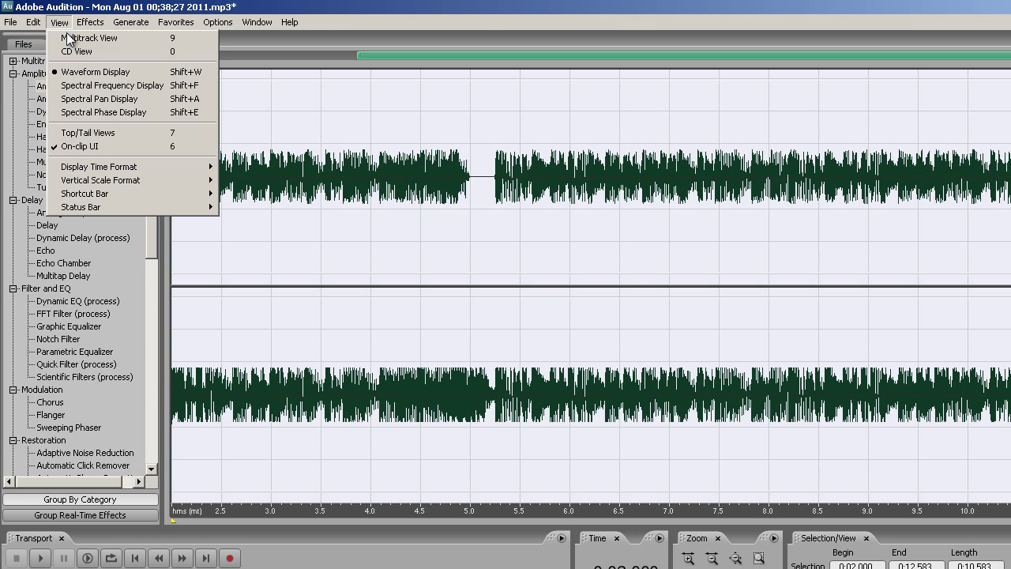
# Back in Multitrack View, move the DryVoiceT clip later to near six seconds.
pyautogui.click(79, 38)
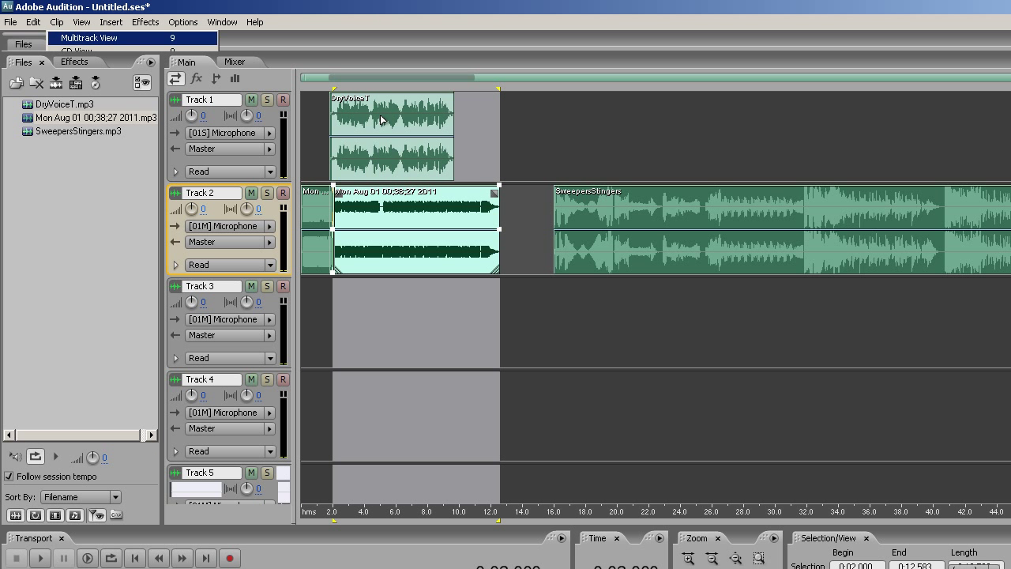
pyautogui.click(329, 150)
pyautogui.press('space')
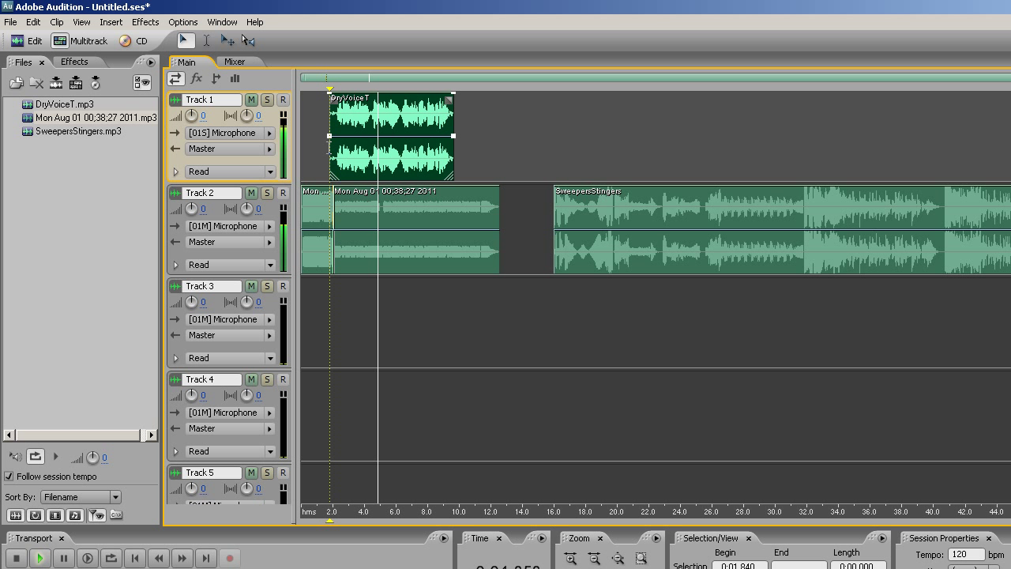
pyautogui.press('space')
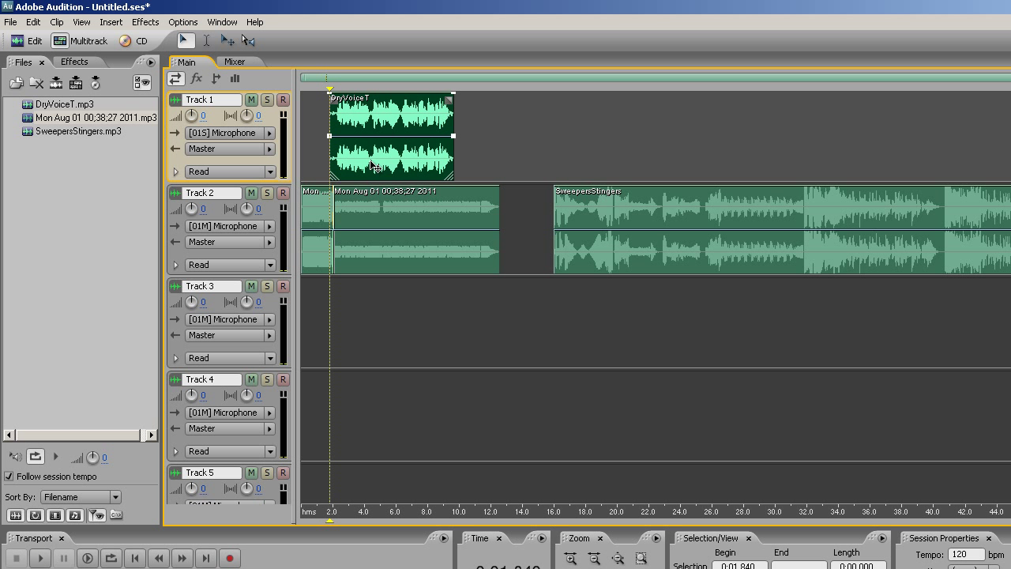
pyautogui.moveTo(373, 165); pyautogui.dragTo(439, 165)
pyautogui.click(319, 160)
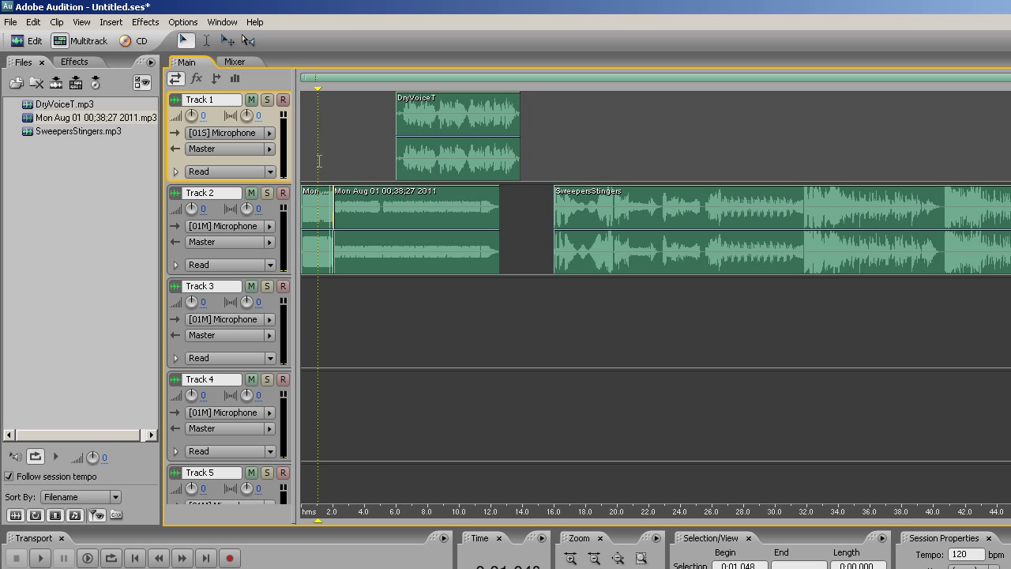
# Shift the Mon Aug 01 clip on Track 2 later to about 4.5 seconds.
pyautogui.press('space')
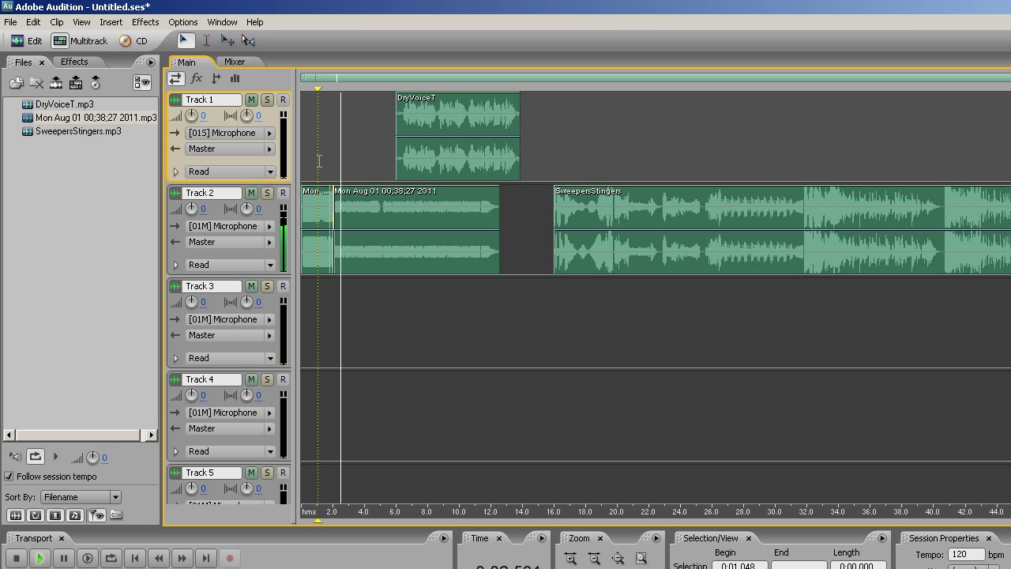
pyautogui.press('space')
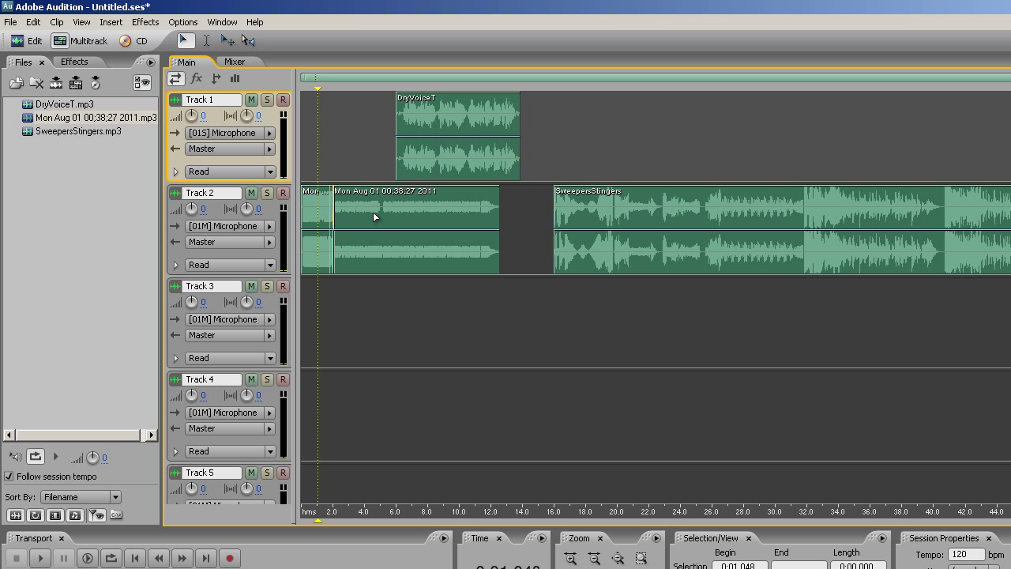
pyautogui.click(375, 217)
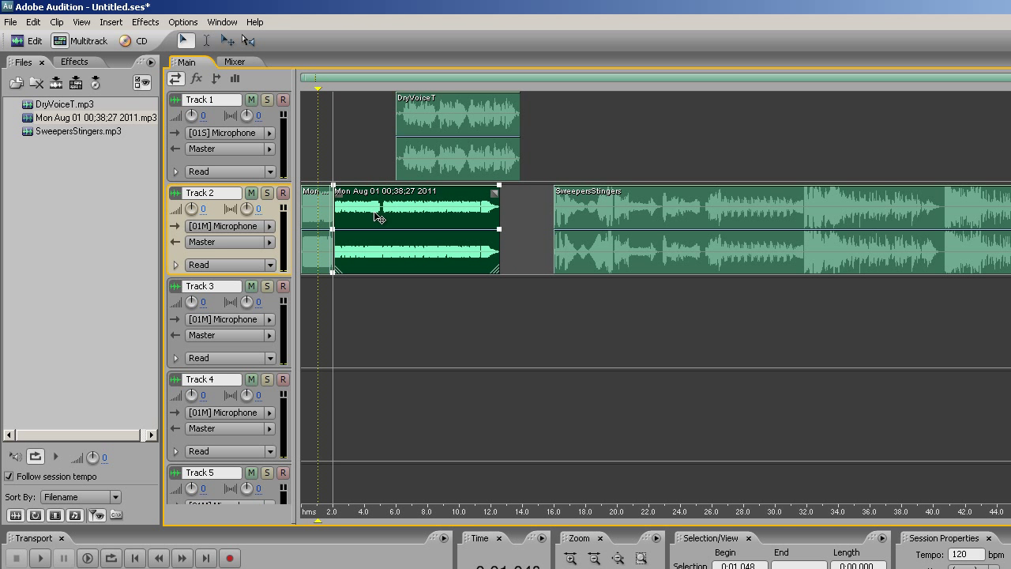
pyautogui.moveTo(376, 216); pyautogui.dragTo(413, 216)
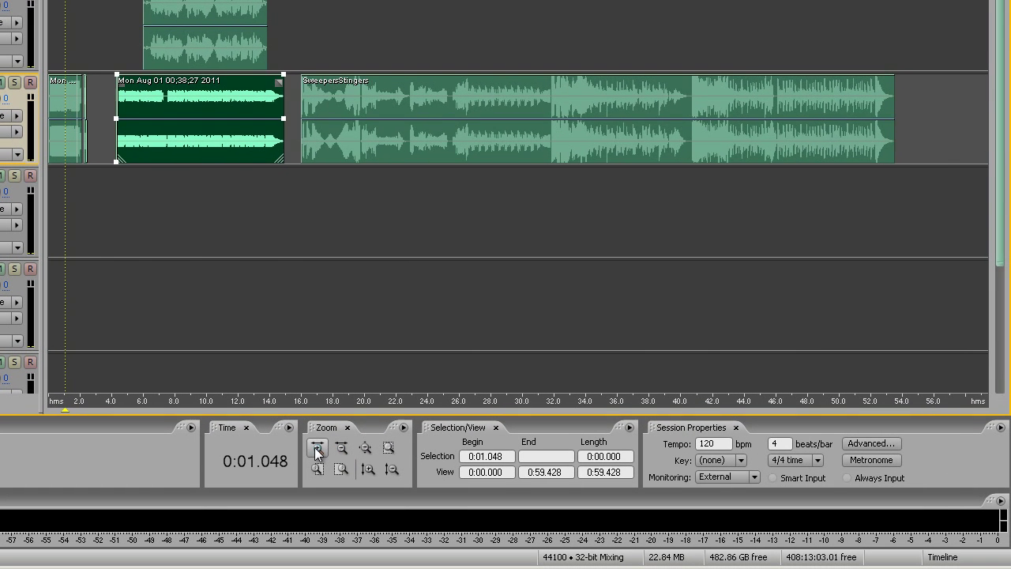
# Zoom in and slide the small Track 2 music clip snug against the main clip.
pyautogui.click(314, 447)
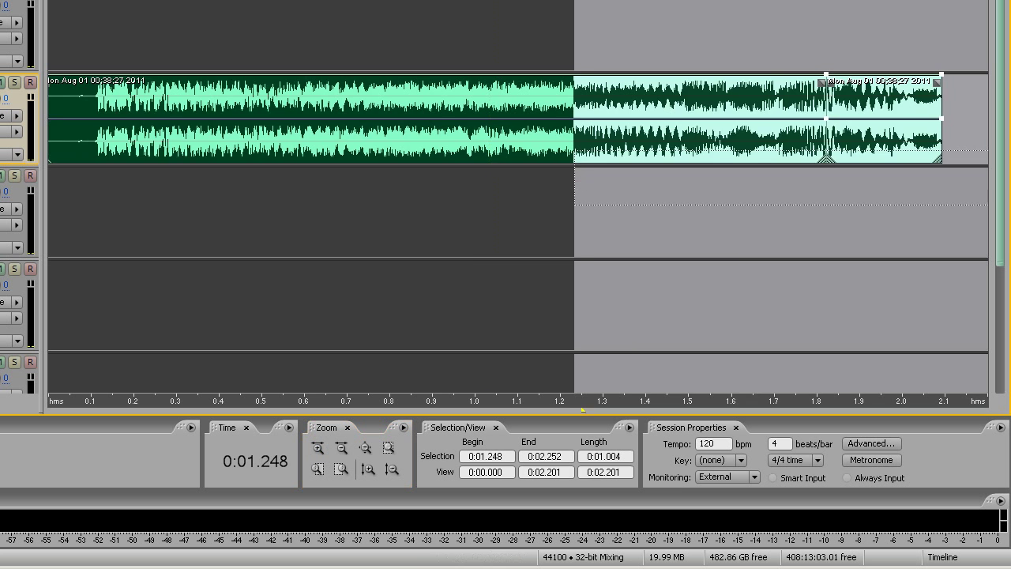
pyautogui.moveTo(576, 205); pyautogui.dragTo(717, 293)
pyautogui.click(717, 293)
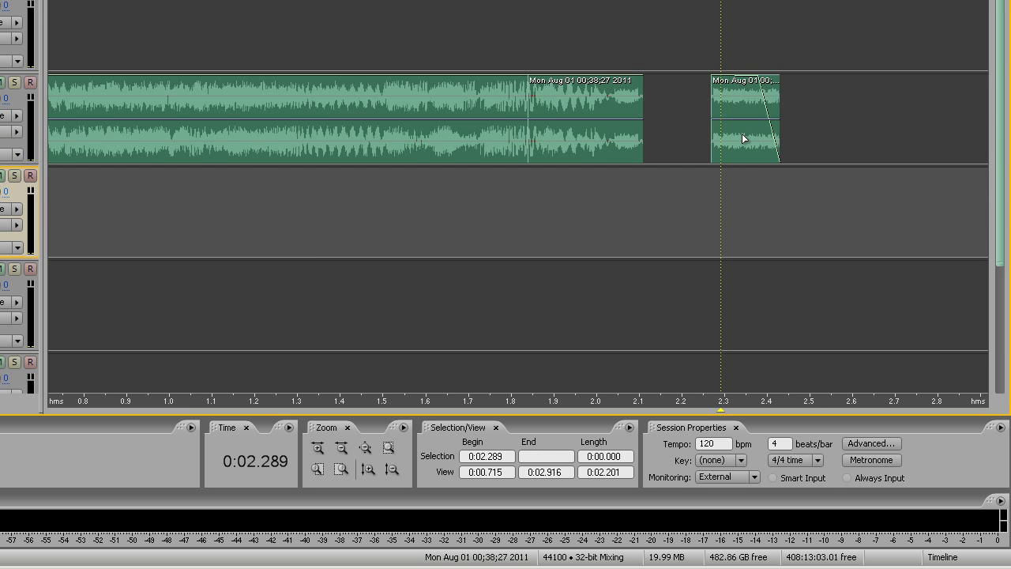
pyautogui.moveTo(742, 140); pyautogui.dragTo(671, 140)
pyautogui.moveTo(731, 205); pyautogui.dragTo(991, 205)
# Overlap the Track 2 clips into a crossfade near 2.2 seconds, play it, and zoom out full.
pyautogui.click(677, 167)
pyautogui.moveTo(948, 167); pyautogui.dragTo(170, 211)
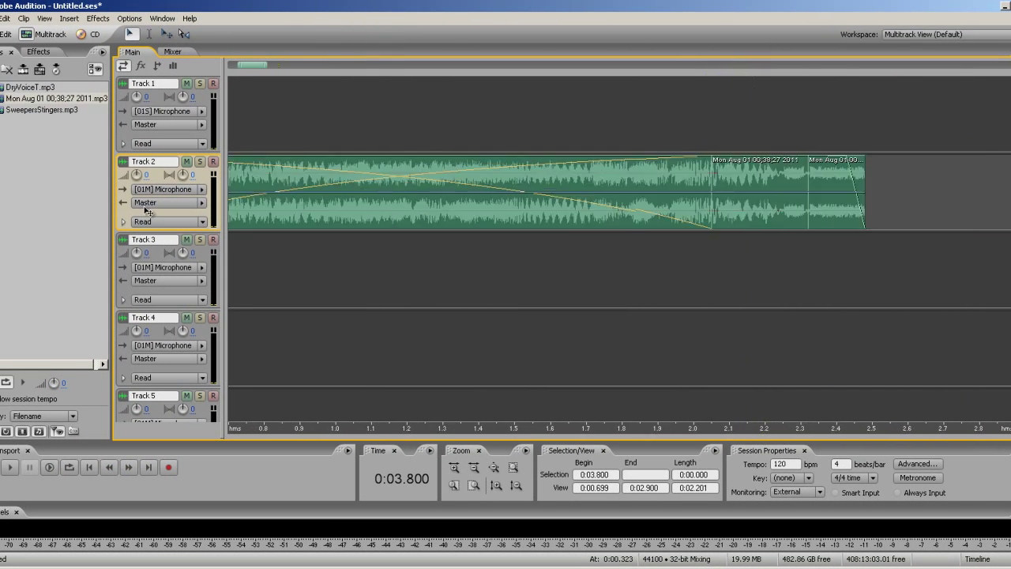
pyautogui.moveTo(170, 211)
pyautogui.mouseDown()
pyautogui.moveTo(892, 191)
pyautogui.moveTo(833, 199)
pyautogui.mouseUp()
pyautogui.click(807, 130)
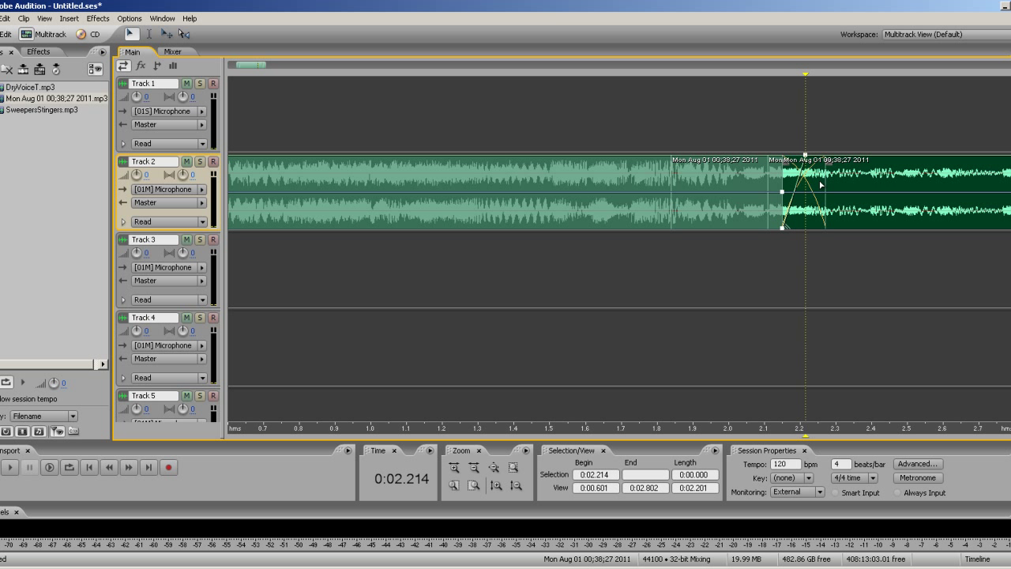
pyautogui.click(770, 129)
pyautogui.press('space')
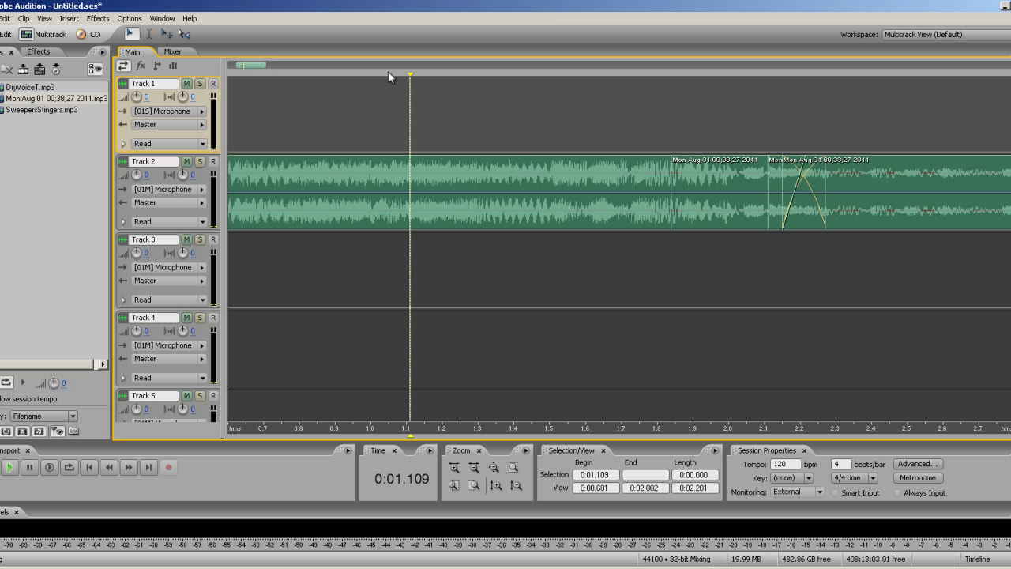
pyautogui.press('space')
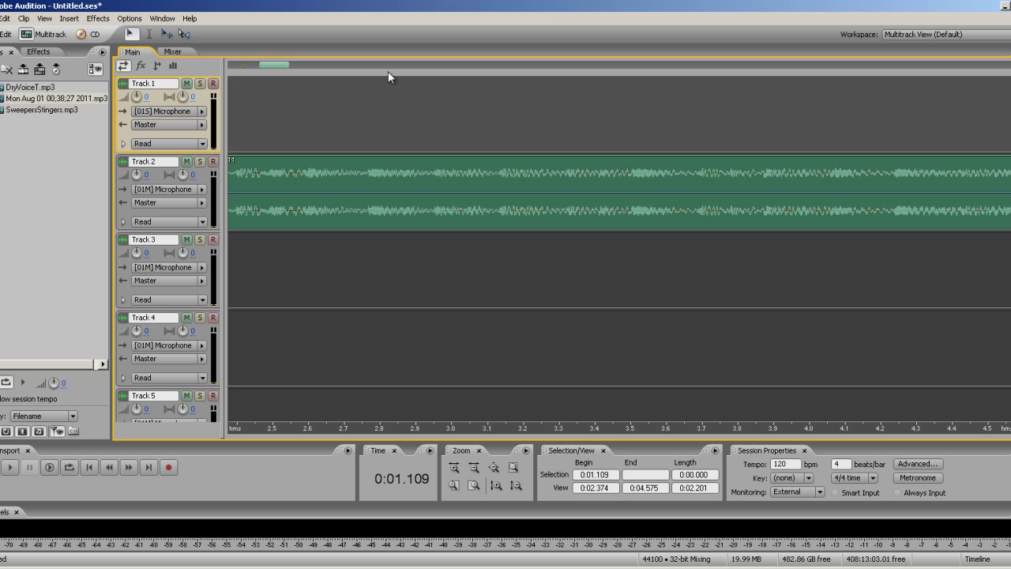
pyautogui.click(498, 483)
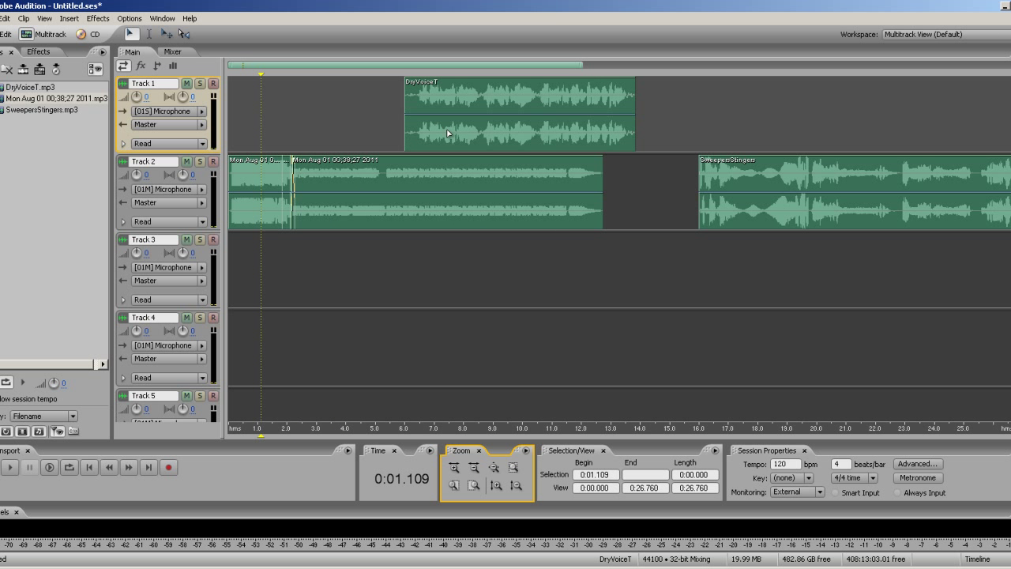
# Move DryVoiceT along Track 1 and split it at the playhead.
pyautogui.moveTo(447, 132)
pyautogui.mouseDown()
pyautogui.moveTo(360, 150)
pyautogui.moveTo(593, 150)
pyautogui.mouseUp()
pyautogui.click(629, 162)
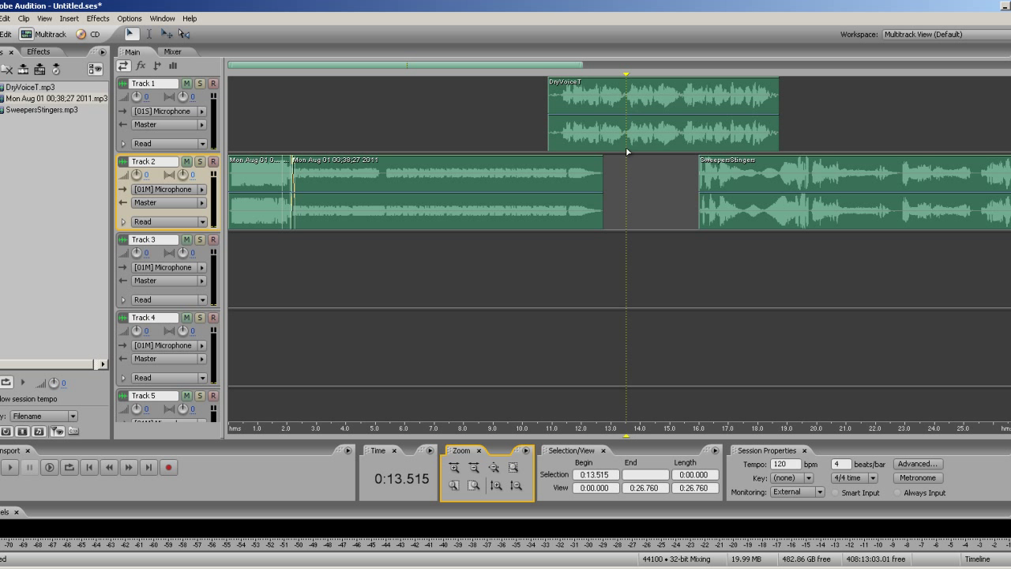
pyautogui.rightClick(628, 136)
pyautogui.click(643, 320)
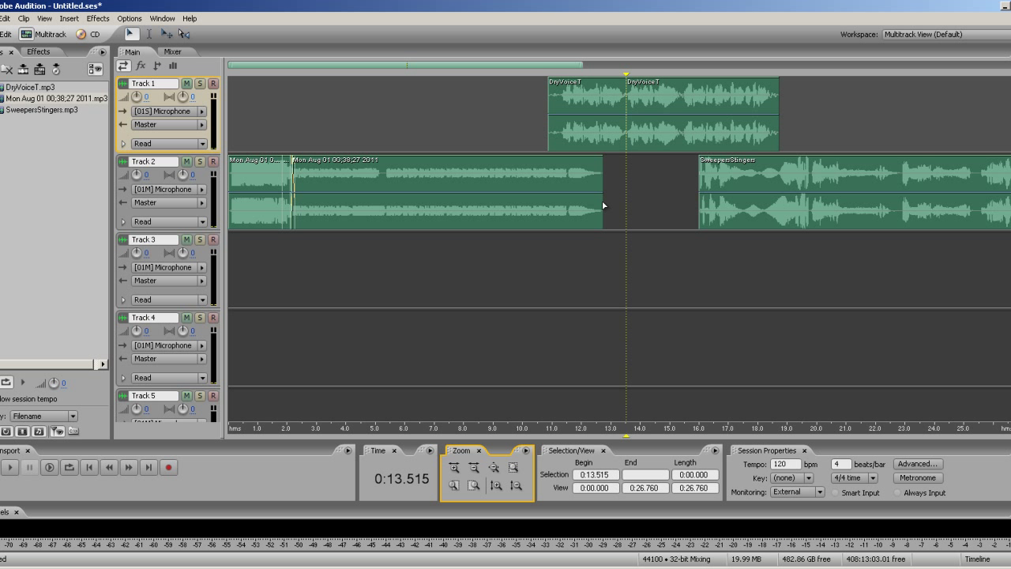
# Drag the first voiceover piece to about 1.7 seconds and preview the opening.
pyautogui.moveTo(584, 138)
pyautogui.mouseDown()
pyautogui.moveTo(313, 138)
pyautogui.moveTo(331, 138)
pyautogui.mouseUp()
pyautogui.click(255, 121)
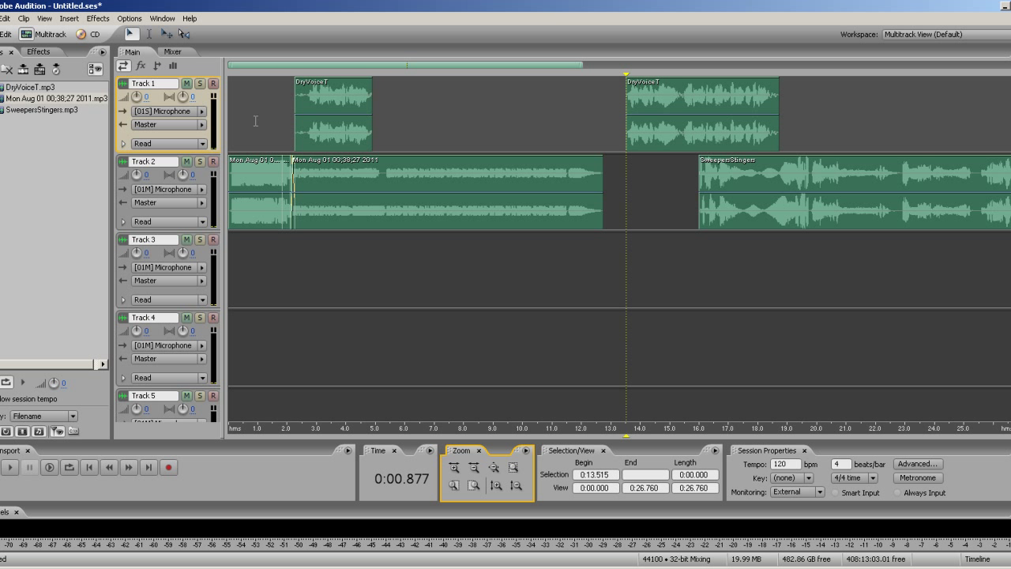
pyautogui.press('space')
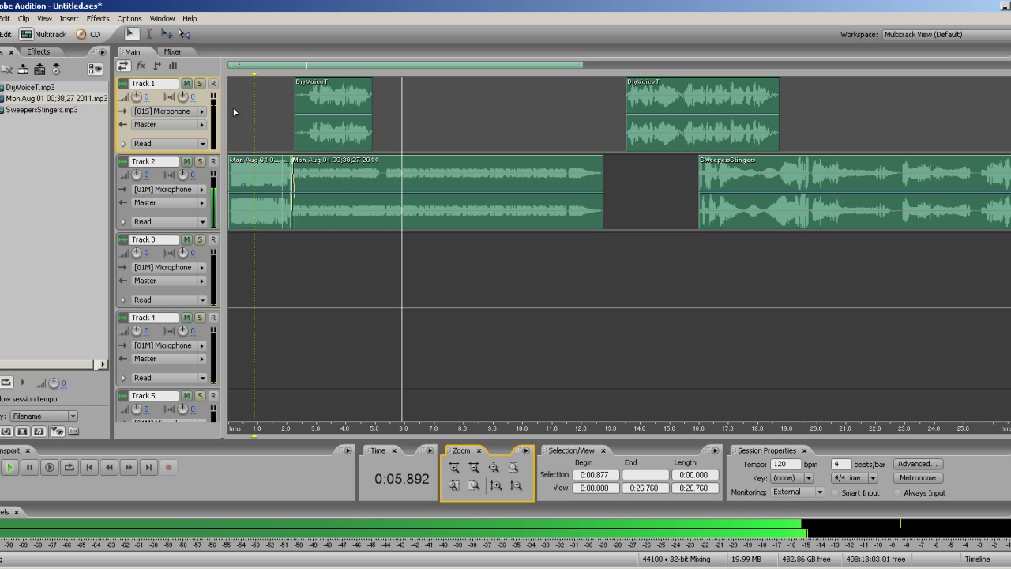
pyautogui.press('space')
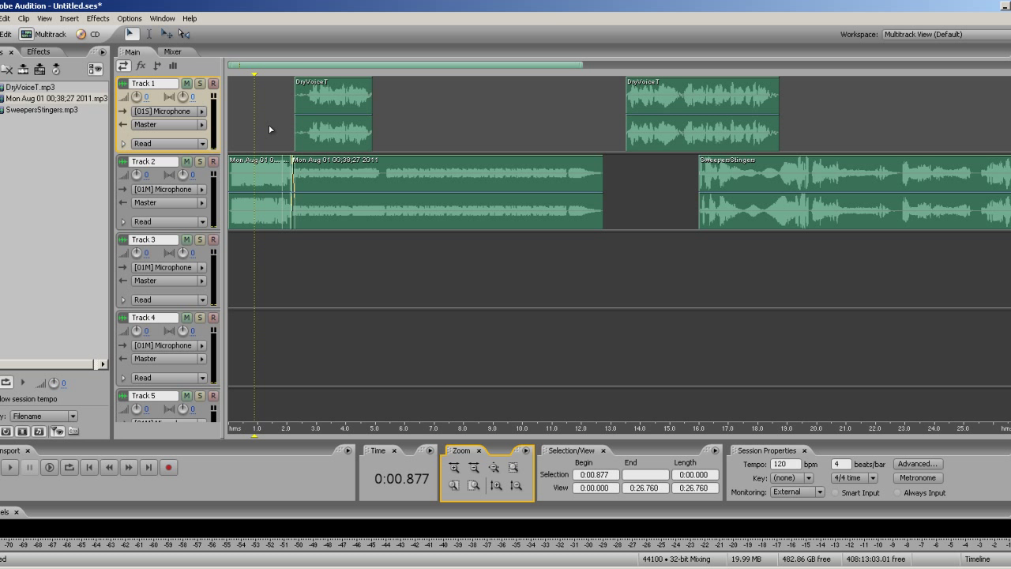
pyautogui.moveTo(856, 186); pyautogui.dragTo(1010, 186)
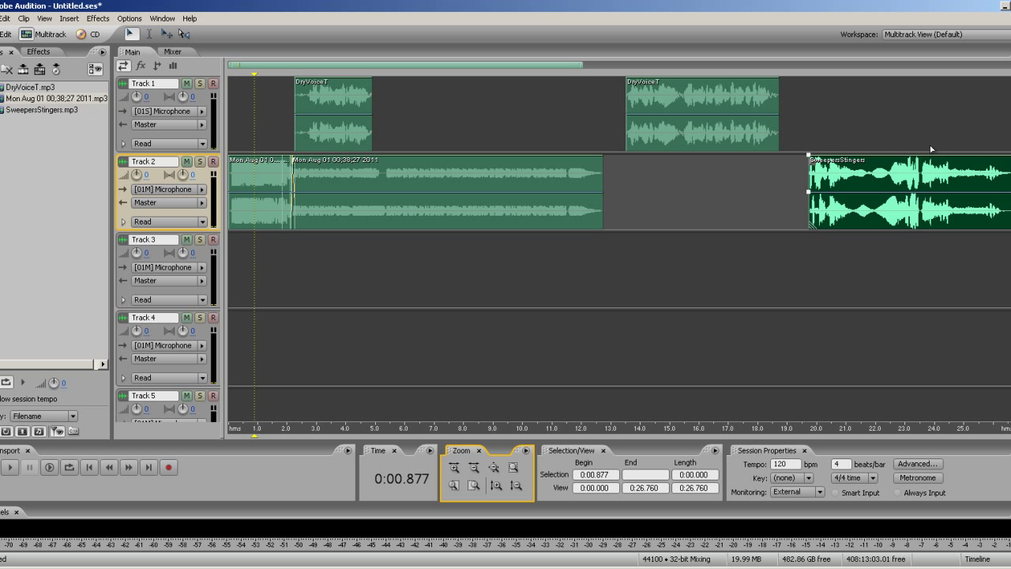
# Clear the time selection and audition the mix from 29 and 37 seconds.
pyautogui.click(594, 117)
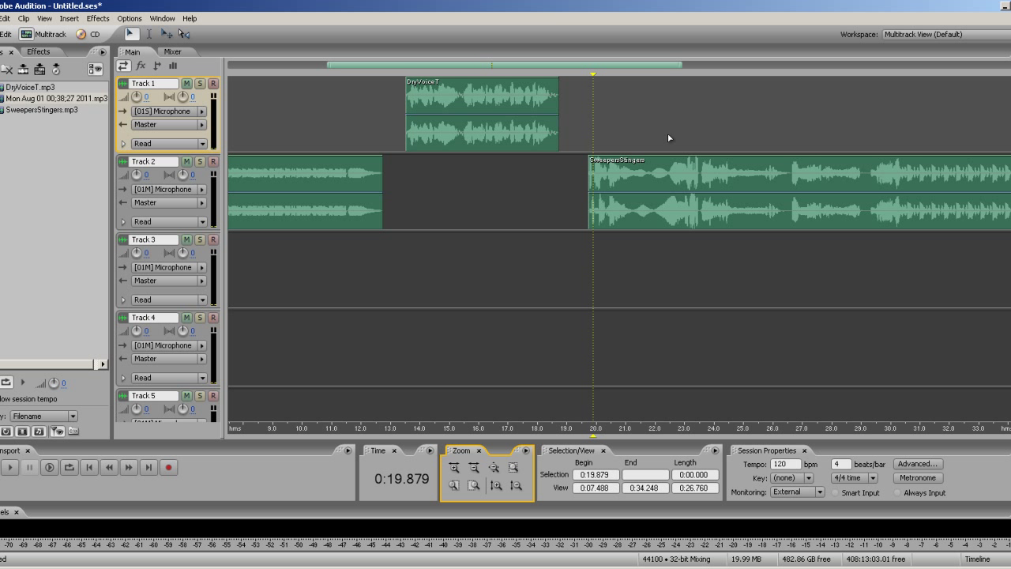
pyautogui.moveTo(304, 164); pyautogui.dragTo(228, 198)
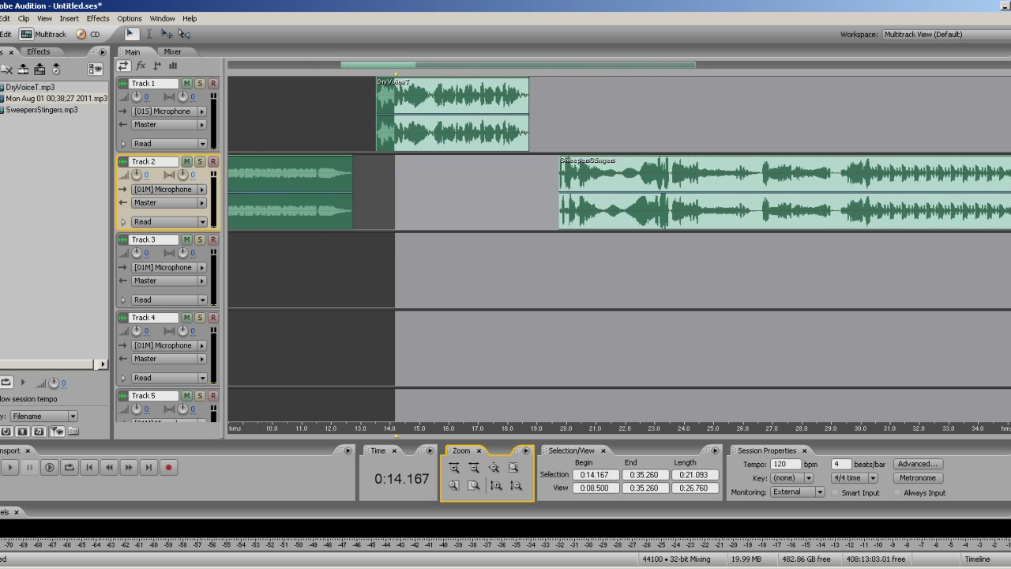
pyautogui.moveTo(646, 198); pyautogui.dragTo(873, 126)
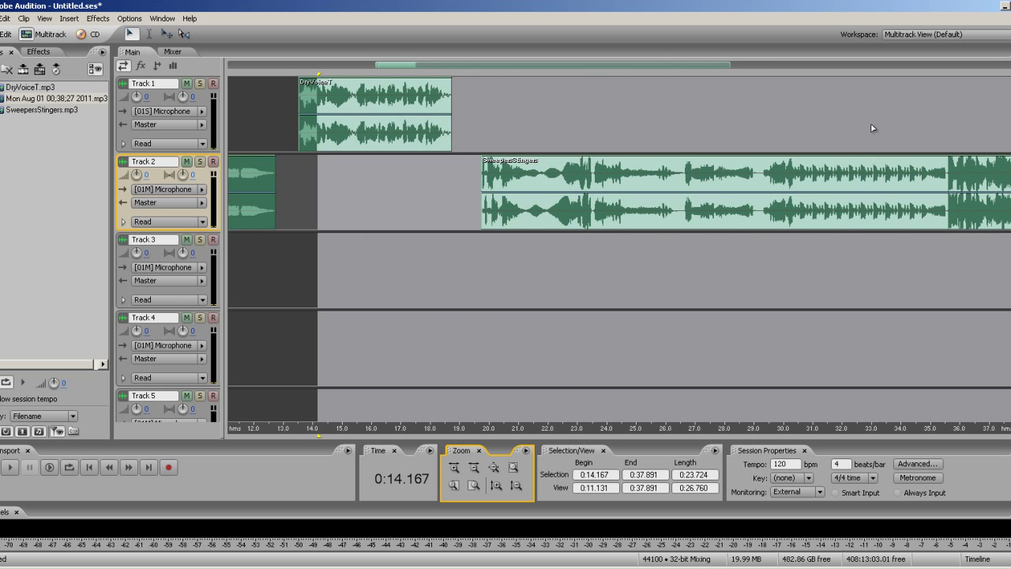
pyautogui.click(753, 120)
pyautogui.press('space')
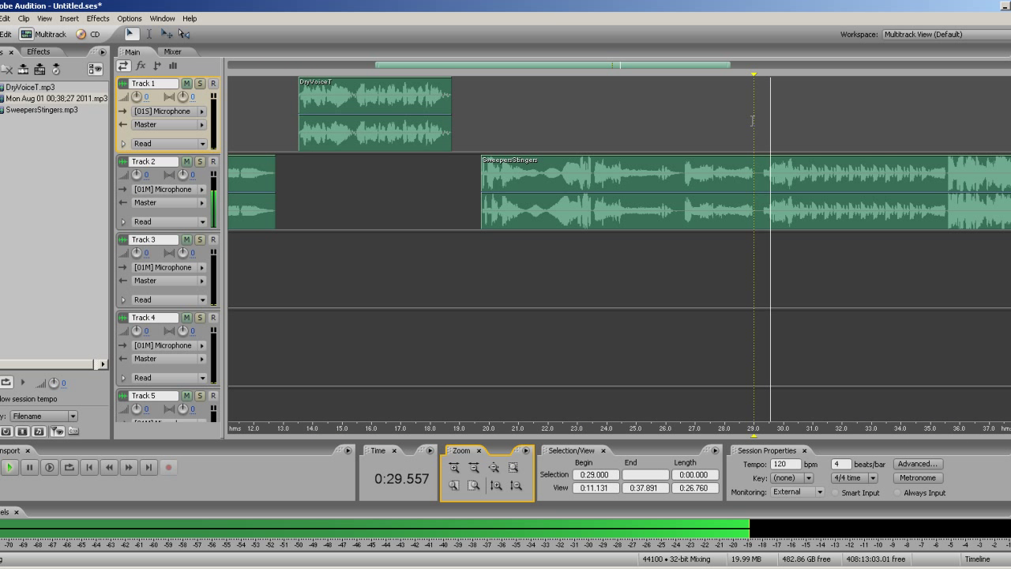
pyautogui.press('space')
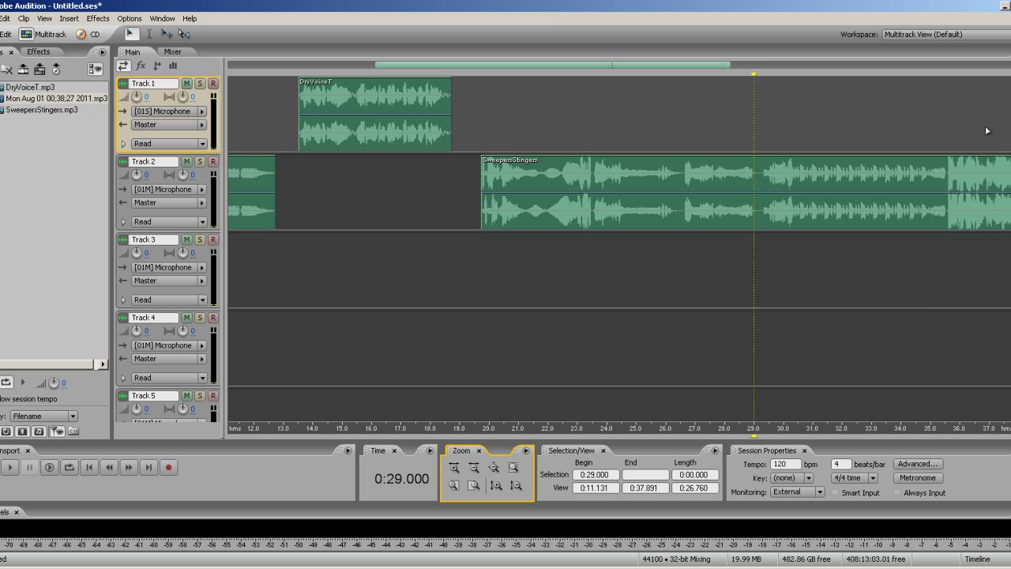
pyautogui.moveTo(936, 130); pyautogui.dragTo(1007, 131)
pyautogui.click(795, 127)
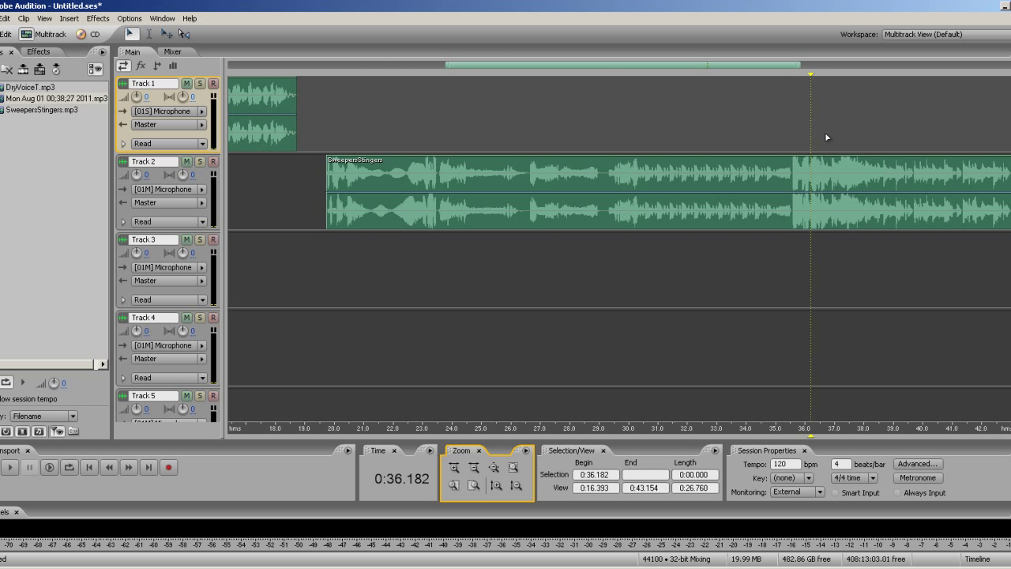
pyautogui.press('space')
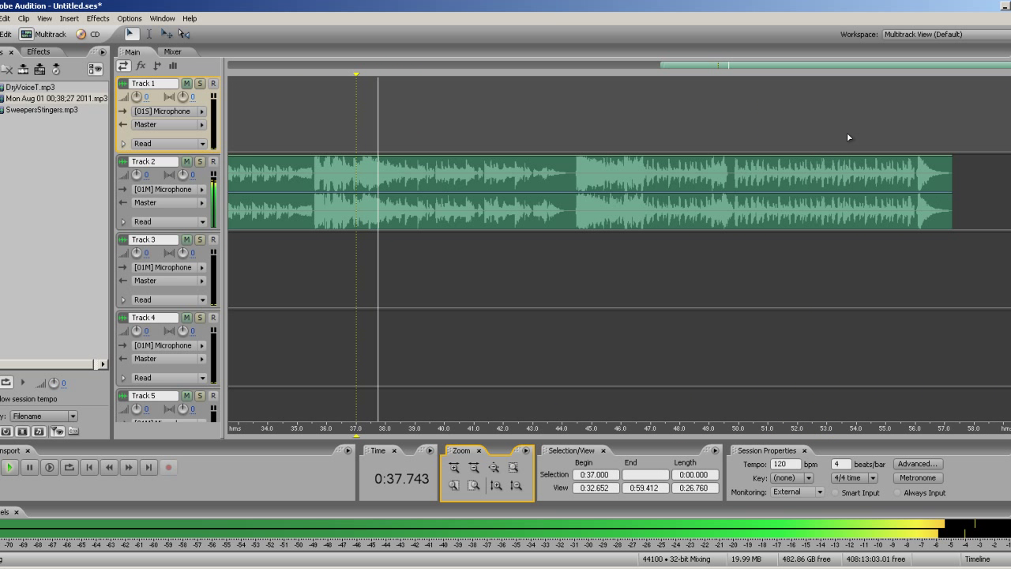
pyautogui.press('space')
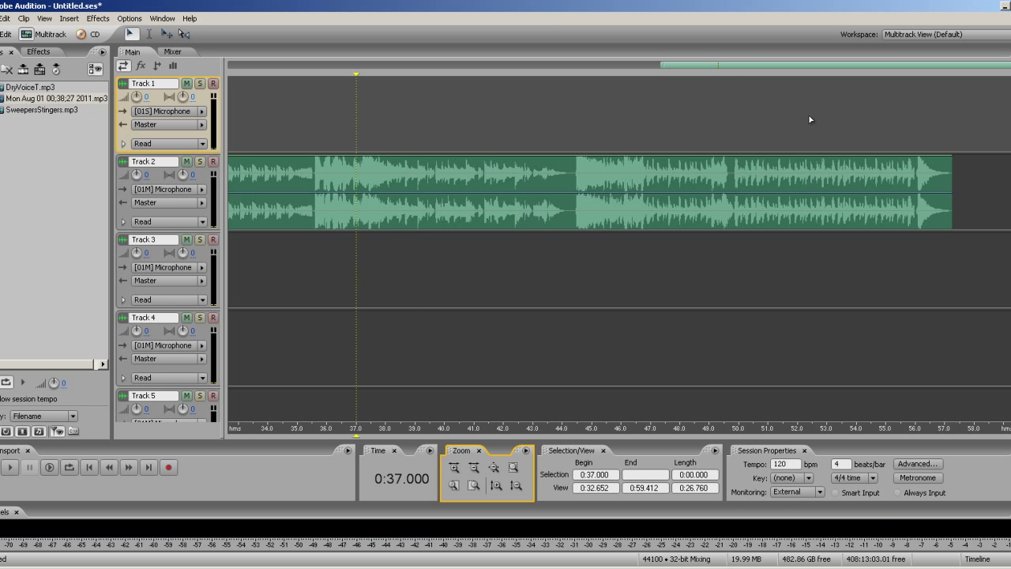
# Audition the SweepersStingers start from 19.5 seconds and place the playhead at about 20.7 seconds.
pyautogui.moveTo(763, 130); pyautogui.dragTo(229, 130)
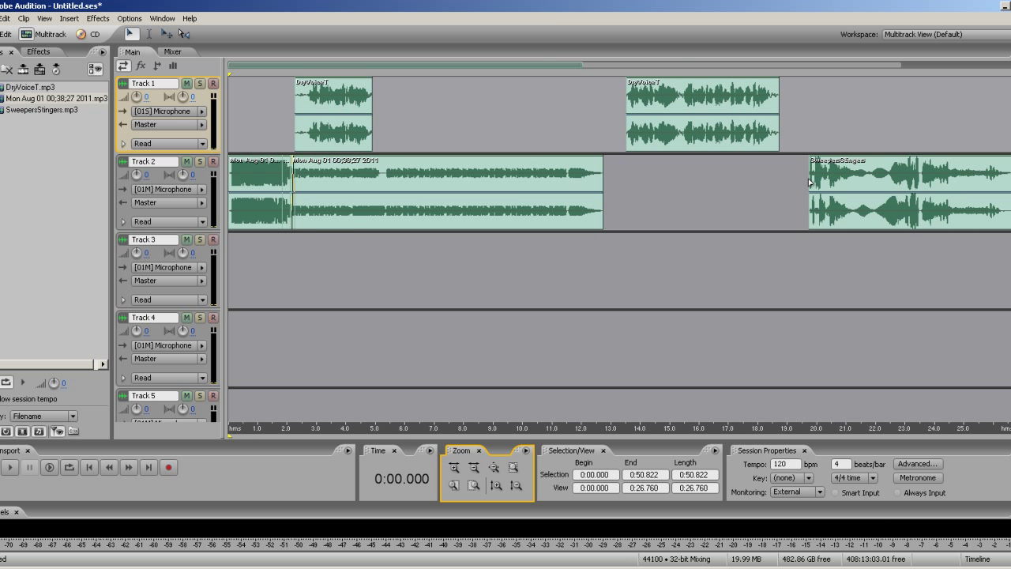
pyautogui.click(803, 124)
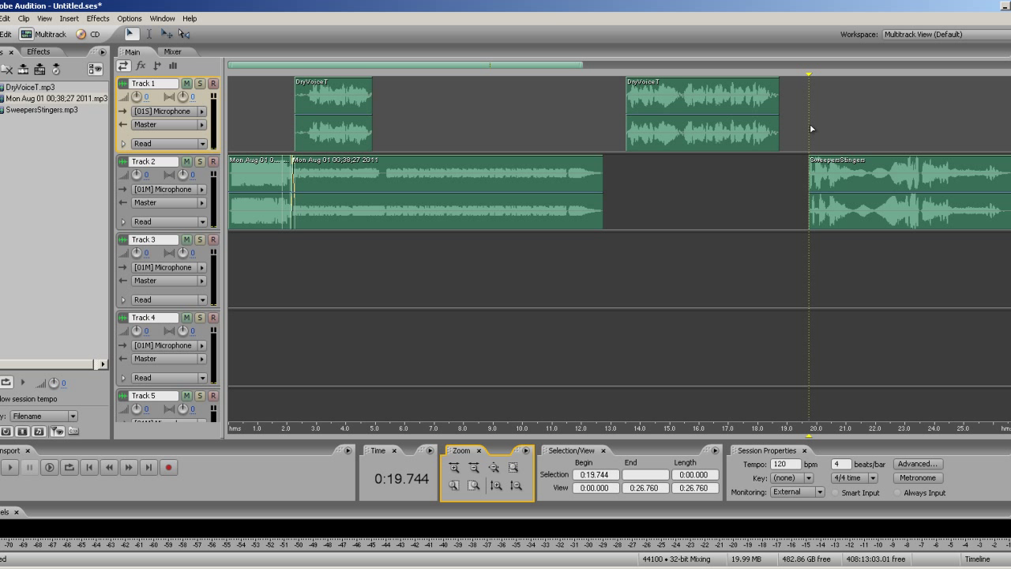
pyautogui.press('space')
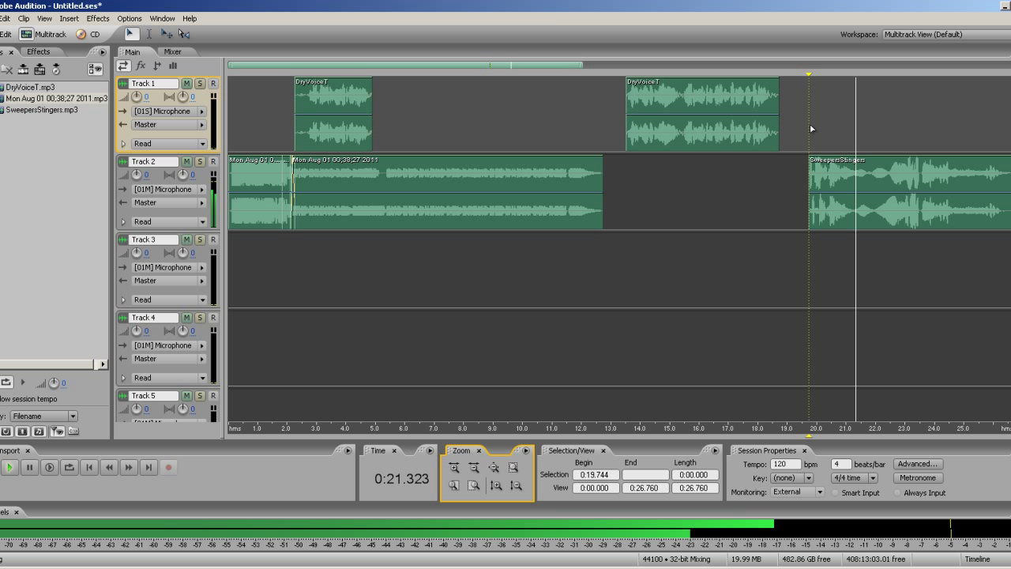
pyautogui.press('space')
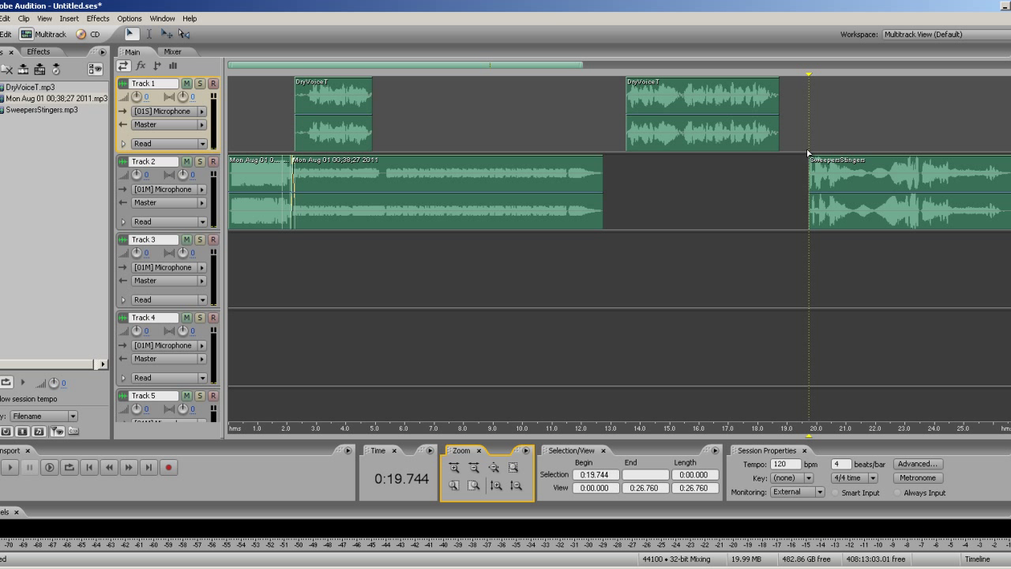
pyautogui.click(837, 148)
# Split SweepersStingers at the playhead and preview the split stinger from 19.2 seconds.
pyautogui.rightClick(847, 173)
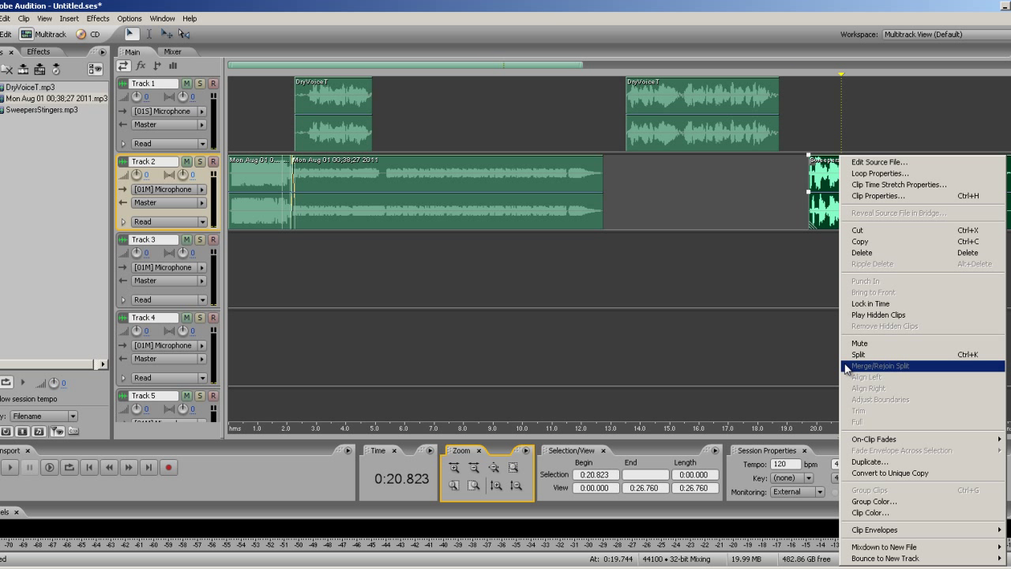
pyautogui.click(877, 369)
pyautogui.moveTo(829, 218); pyautogui.dragTo(813, 219)
pyautogui.click(802, 248)
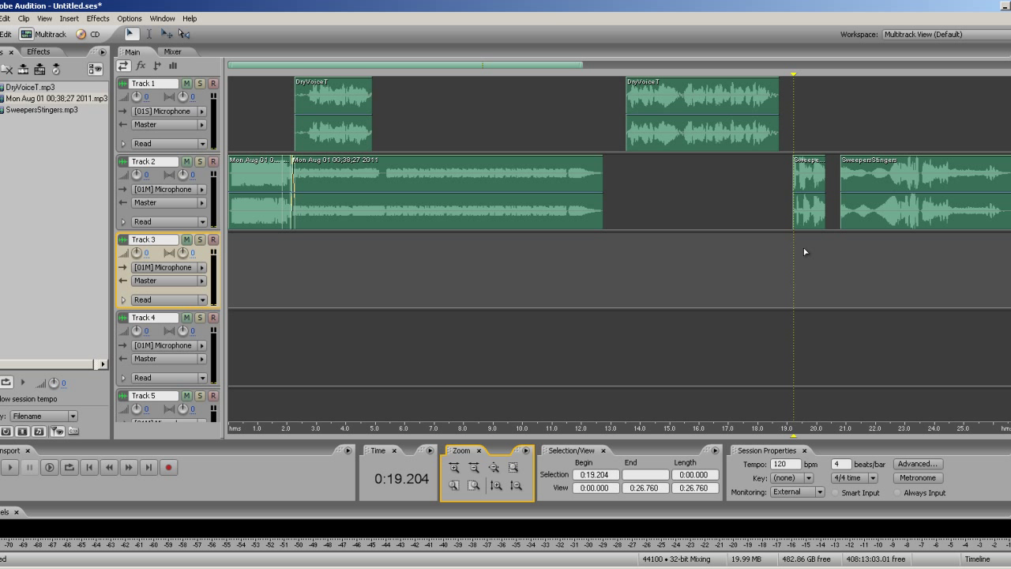
pyautogui.press('space')
pyautogui.press('space')
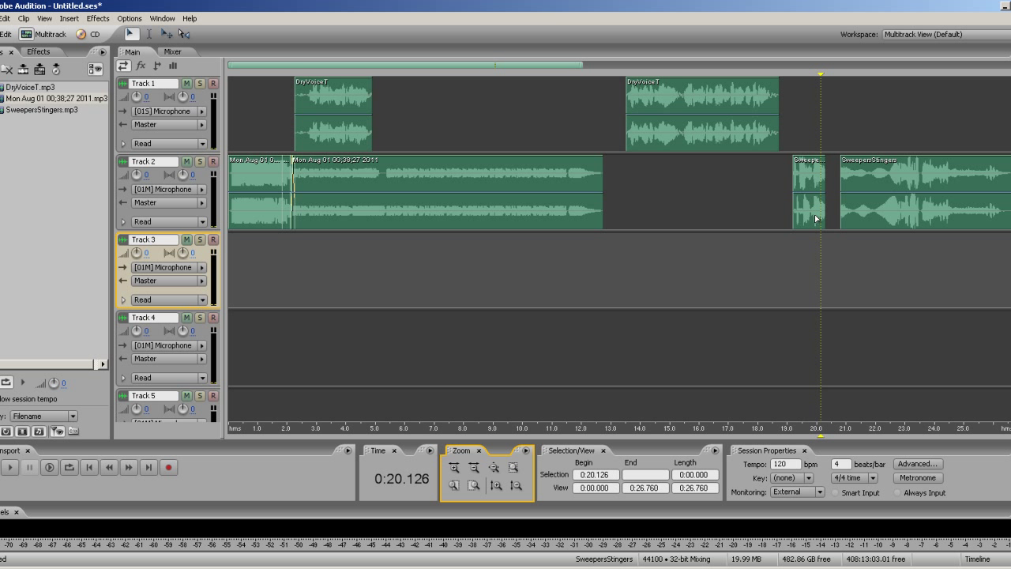
# Split the short stinger piece again and move it onto Track 3 near 16 seconds.
pyautogui.rightClick(820, 214)
pyautogui.click(827, 287)
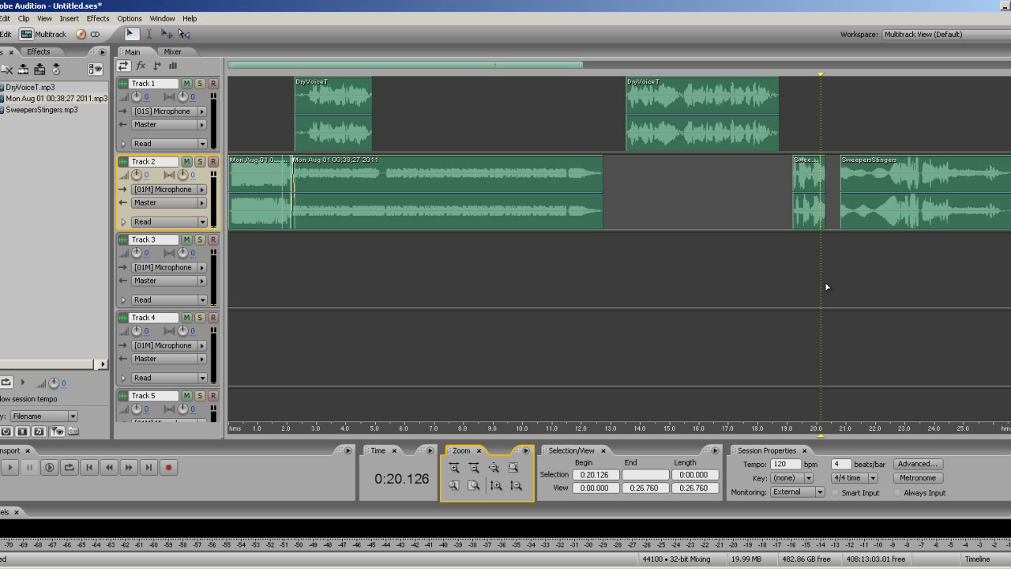
pyautogui.moveTo(801, 216); pyautogui.dragTo(736, 254)
pyautogui.click(824, 225)
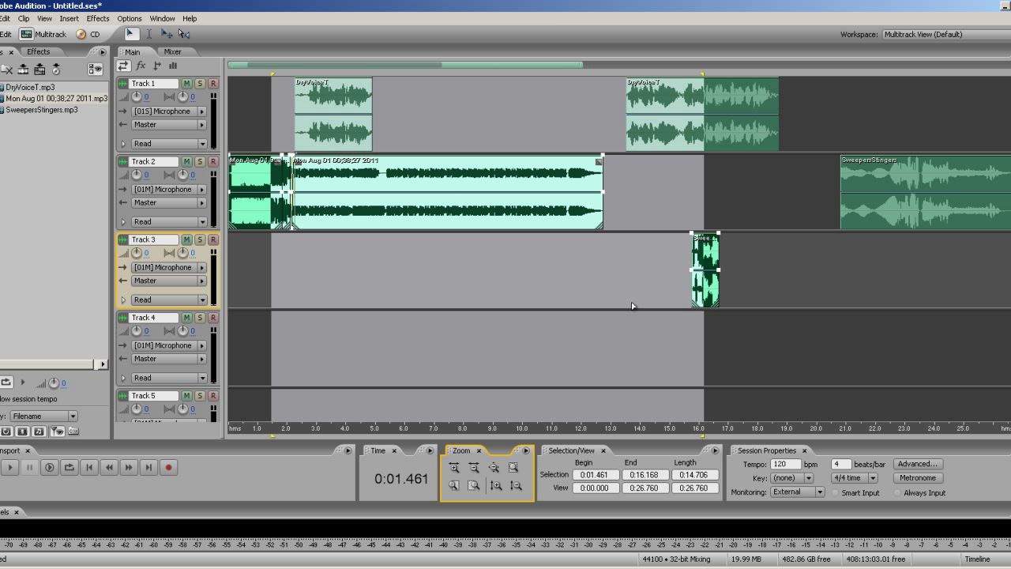
pyautogui.moveTo(699, 237)
pyautogui.mouseDown()
pyautogui.moveTo(401, 237)
pyautogui.moveTo(295, 250)
pyautogui.mouseUp()
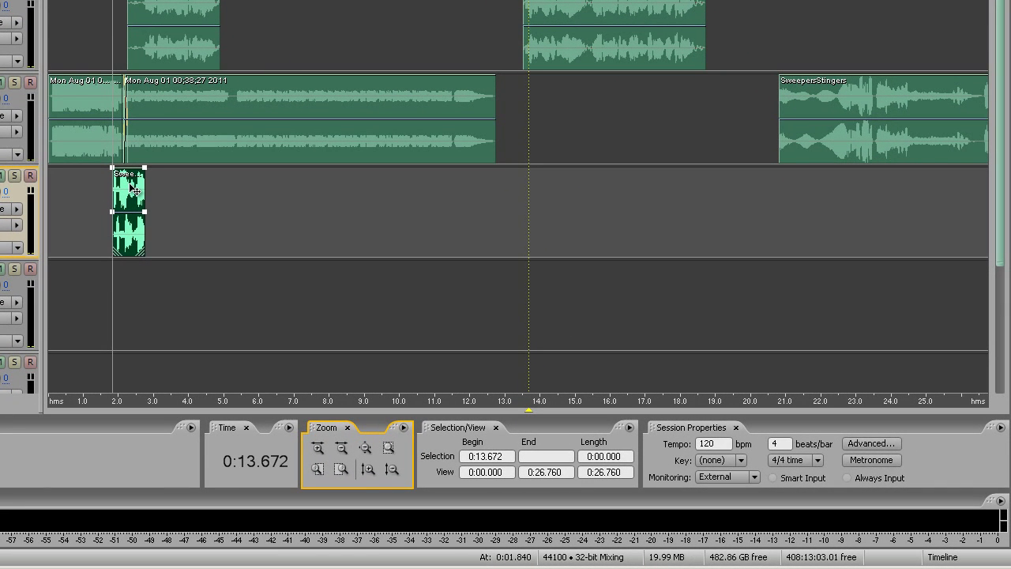
pyautogui.moveTo(134, 190); pyautogui.dragTo(132, 187)
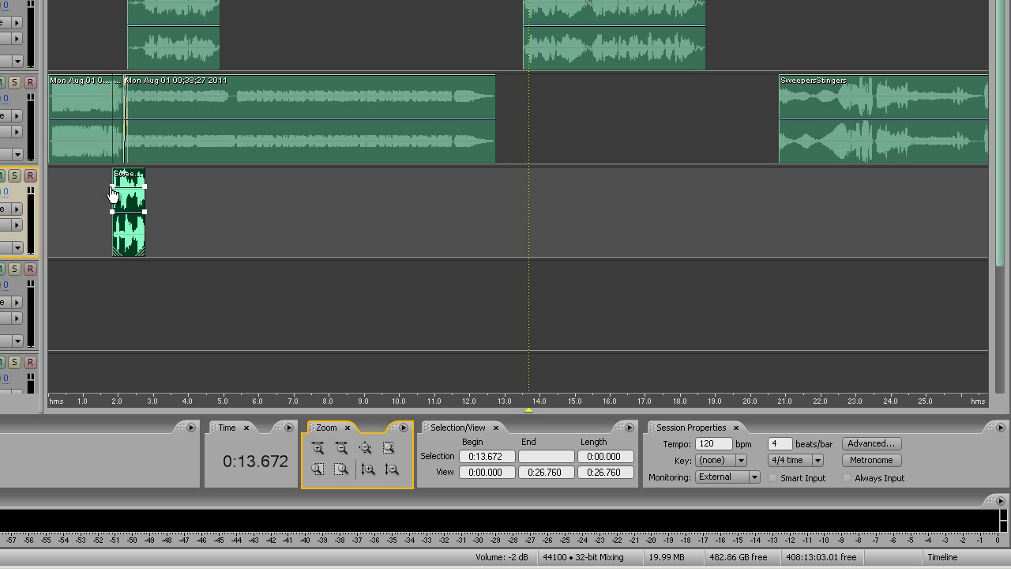
pyautogui.click(54, 23)
pyautogui.press('space')
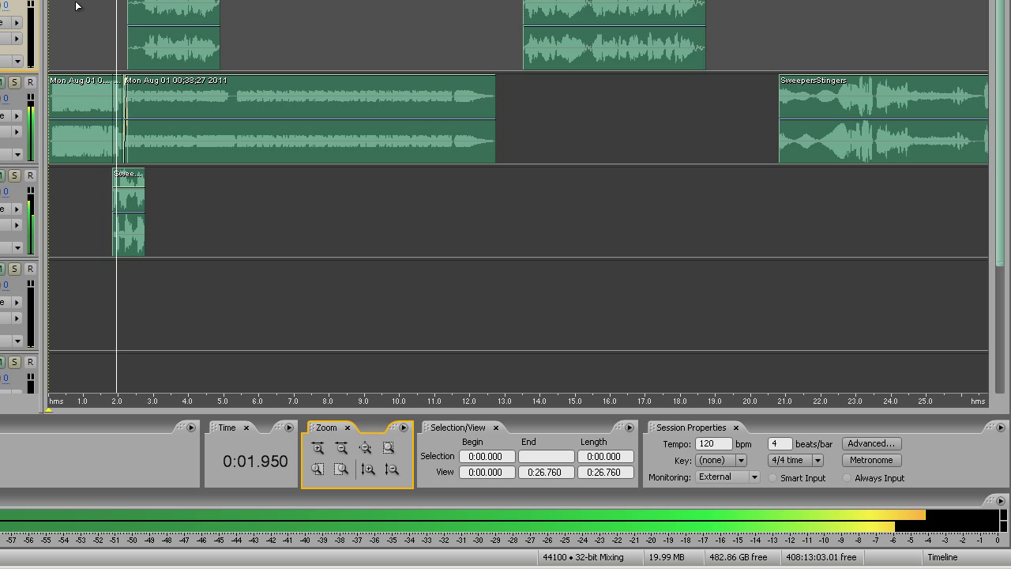
pyautogui.press('space')
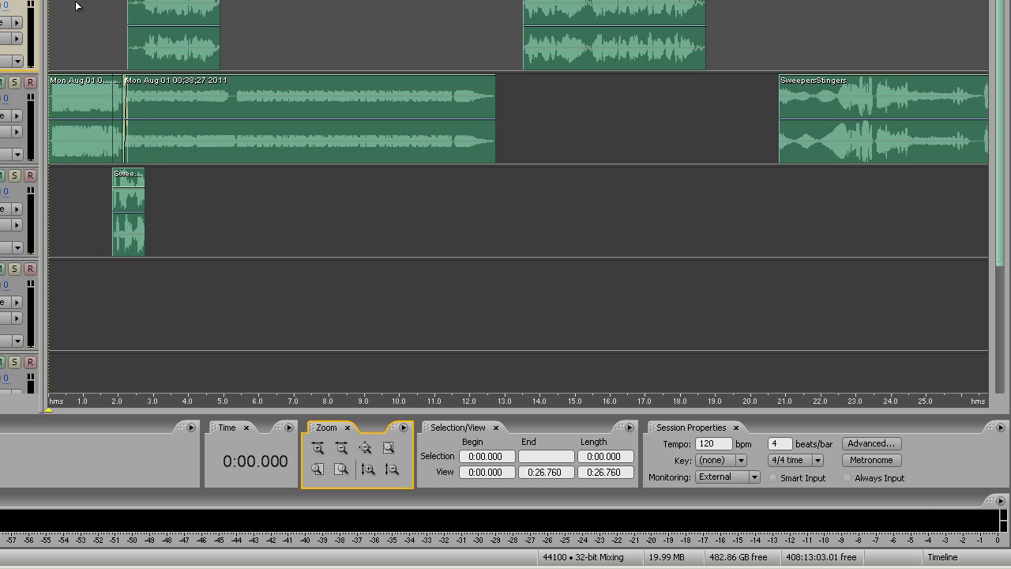
pyautogui.click(111, 191)
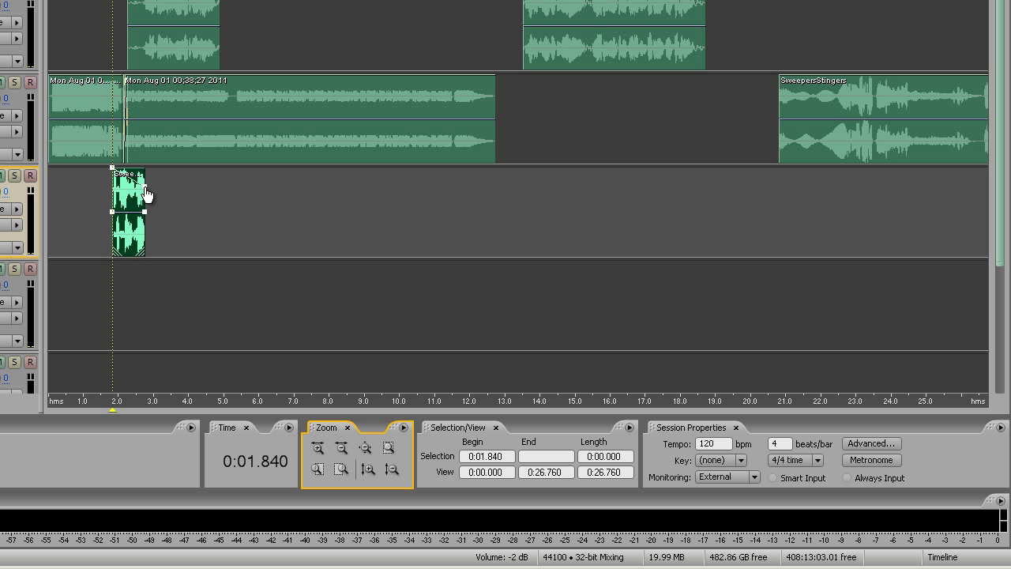
pyautogui.click(97, 39)
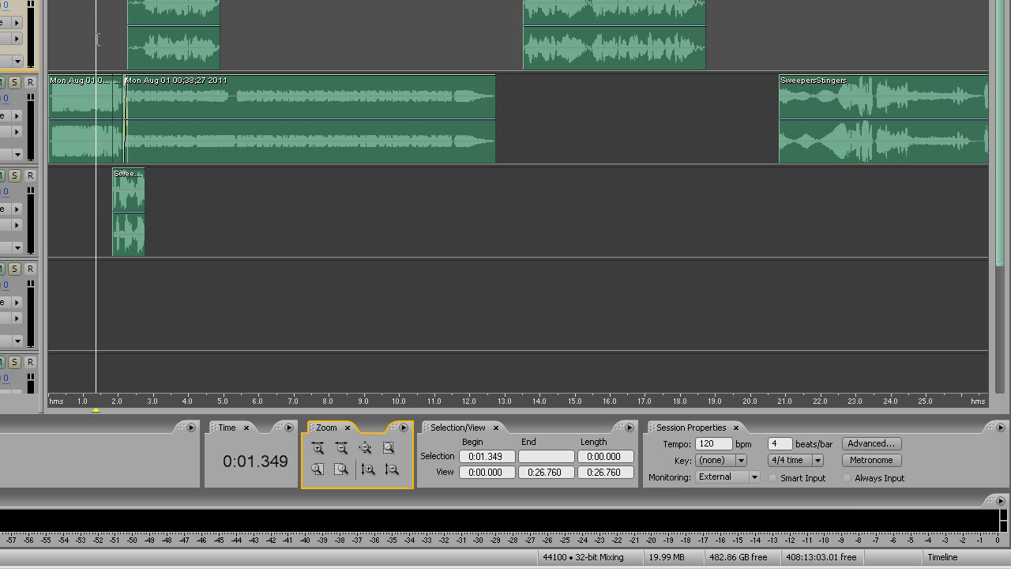
pyautogui.press('space')
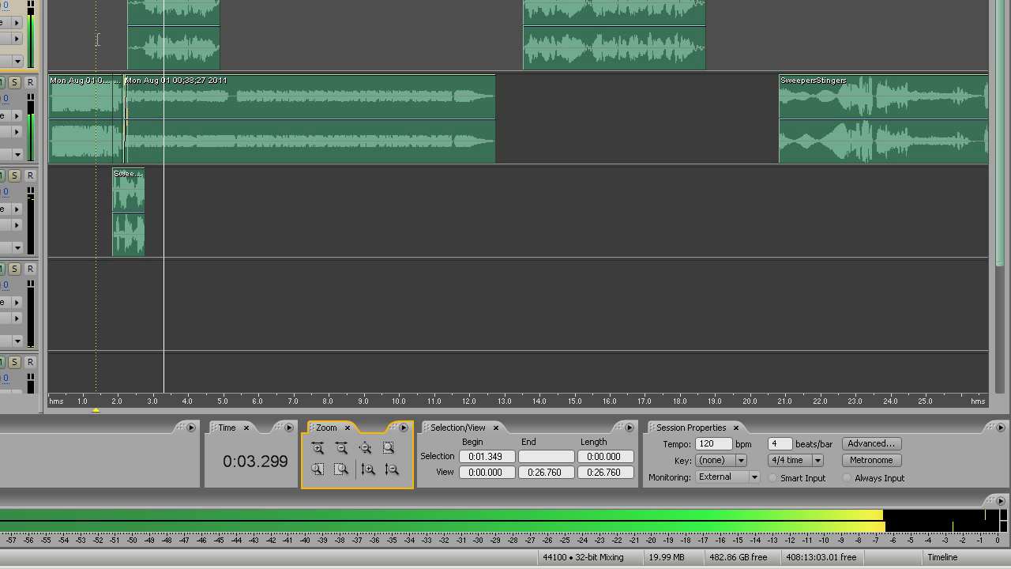
pyautogui.press('space')
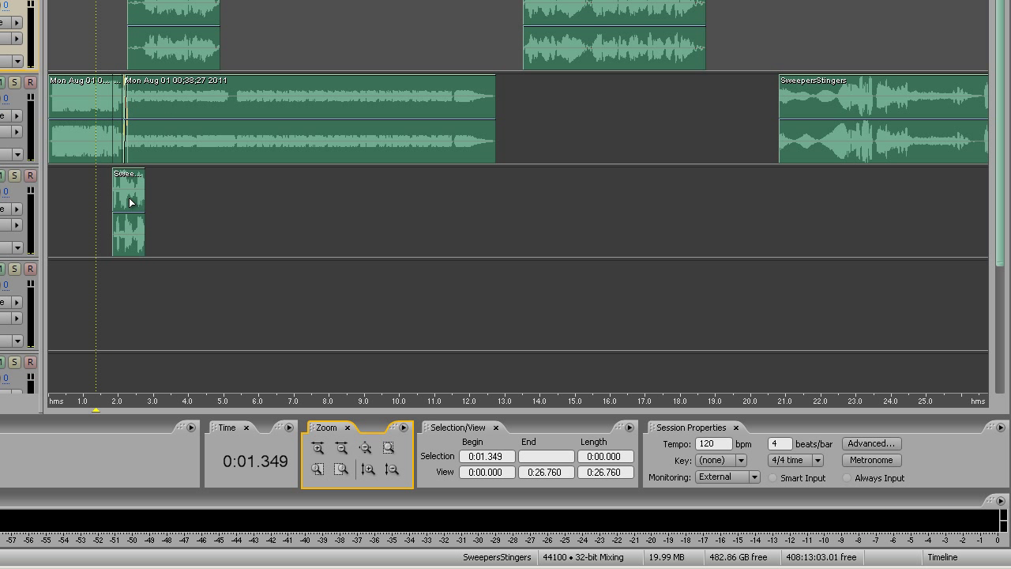
# Boost the SweepersStingers source file's opening with Amplify's +6dB Boost preset and preview it.
pyautogui.rightClick(131, 203)
pyautogui.click(142, 82)
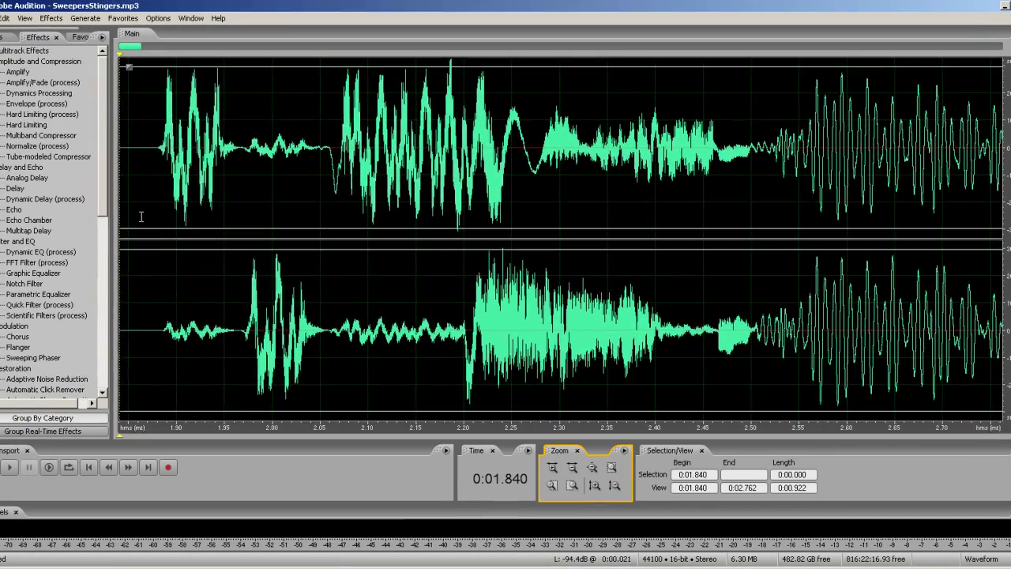
pyautogui.moveTo(140, 217); pyautogui.dragTo(357, 213)
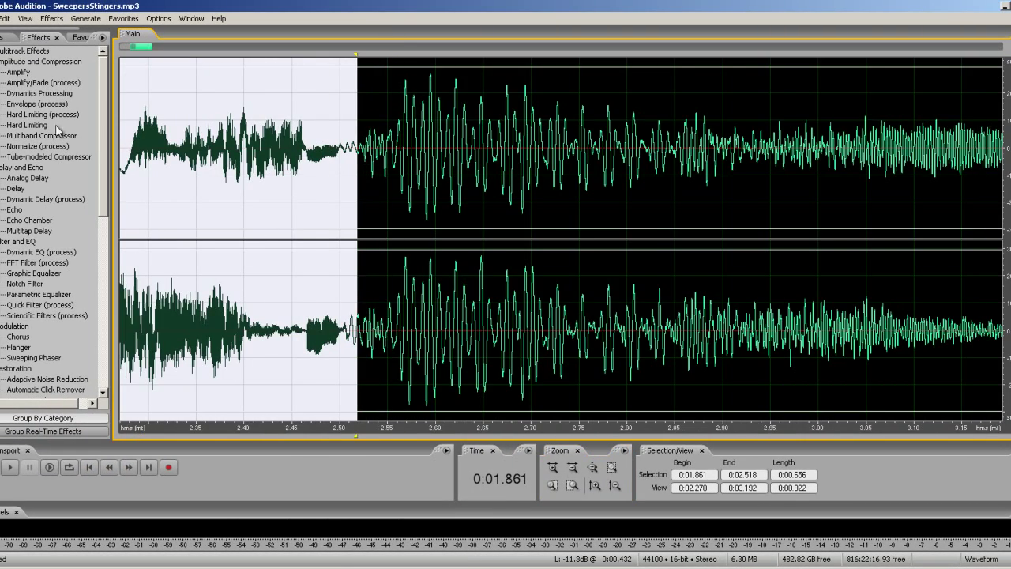
pyautogui.doubleClick(17, 72)
pyautogui.click(474, 241)
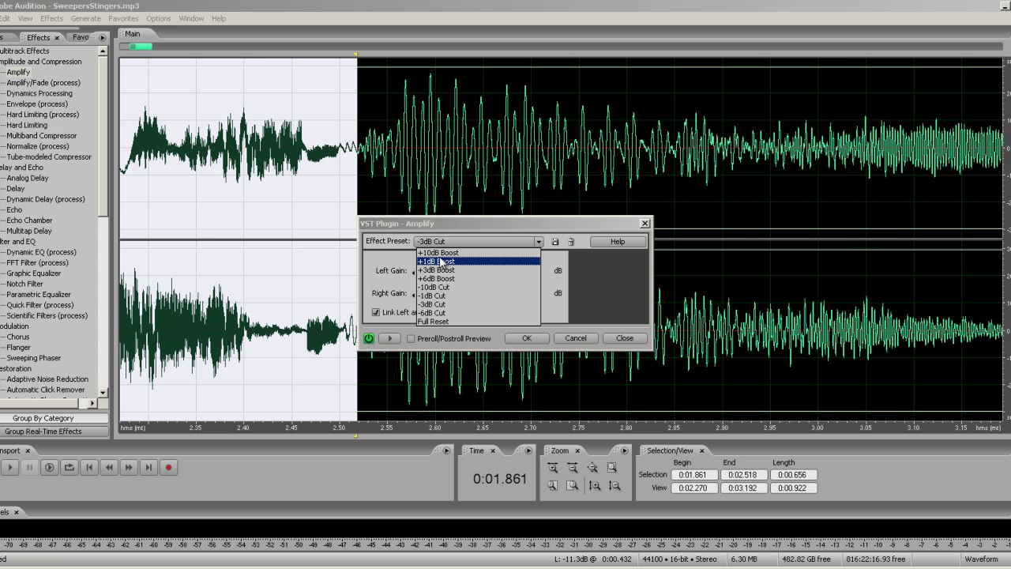
pyautogui.click(439, 279)
pyautogui.click(527, 337)
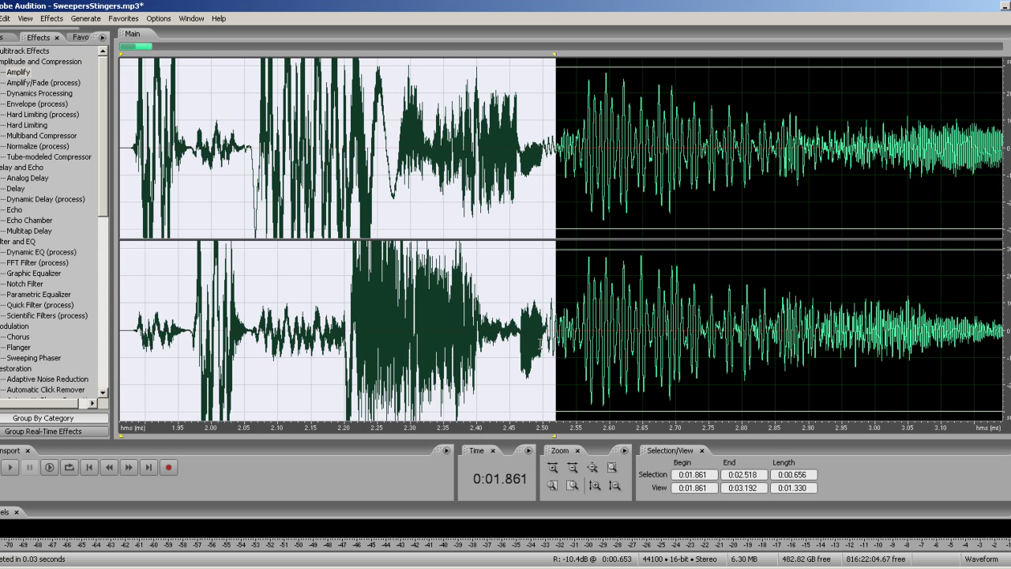
pyautogui.press('space')
pyautogui.click(25, 18)
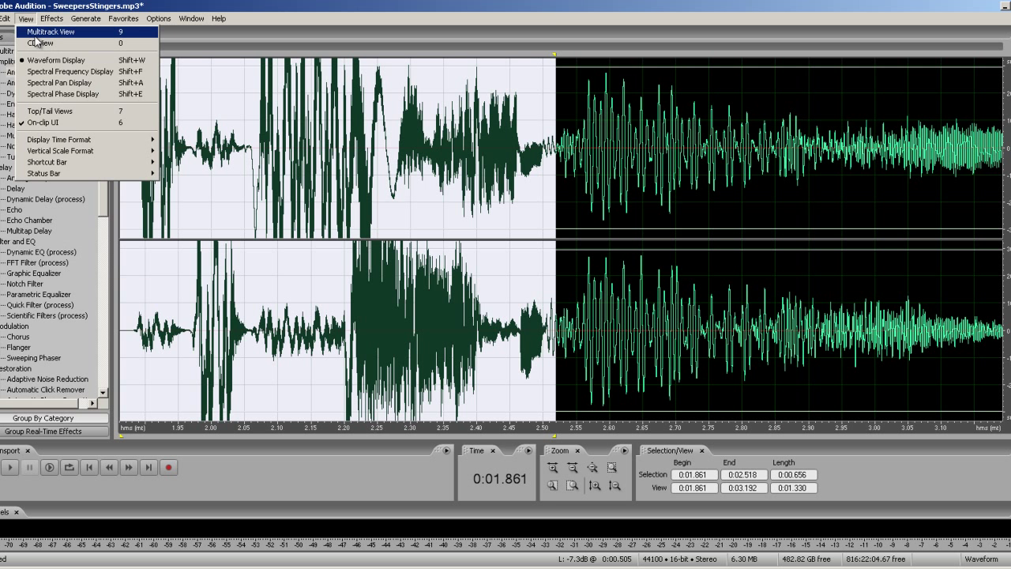
# Back in Multitrack View, nudge the Track 3 stinger slightly later and preview from 1.2 seconds.
pyautogui.click(37, 32)
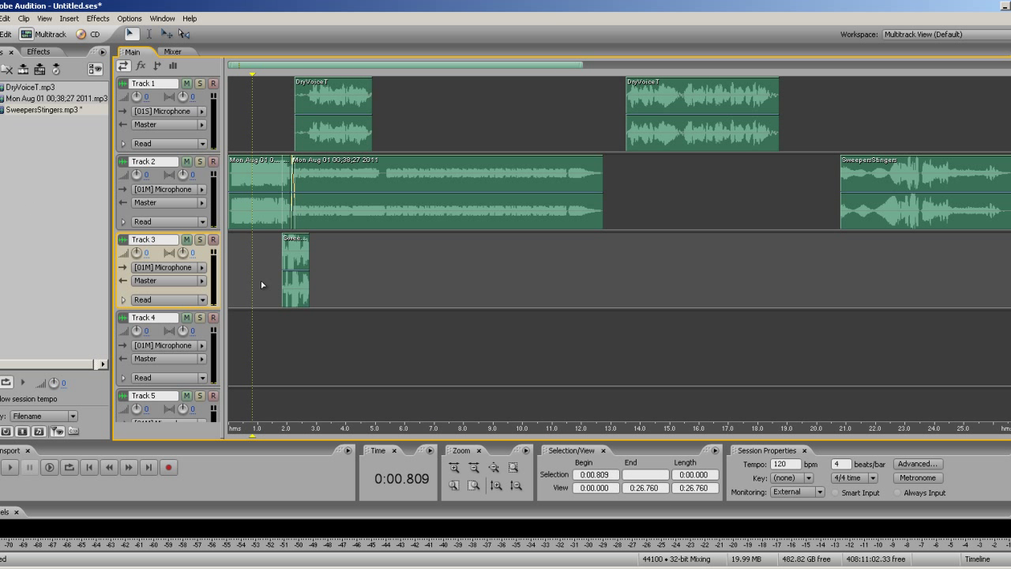
pyautogui.press('space')
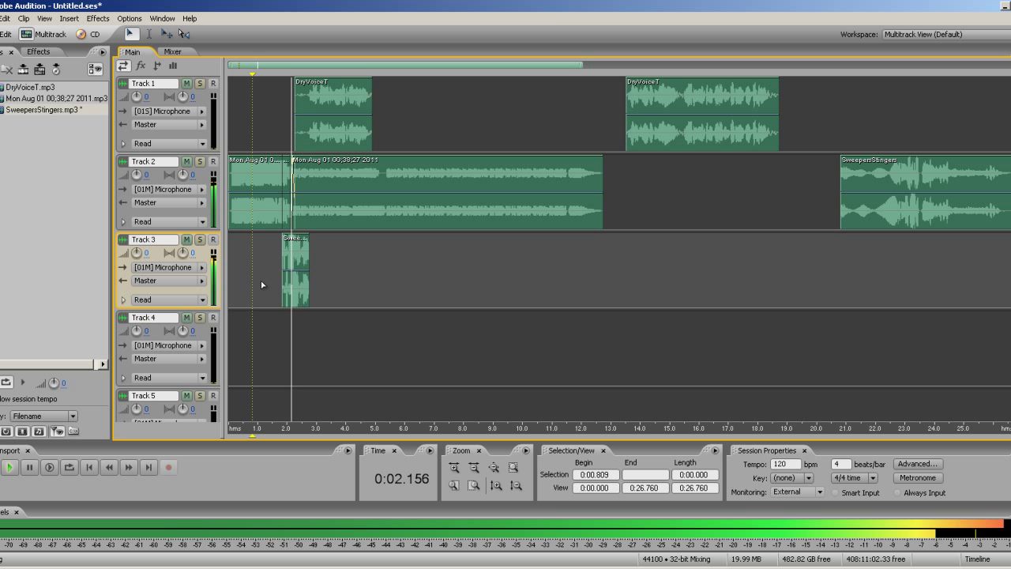
pyautogui.press('space')
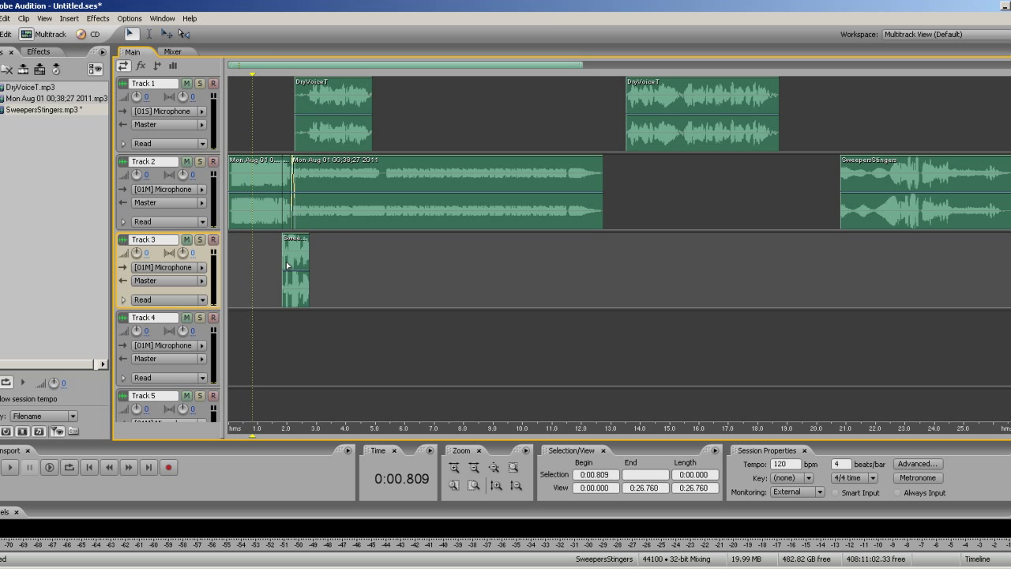
pyautogui.click(293, 268)
pyautogui.moveTo(292, 268); pyautogui.dragTo(296, 267)
pyautogui.click(264, 244)
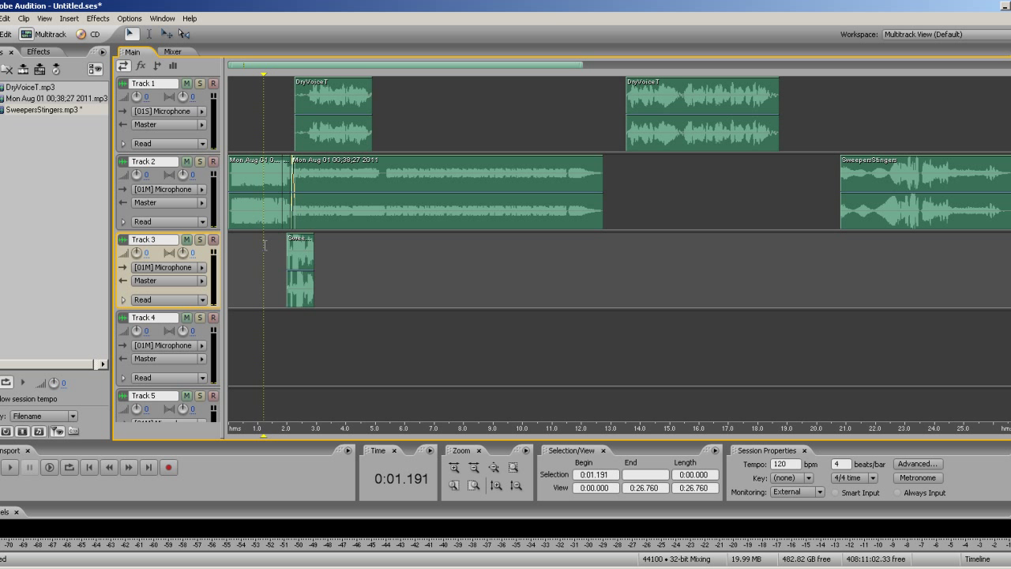
pyautogui.press('space')
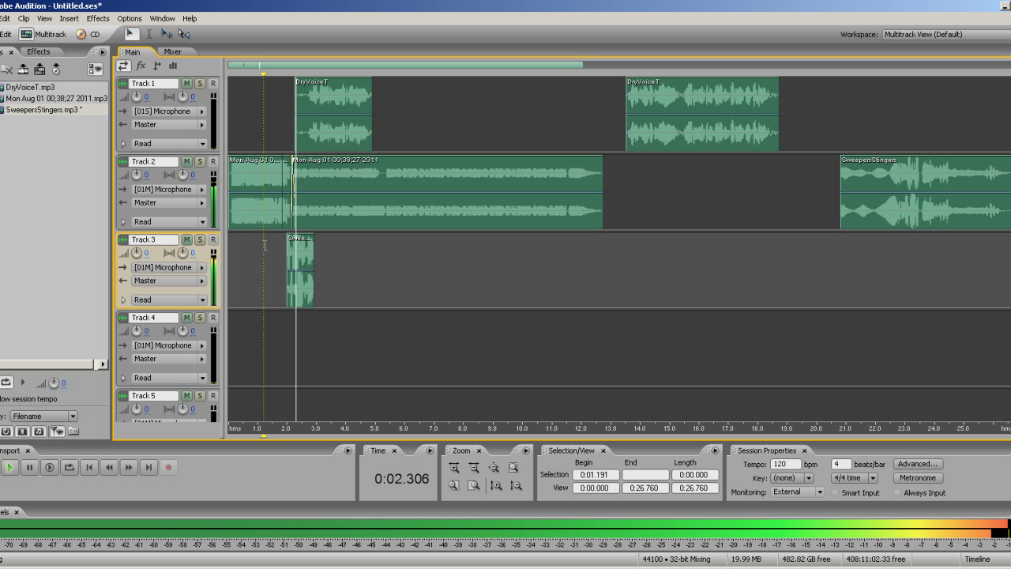
pyautogui.press('space')
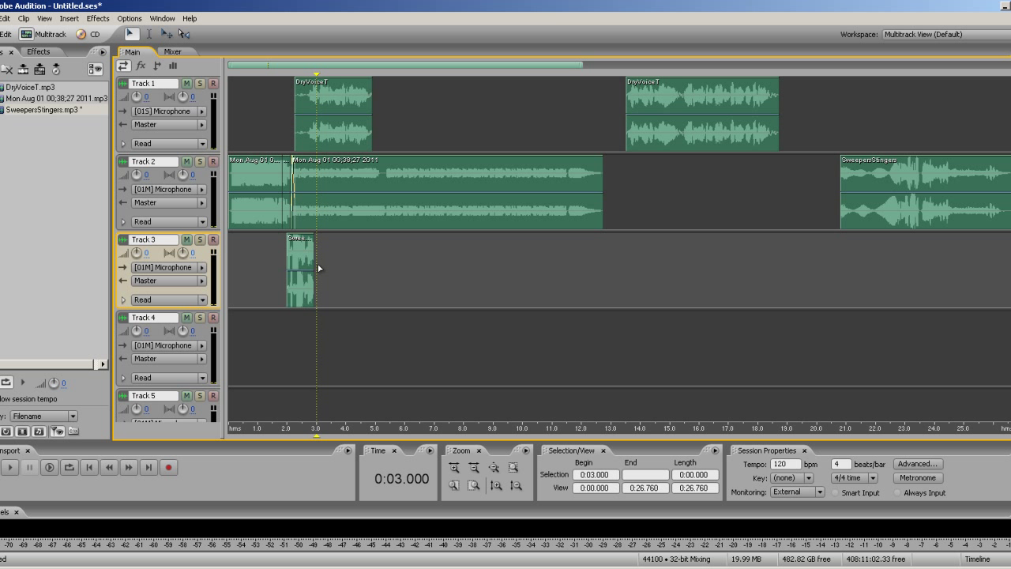
# Nudge the stinger later again, then move the second DryVoiceT clip to about 5.3 seconds.
pyautogui.click(307, 261)
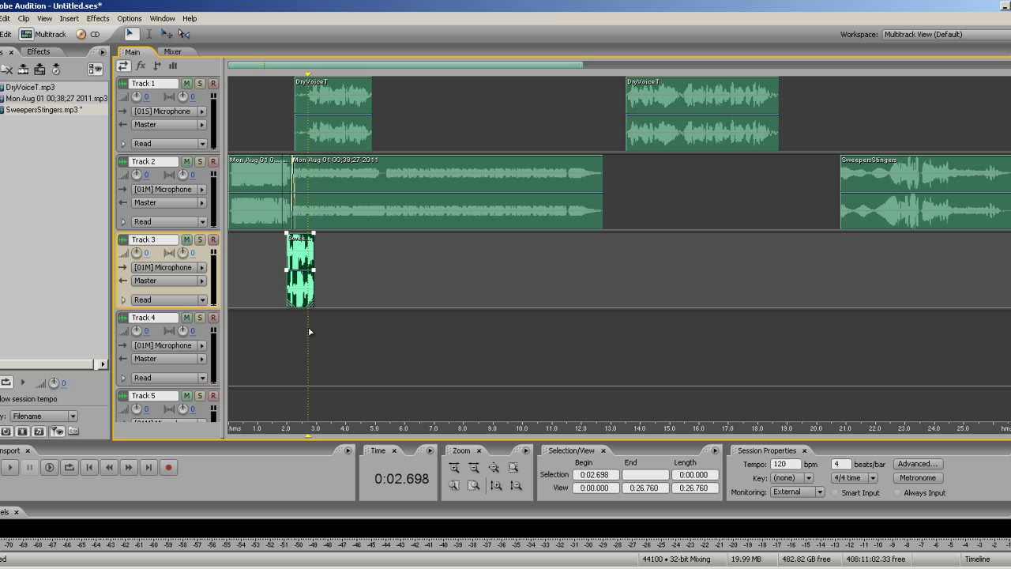
pyautogui.press('space')
pyautogui.press('space')
pyautogui.moveTo(306, 282); pyautogui.dragTo(311, 283)
pyautogui.click(252, 265)
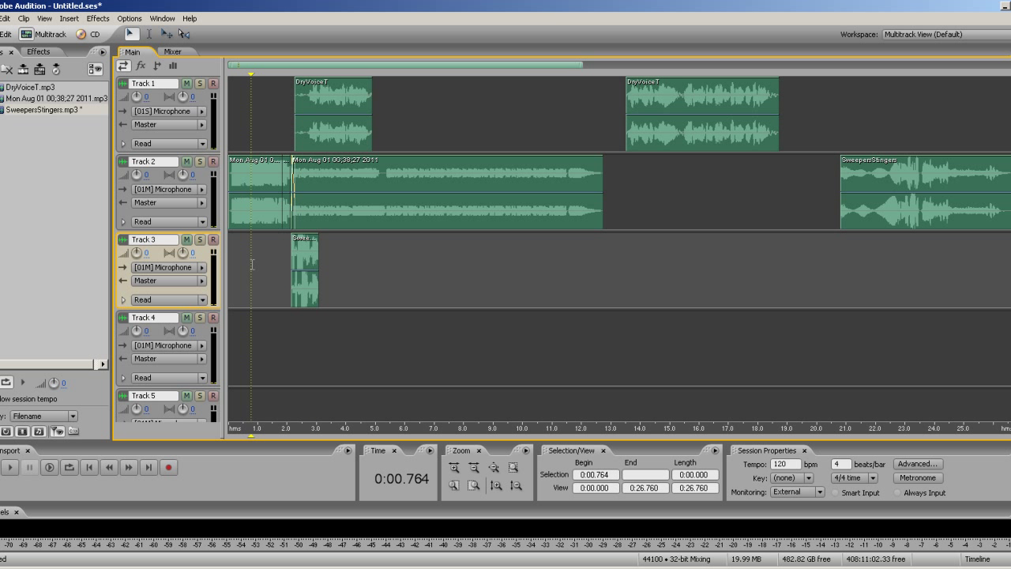
pyautogui.press('space')
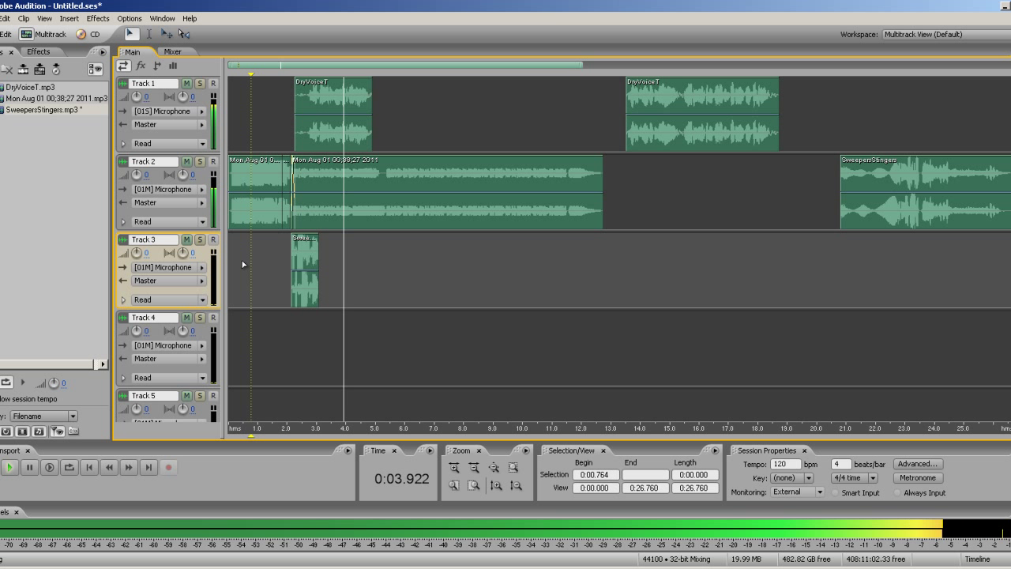
pyautogui.press('space')
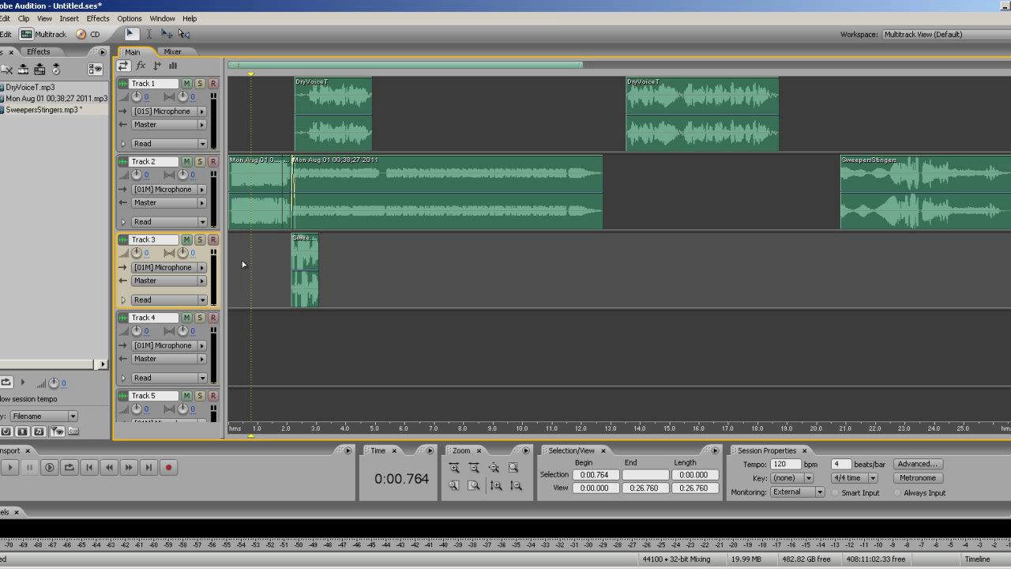
pyautogui.moveTo(691, 133); pyautogui.dragTo(452, 139)
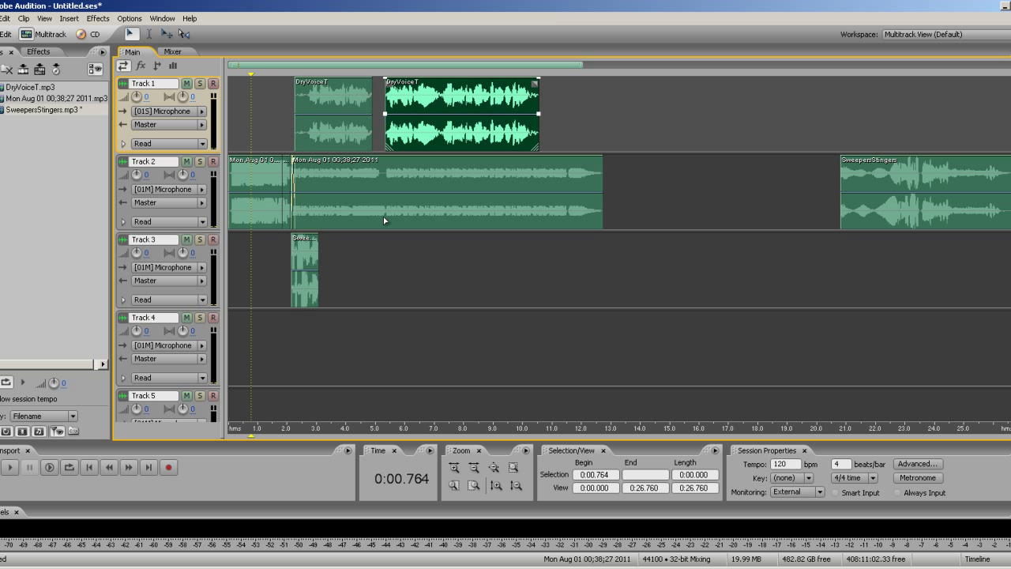
# Audition the SweepersStingers music from 23.5 and 26.6 seconds.
pyautogui.click(898, 244)
pyautogui.click(830, 267)
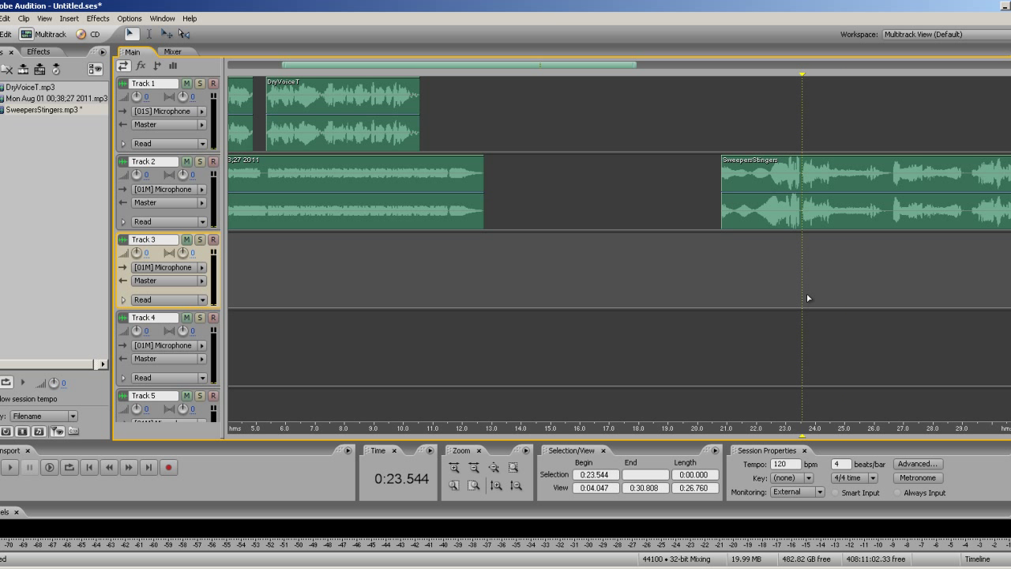
pyautogui.press('space')
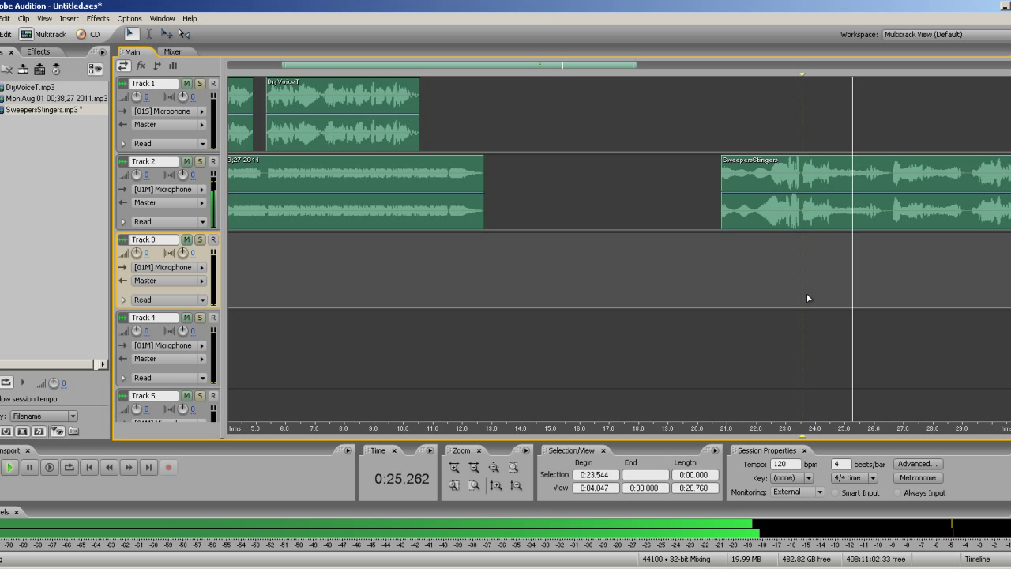
pyautogui.press('space')
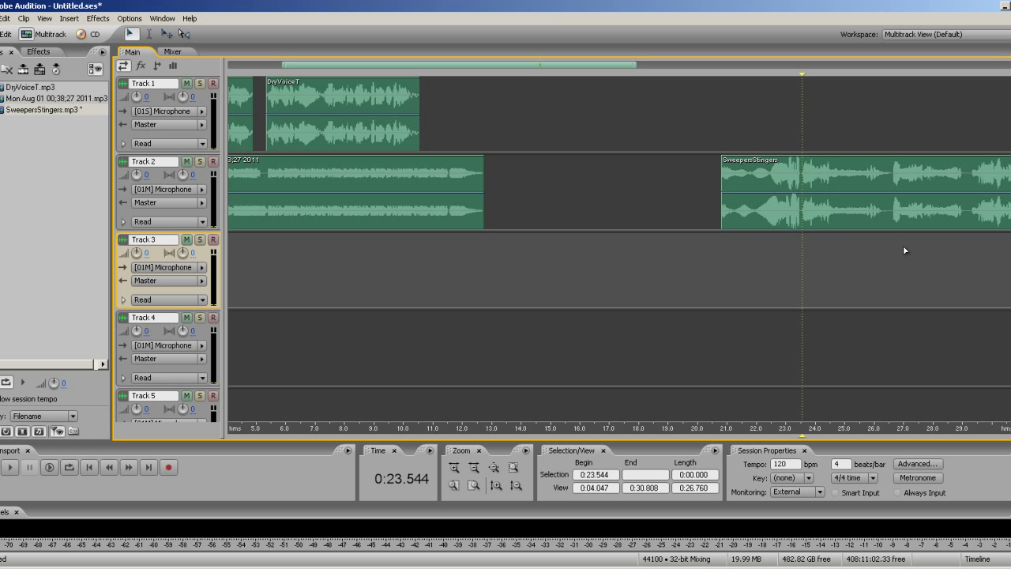
pyautogui.press('space')
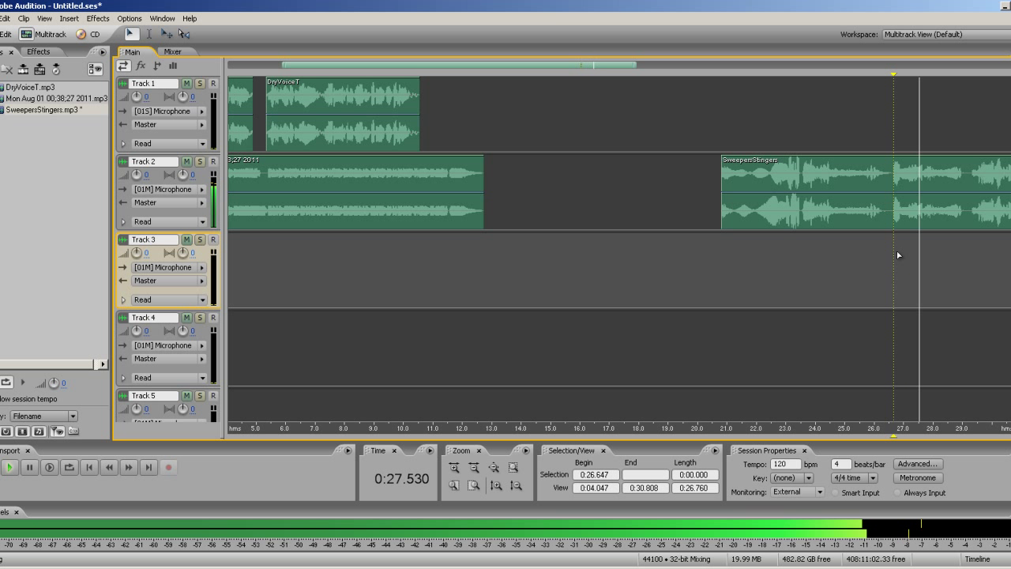
pyautogui.press('space')
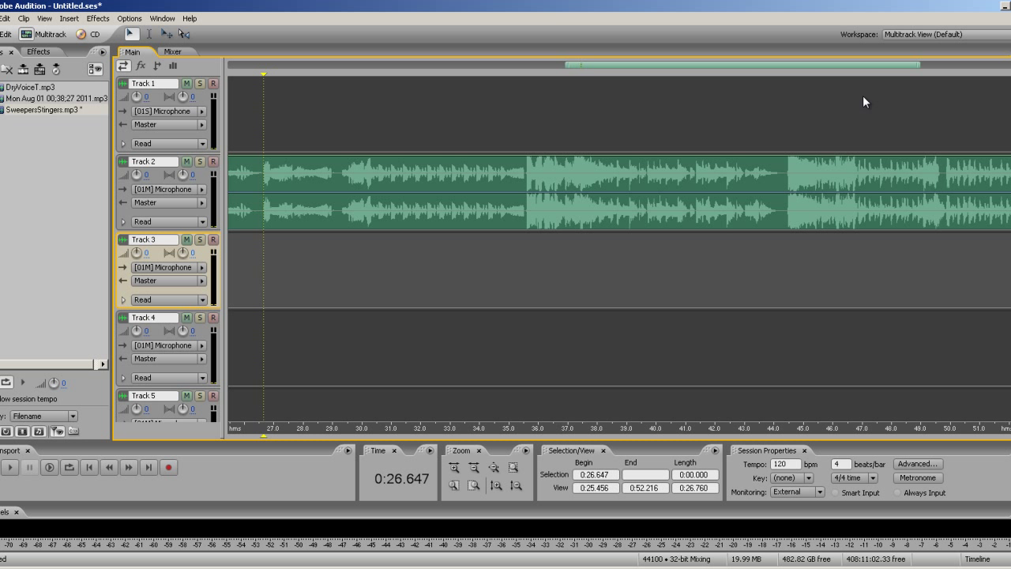
# Split the music clip at the playhead and silence the small piece before the stinger.
pyautogui.rightClick(297, 225)
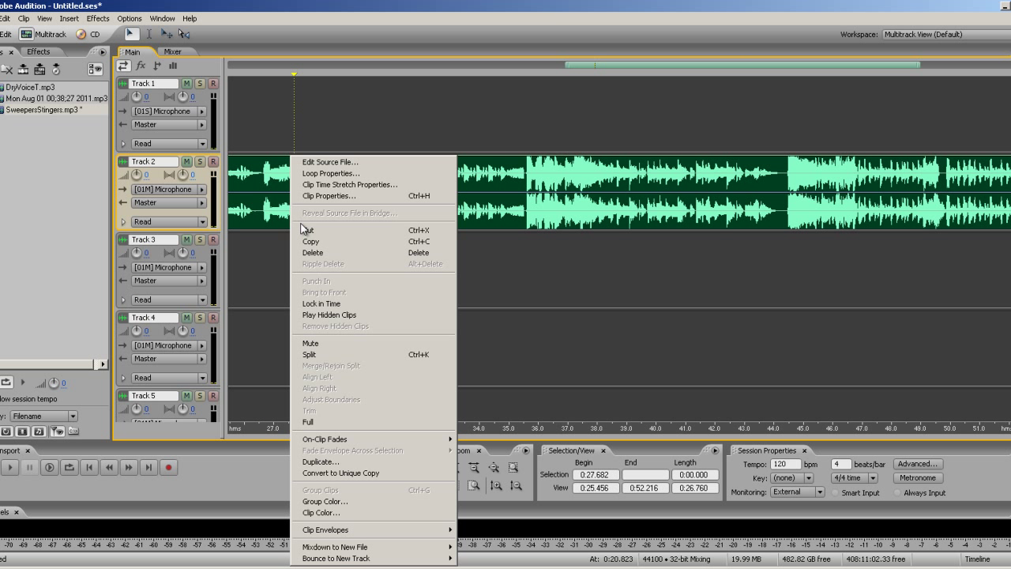
pyautogui.click(371, 355)
pyautogui.click(266, 256)
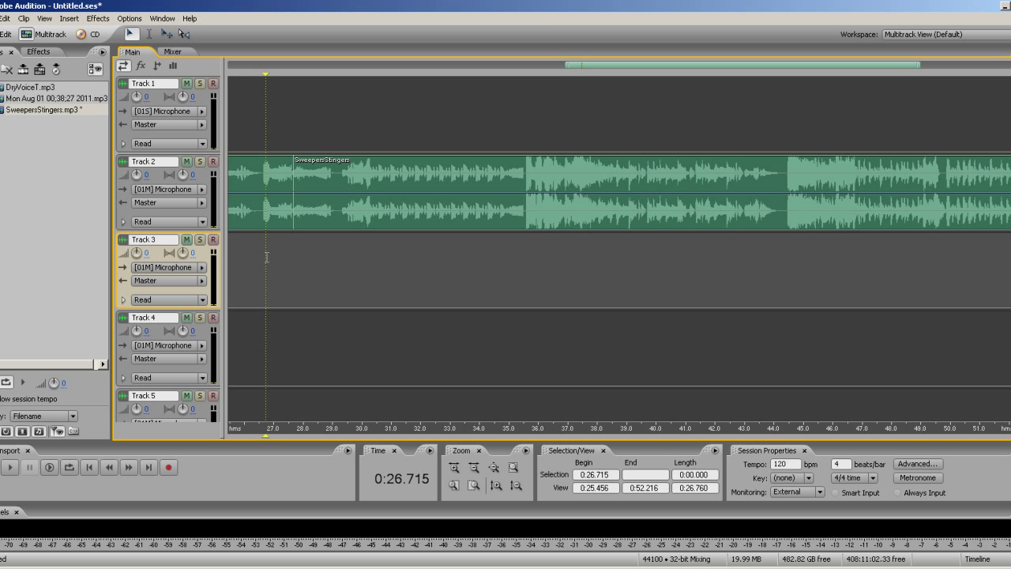
pyautogui.rightClick(265, 225)
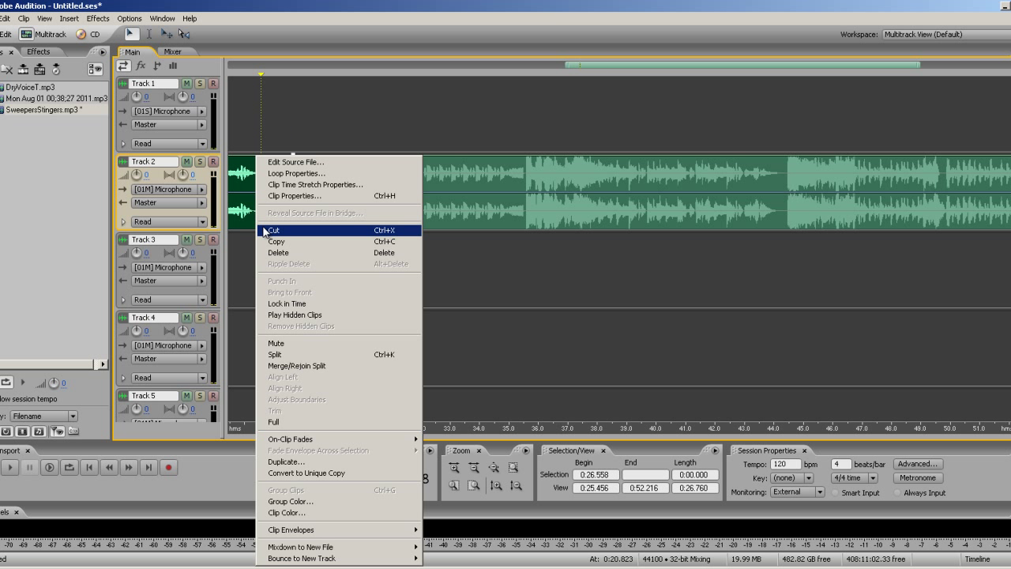
pyautogui.click(295, 350)
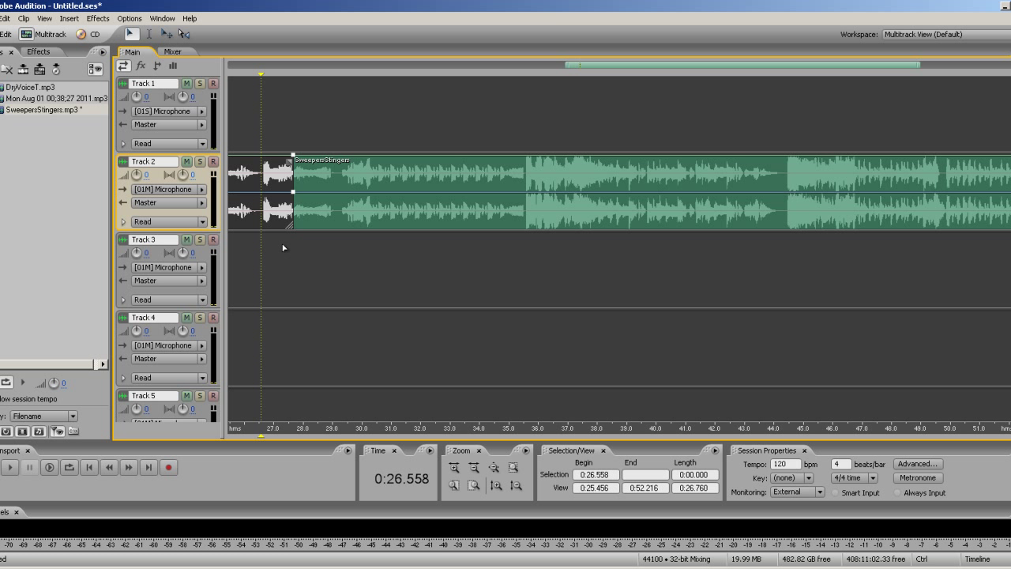
# Move the stinger piece down onto Track 3 after the first stinger, near 5 seconds.
pyautogui.rightClick(269, 215)
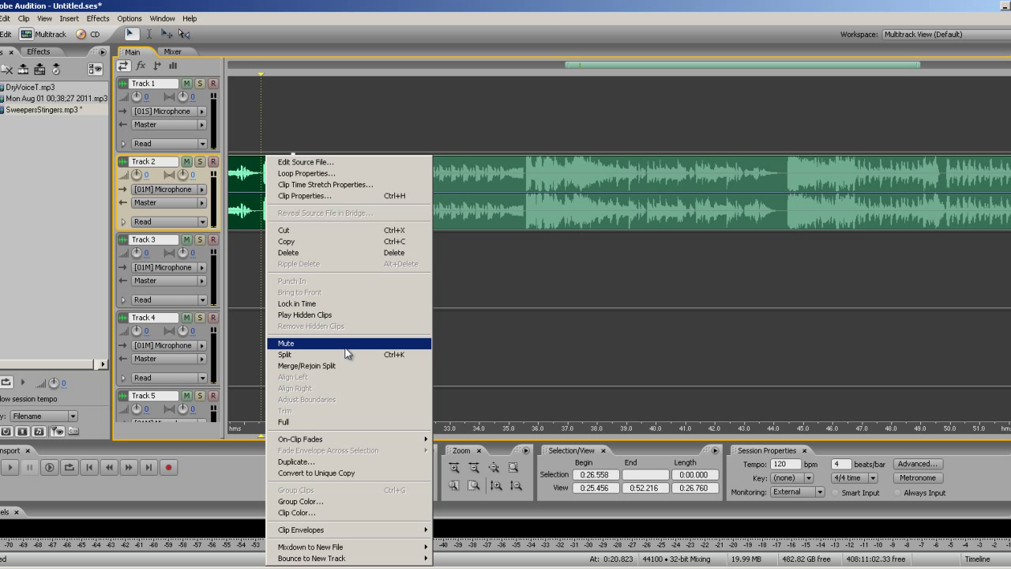
pyautogui.click(300, 353)
pyautogui.moveTo(279, 220)
pyautogui.mouseDown()
pyautogui.moveTo(90, 289)
pyautogui.moveTo(390, 273)
pyautogui.mouseUp()
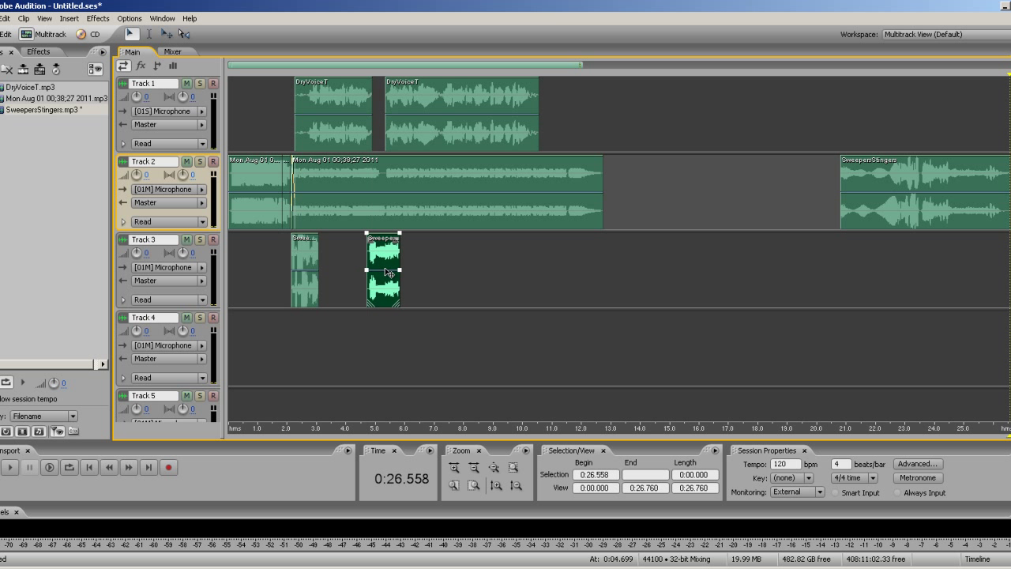
pyautogui.click(330, 258)
pyautogui.press('space')
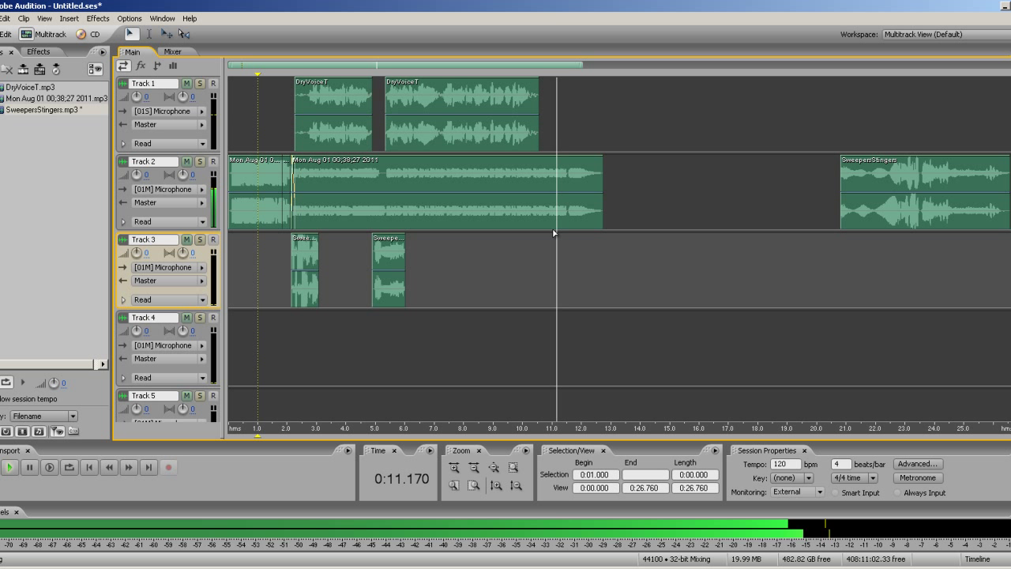
pyautogui.press('space')
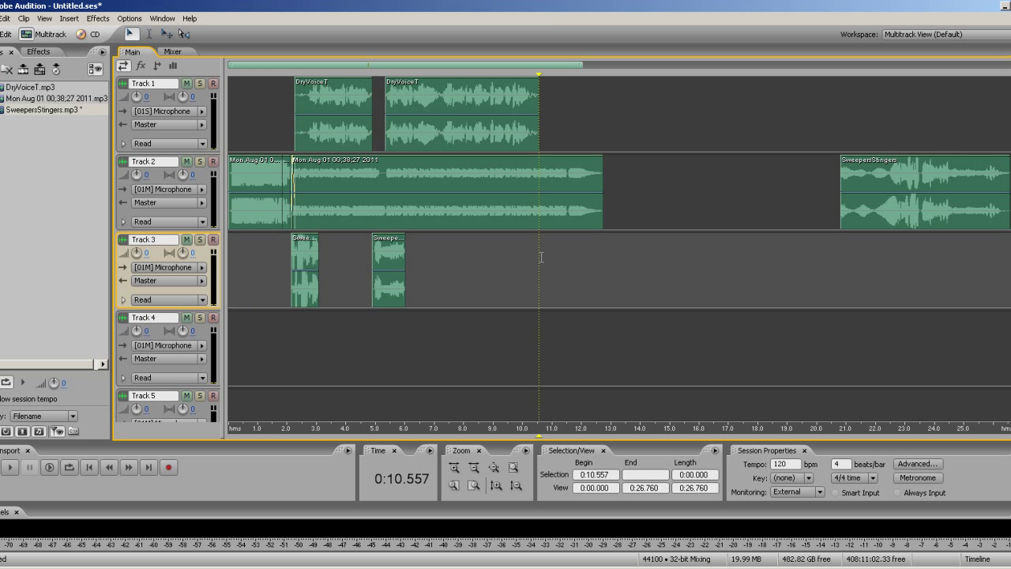
pyautogui.moveTo(671, 268); pyautogui.dragTo(1007, 276)
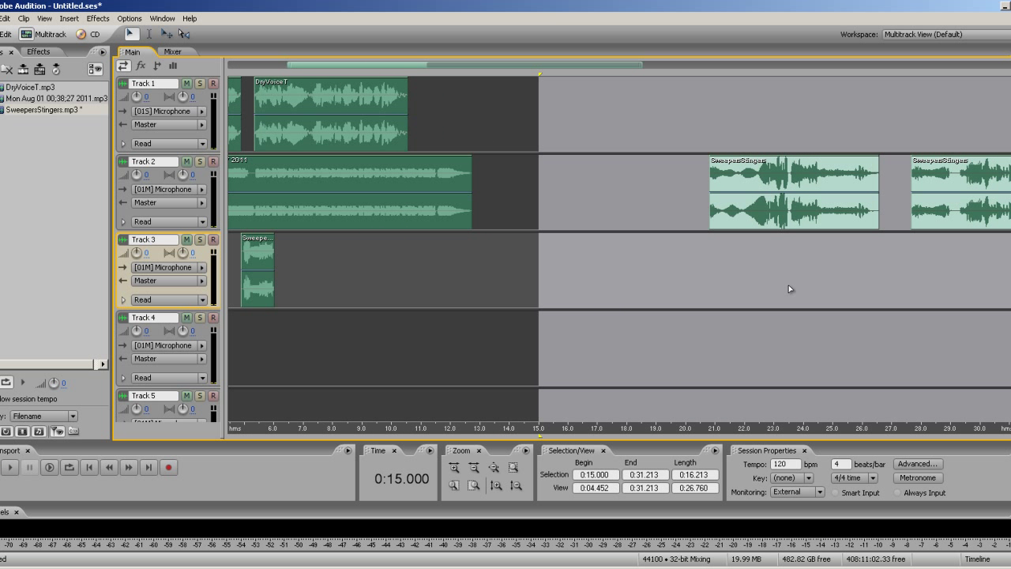
# Audition the sweepers music around 23.7 and 27.7 seconds to locate the stinger.
pyautogui.click(797, 279)
pyautogui.press('space')
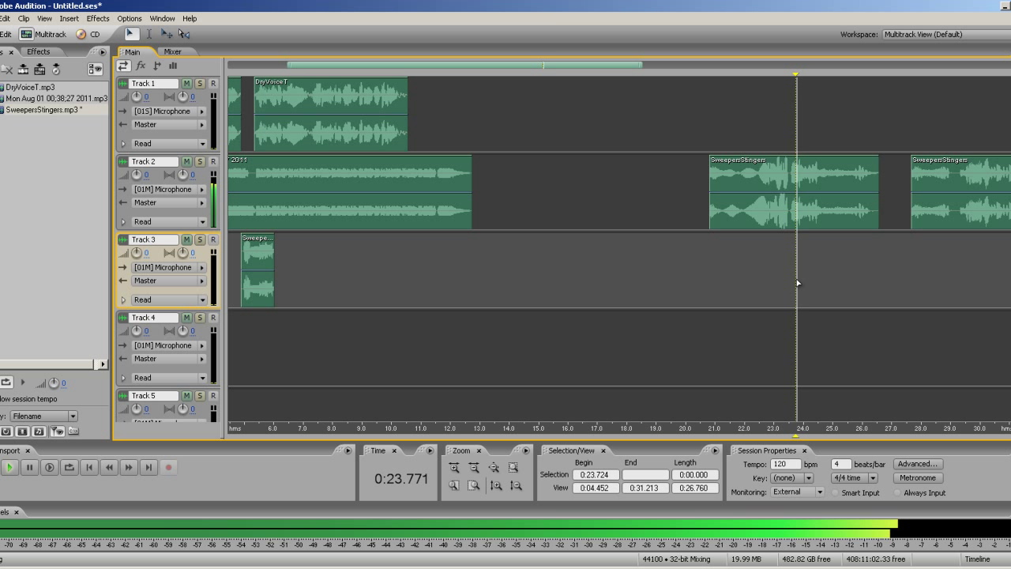
pyautogui.press('space')
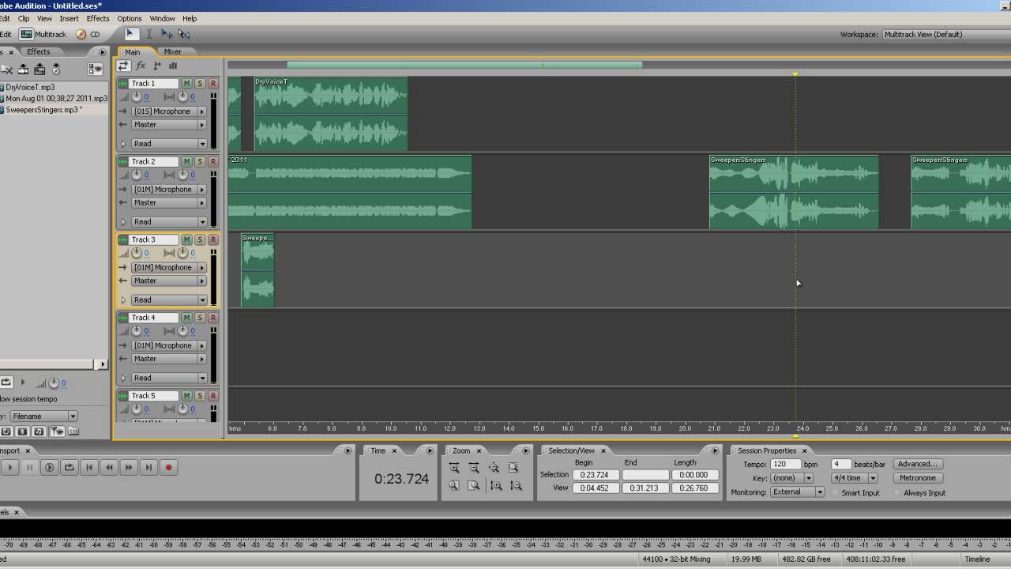
pyautogui.hotkey('ctrl', 'a')
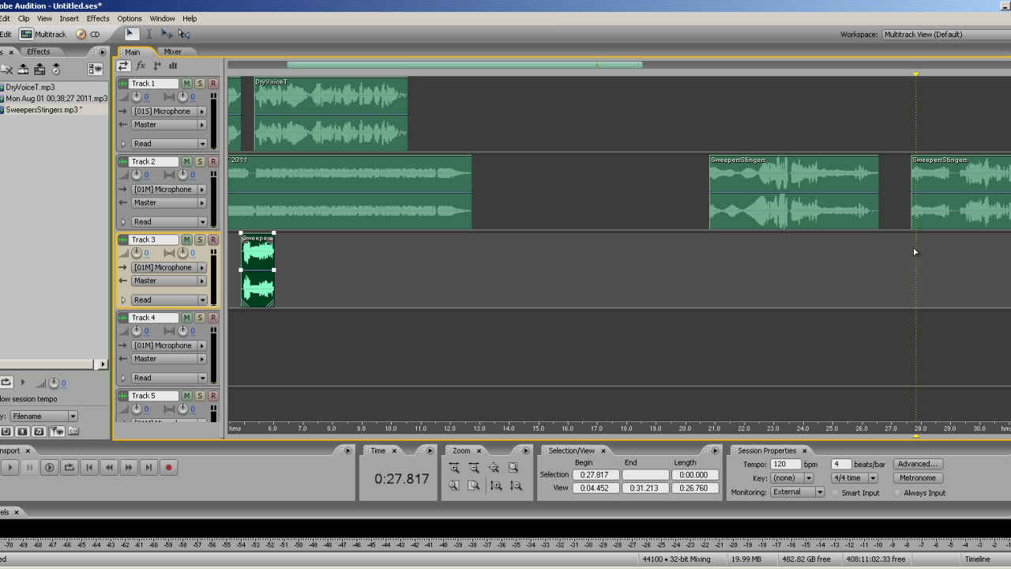
pyautogui.click(912, 251)
pyautogui.press('space')
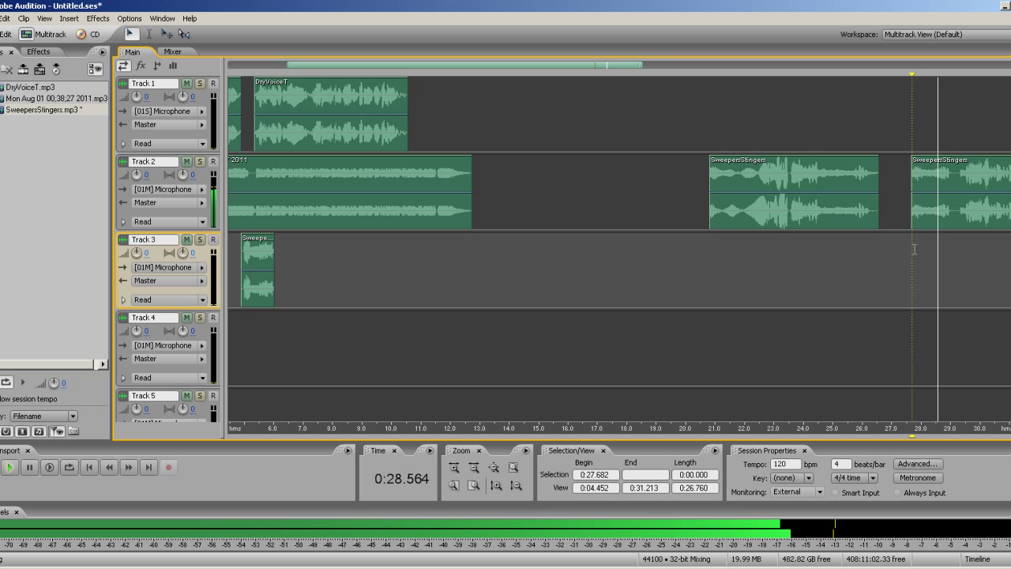
pyautogui.press('space')
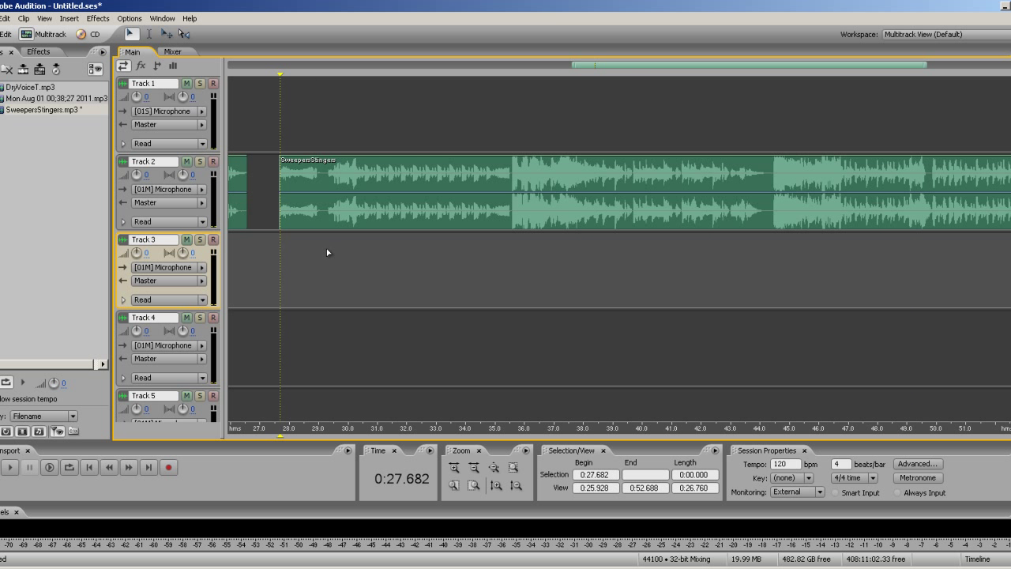
# Split out the 27.7–29.2 s stinger from the sweepers music and preview it with the voiceover.
pyautogui.moveTo(324, 253); pyautogui.dragTo(280, 253)
pyautogui.rightClick(332, 214)
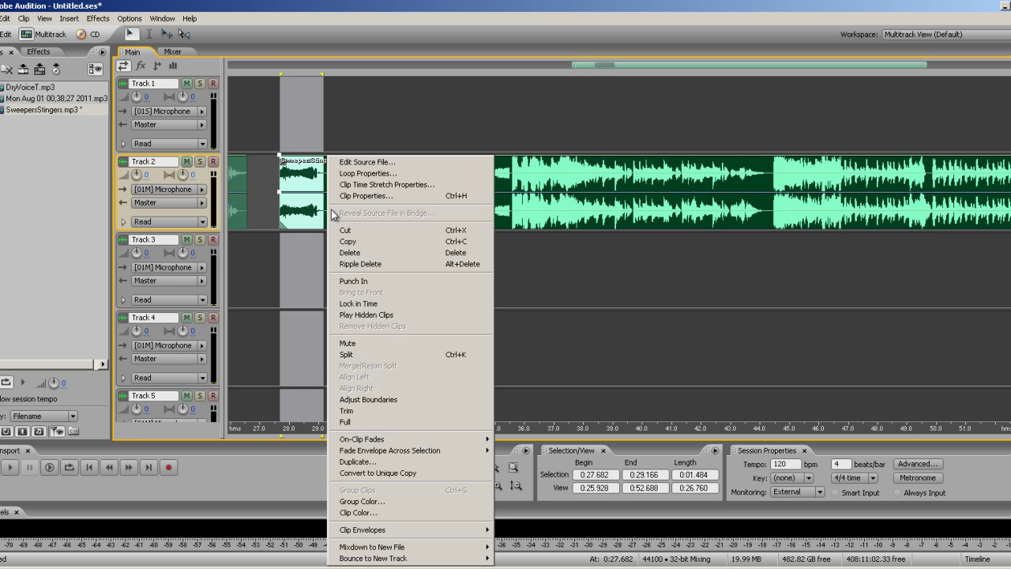
pyautogui.click(360, 353)
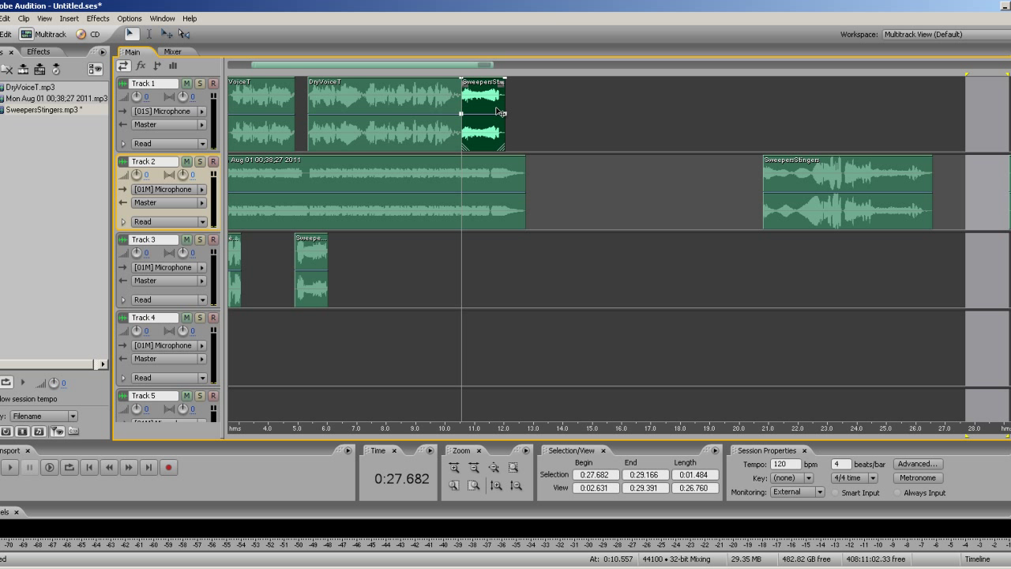
pyautogui.moveTo(197, 245); pyautogui.dragTo(482, 117)
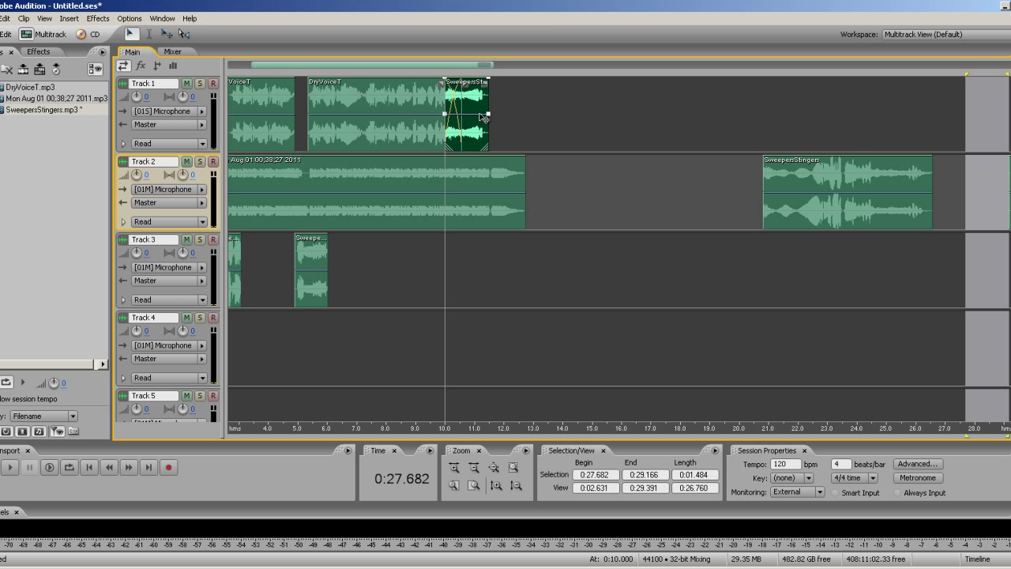
pyautogui.click(368, 297)
pyautogui.press('space')
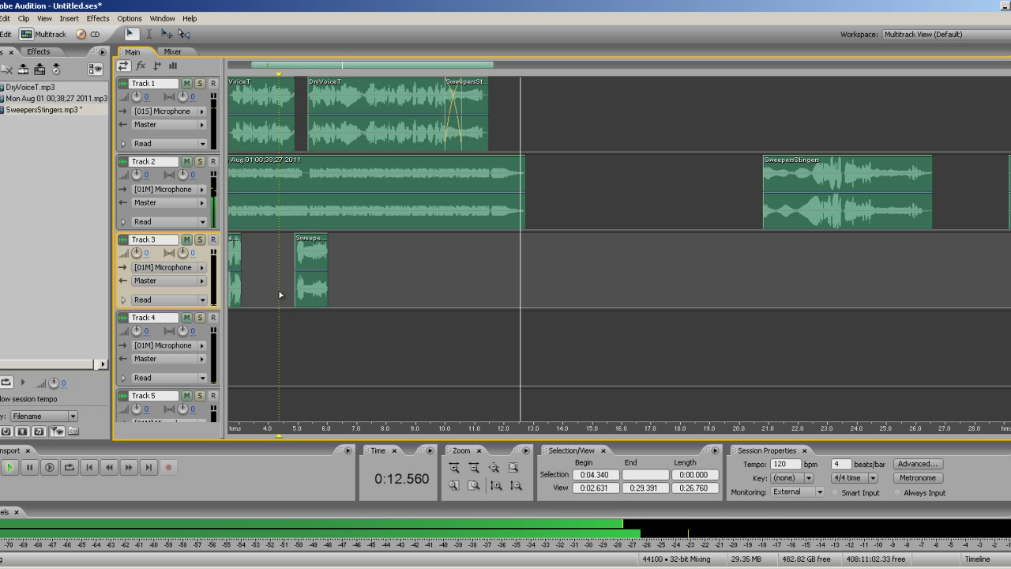
# Mark a short range near 11.3 seconds on the Track 2 music clip and split it there.
pyautogui.press('space')
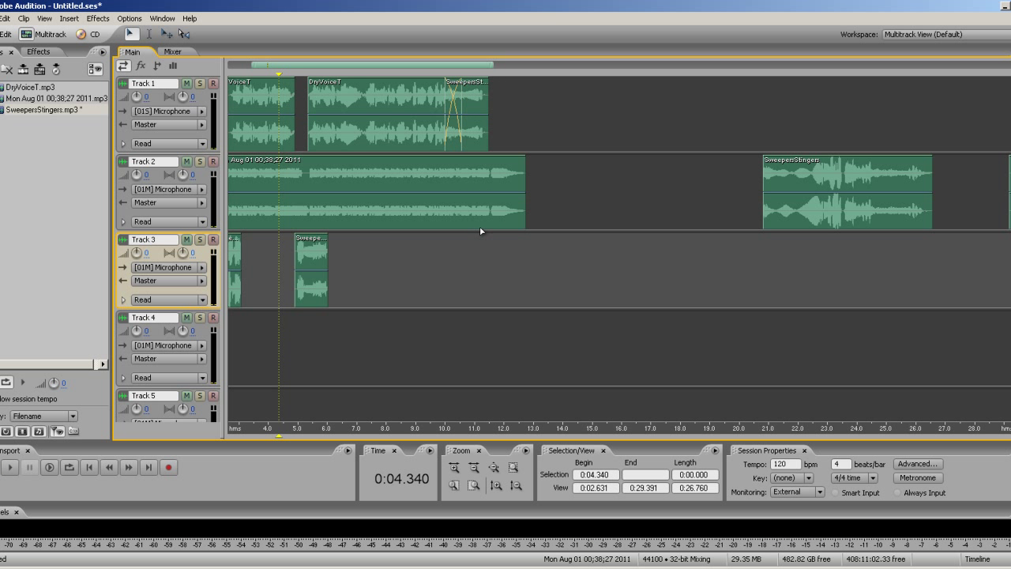
pyautogui.click(481, 228)
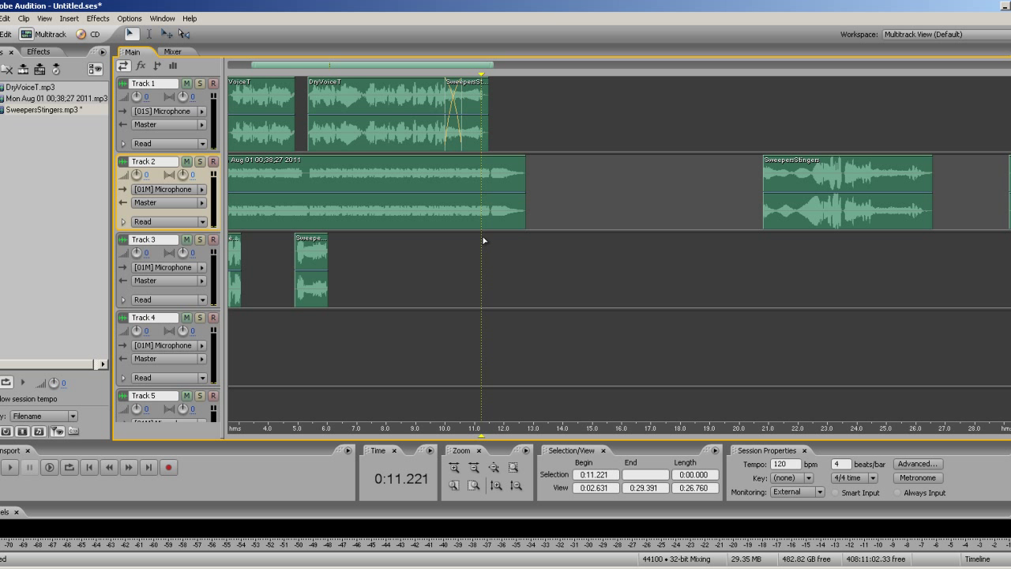
pyautogui.moveTo(483, 238); pyautogui.dragTo(489, 237)
pyautogui.rightClick(486, 207)
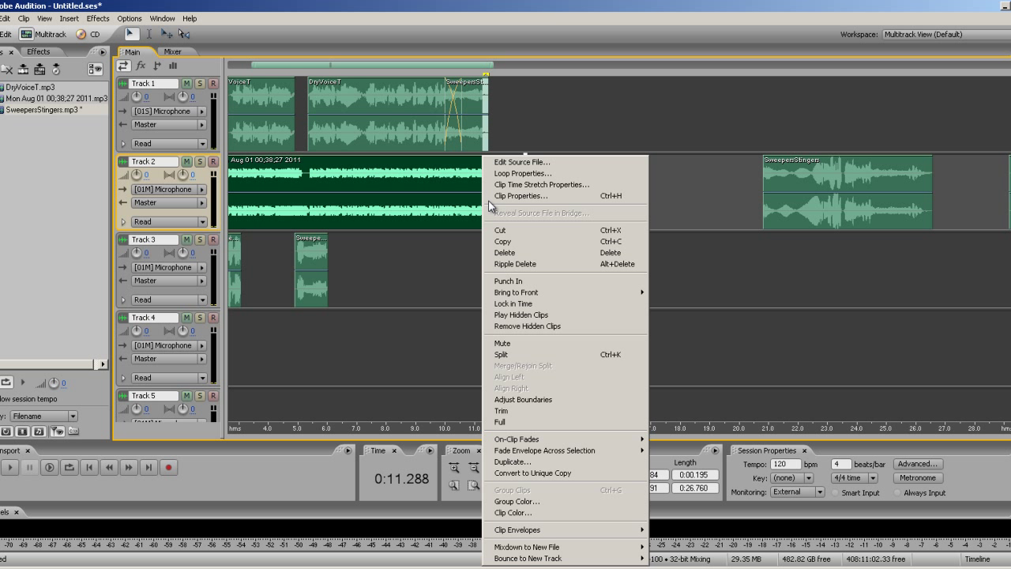
pyautogui.click(499, 230)
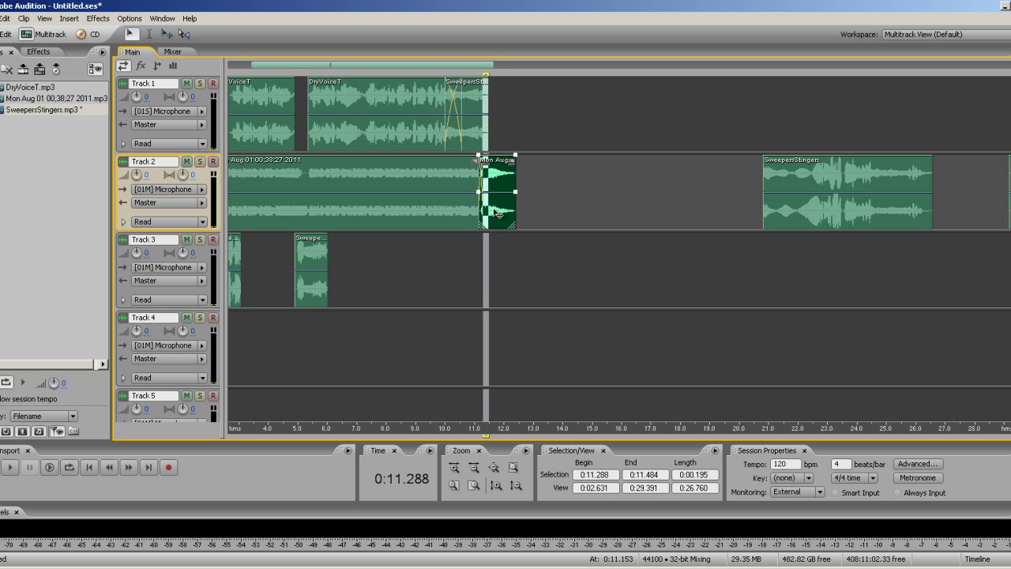
# Audition the edited transition from about 9.5 seconds, leaving the playhead at 11 seconds.
pyautogui.click(462, 250)
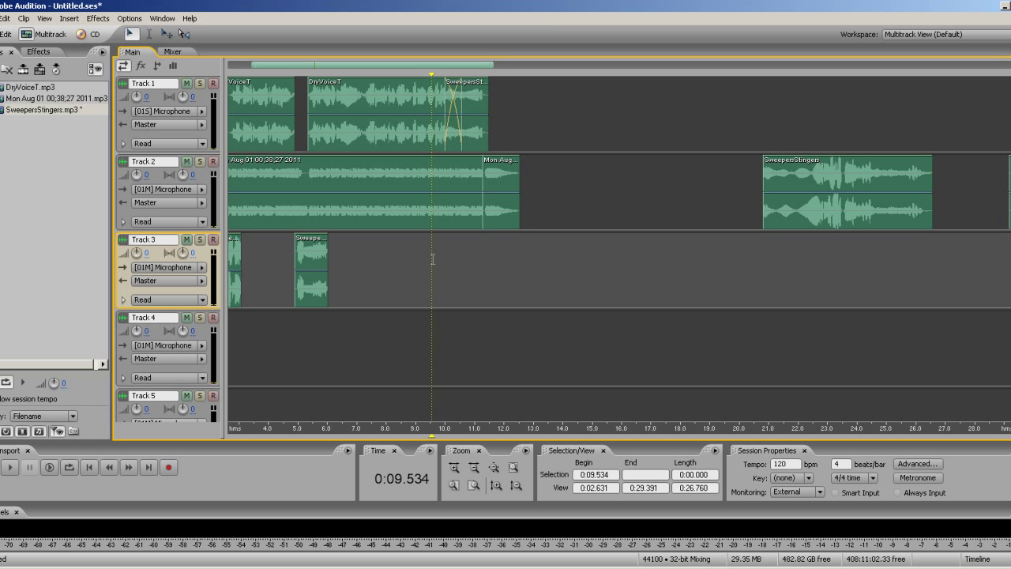
pyautogui.press('space')
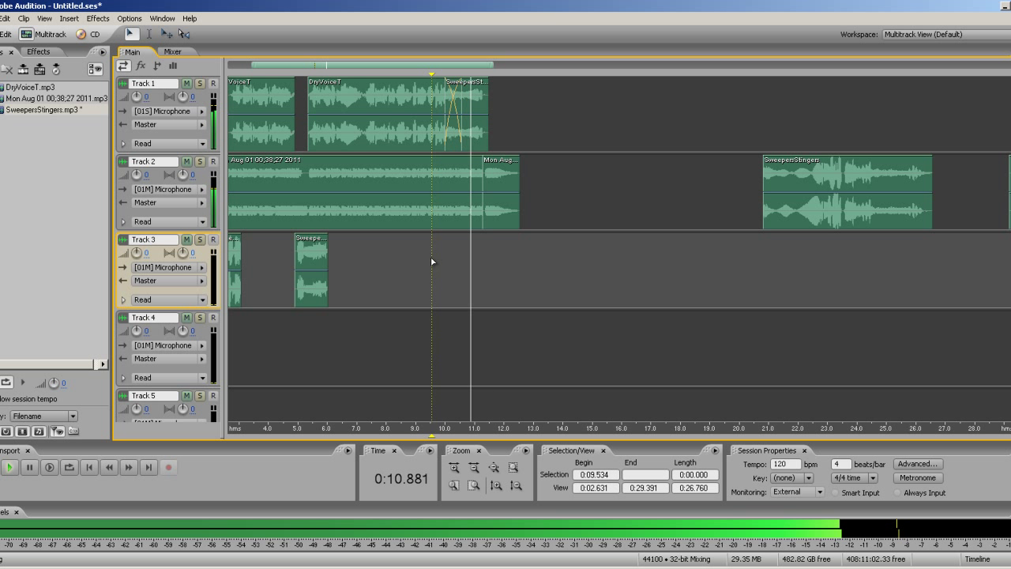
pyautogui.press('space')
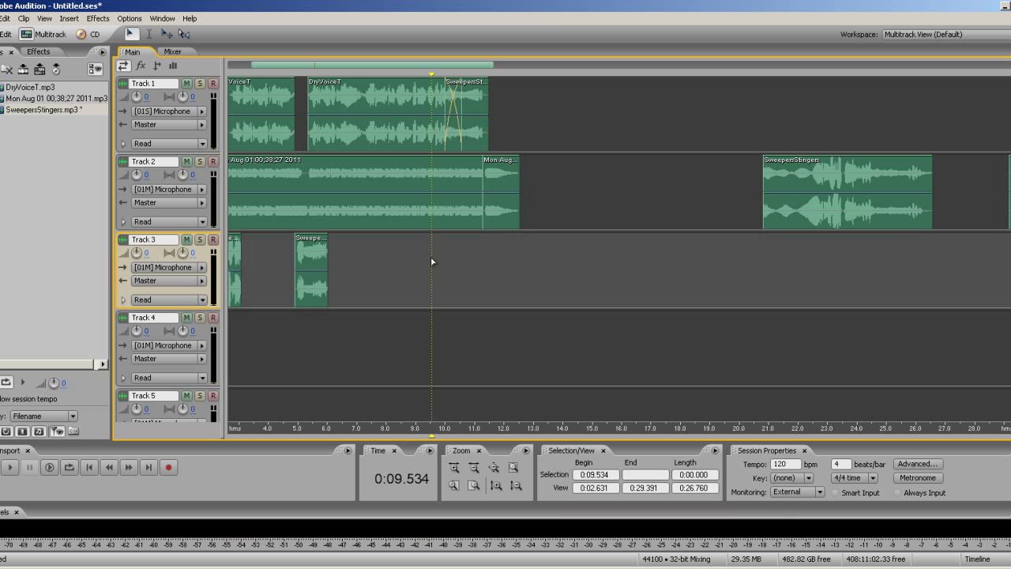
pyautogui.click(474, 255)
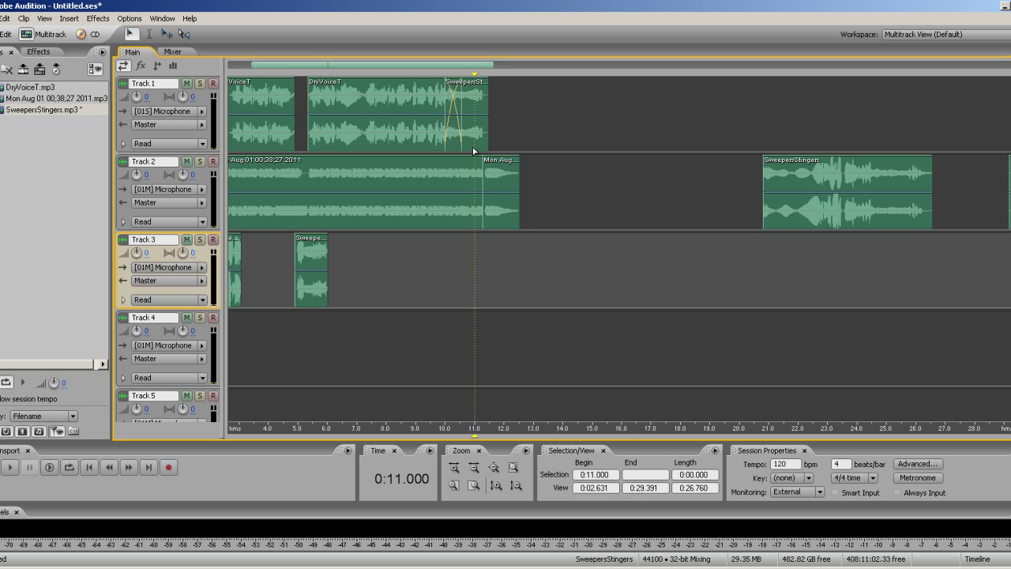
# Try trimming the Track 1 stinger at about 11.3 seconds, preview it, then undo the deletion.
pyautogui.rightClick(474, 150)
pyautogui.click(501, 242)
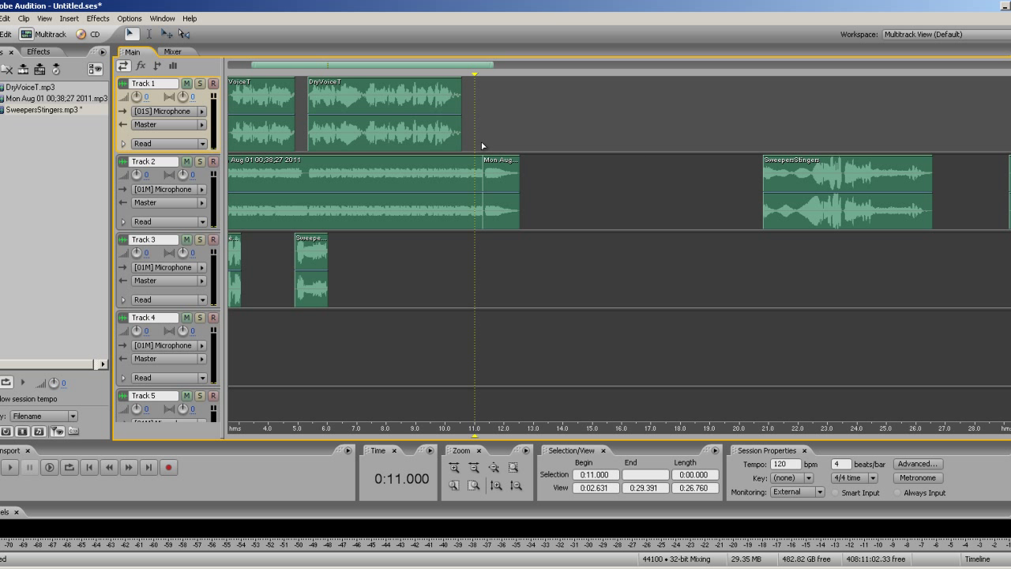
pyautogui.hotkey('ctrl', 'z')
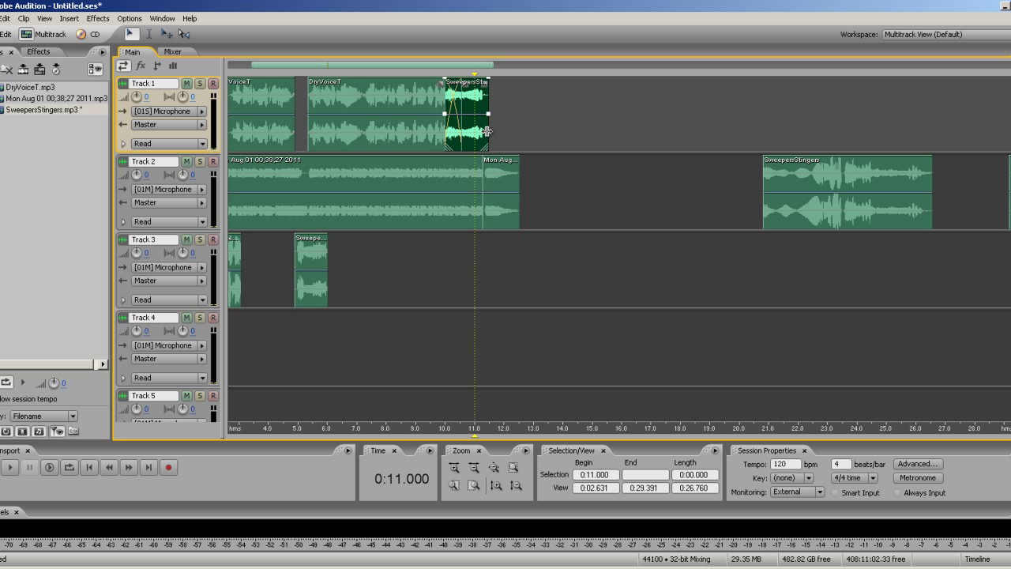
pyautogui.rightClick(482, 139)
pyautogui.click(505, 320)
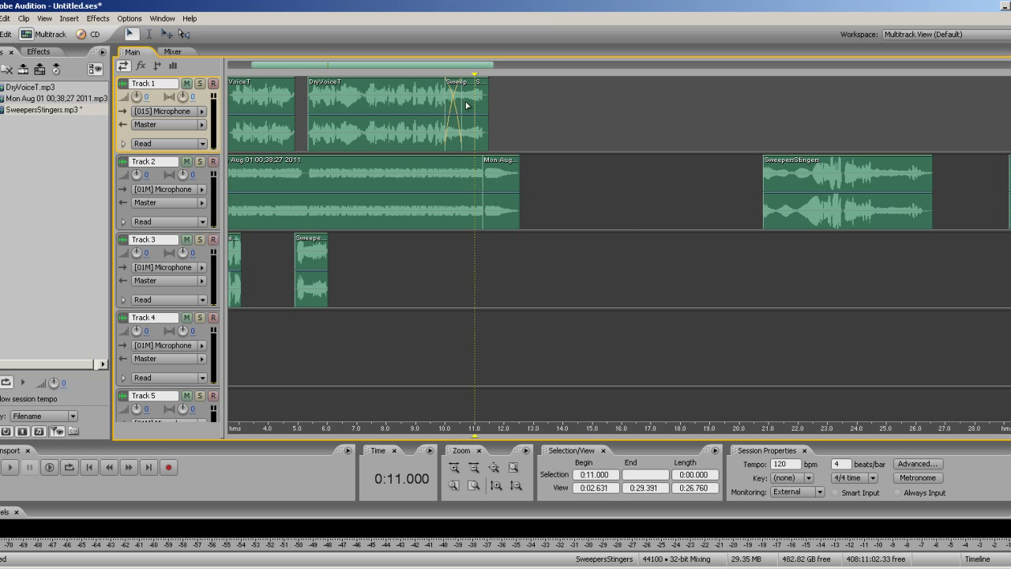
pyautogui.press('Delete')
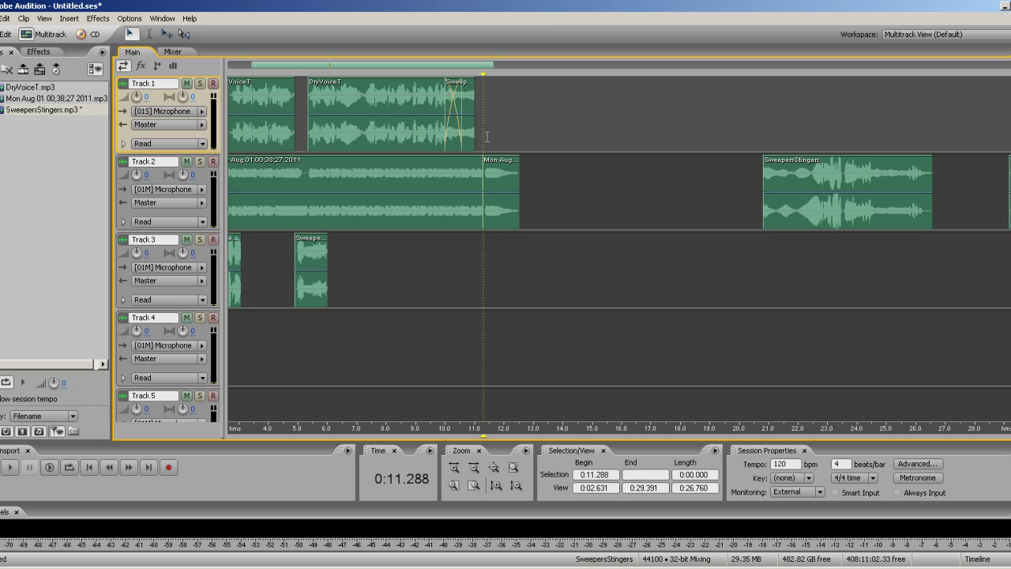
pyautogui.click(408, 274)
pyautogui.press('space')
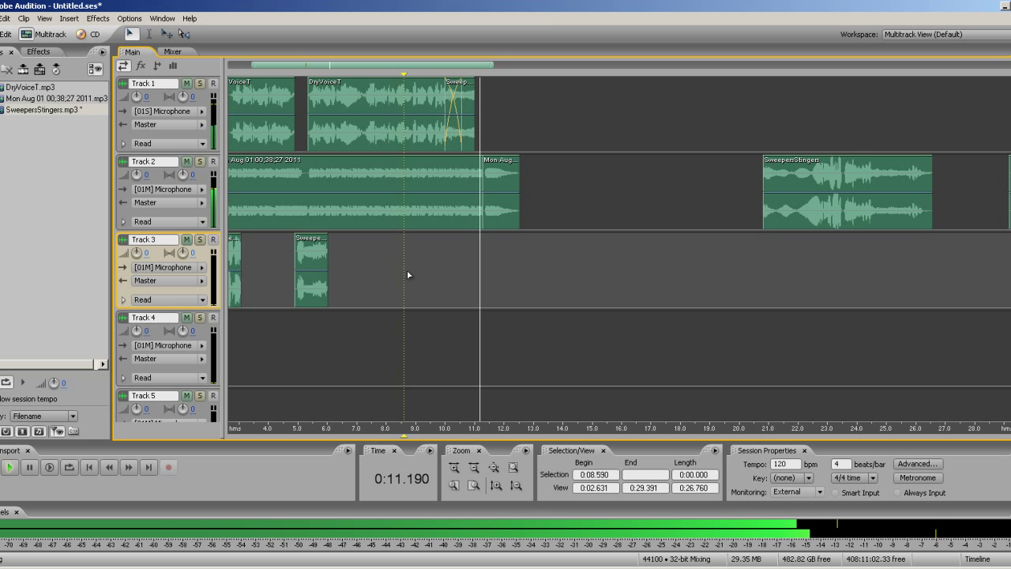
pyautogui.press('space')
pyautogui.hotkey('ctrl', 'z')
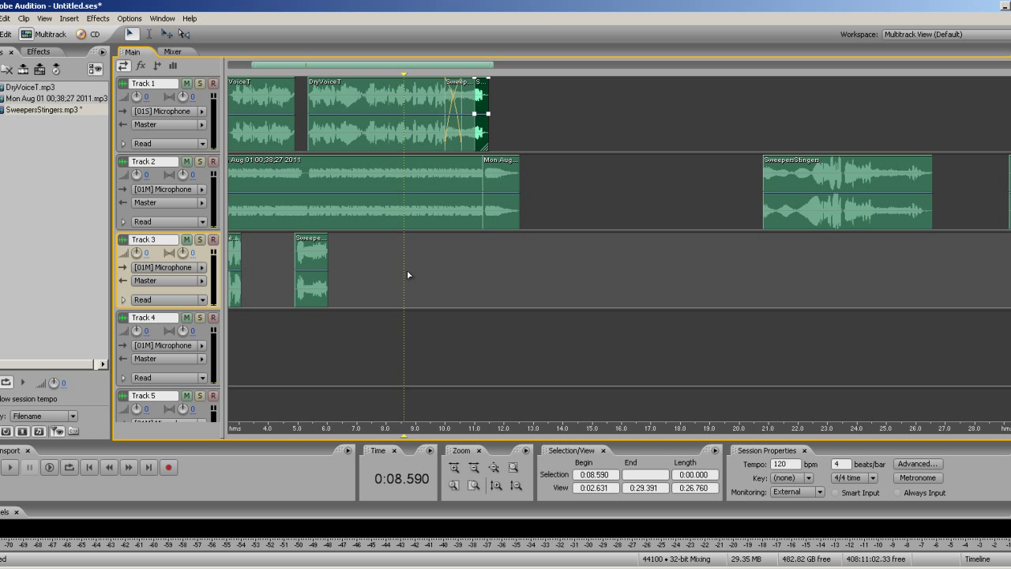
# Zoom in on the voiceover ending and select 11.156–11.288 s across the tracks.
pyautogui.click(453, 470)
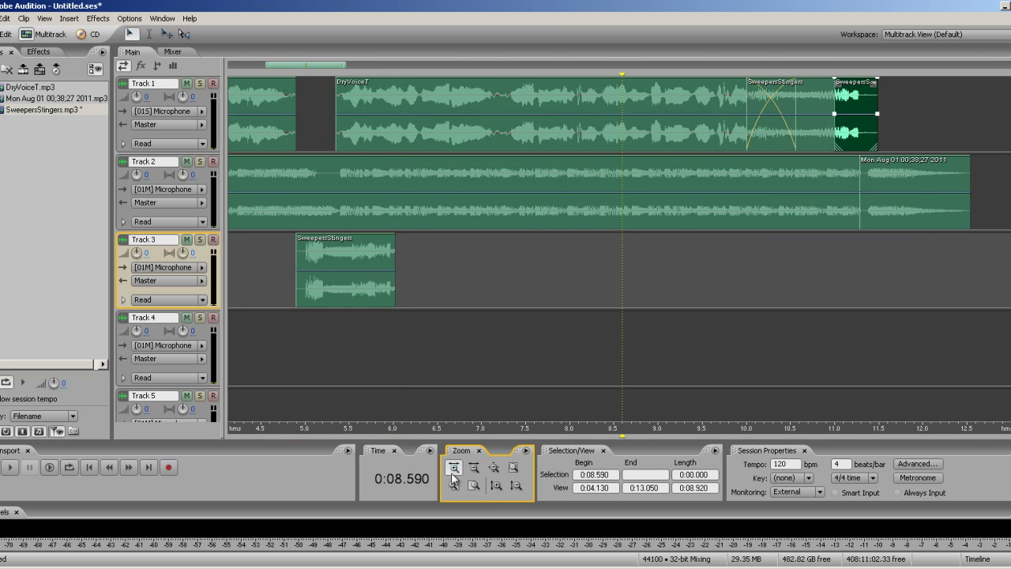
pyautogui.moveTo(1007, 269); pyautogui.dragTo(936, 282)
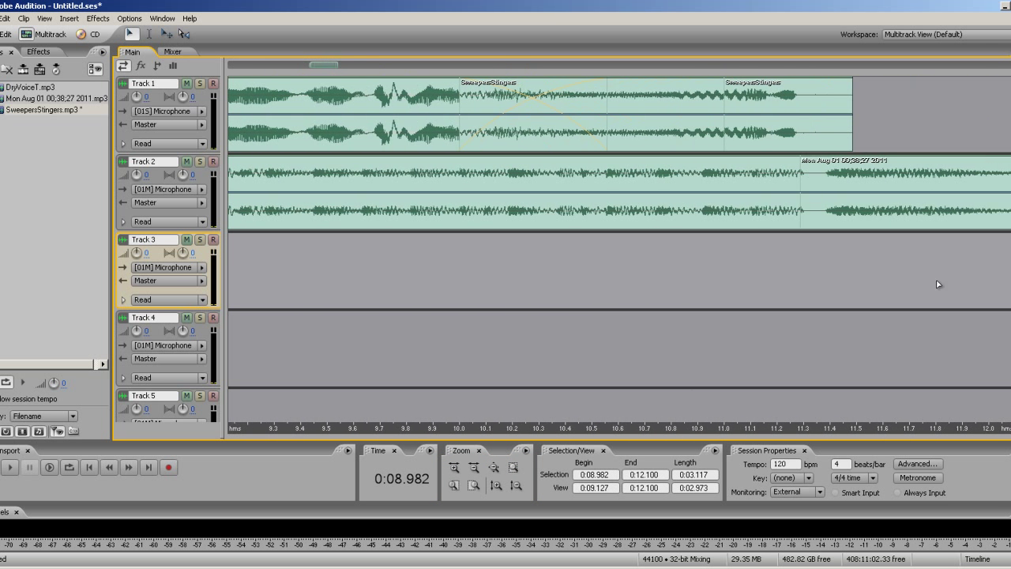
pyautogui.click(712, 289)
pyautogui.moveTo(759, 264); pyautogui.dragTo(792, 264)
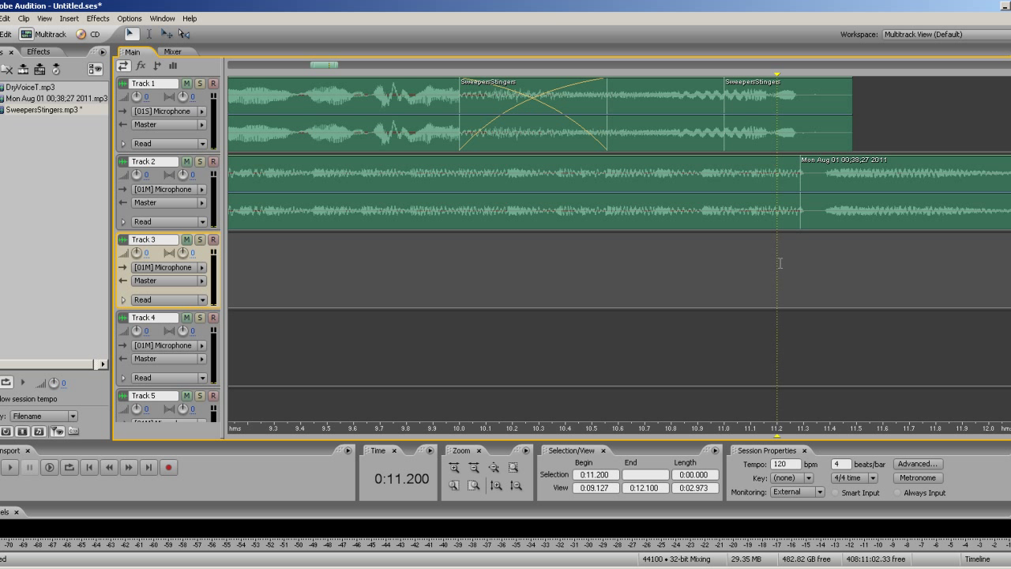
pyautogui.click(819, 286)
pyautogui.click(790, 289)
pyautogui.moveTo(765, 291); pyautogui.dragTo(800, 290)
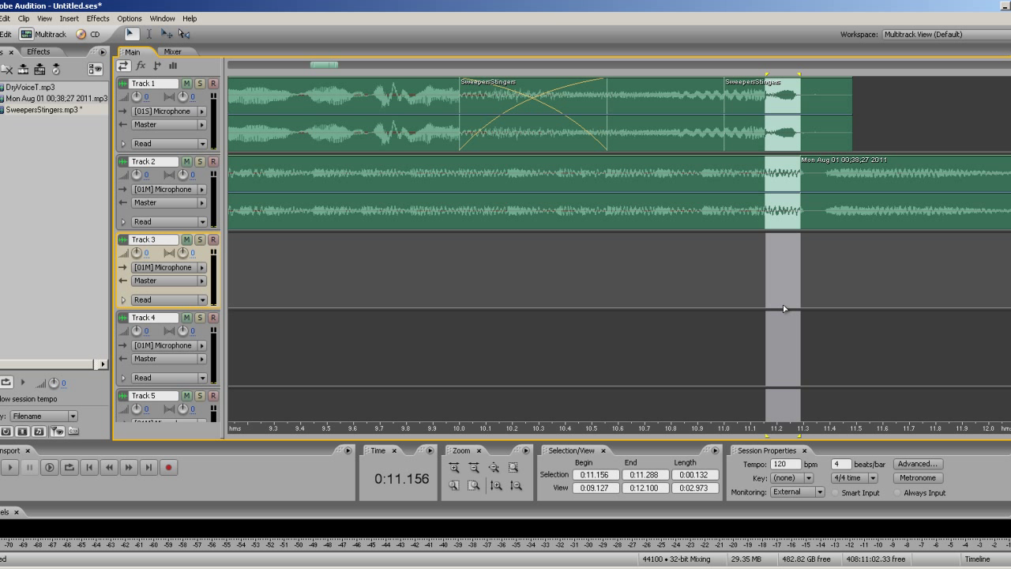
# Split the Track 1 stinger at the selection edges, delete both pieces, and preview the result.
pyautogui.rightClick(771, 147)
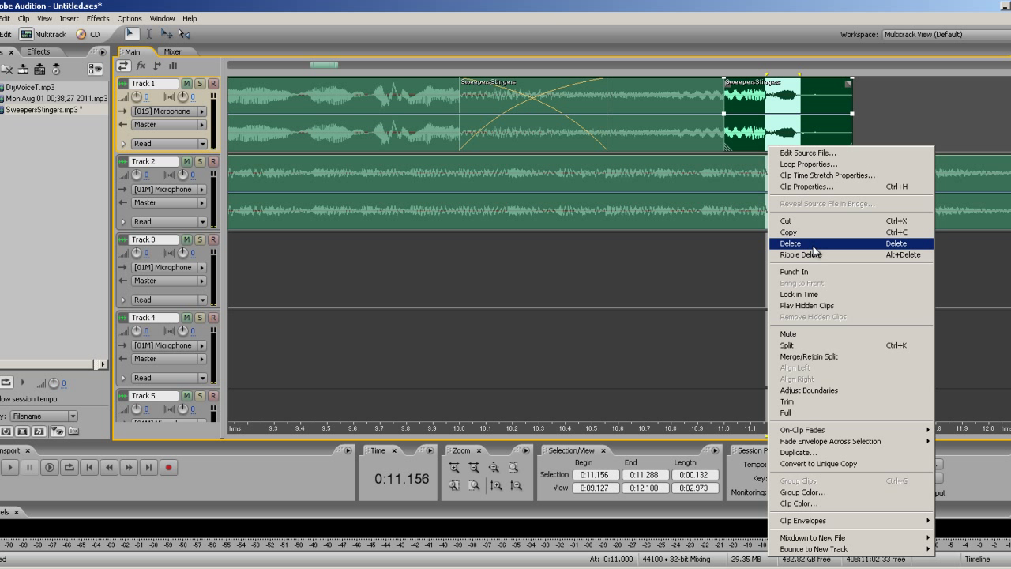
pyautogui.click(797, 345)
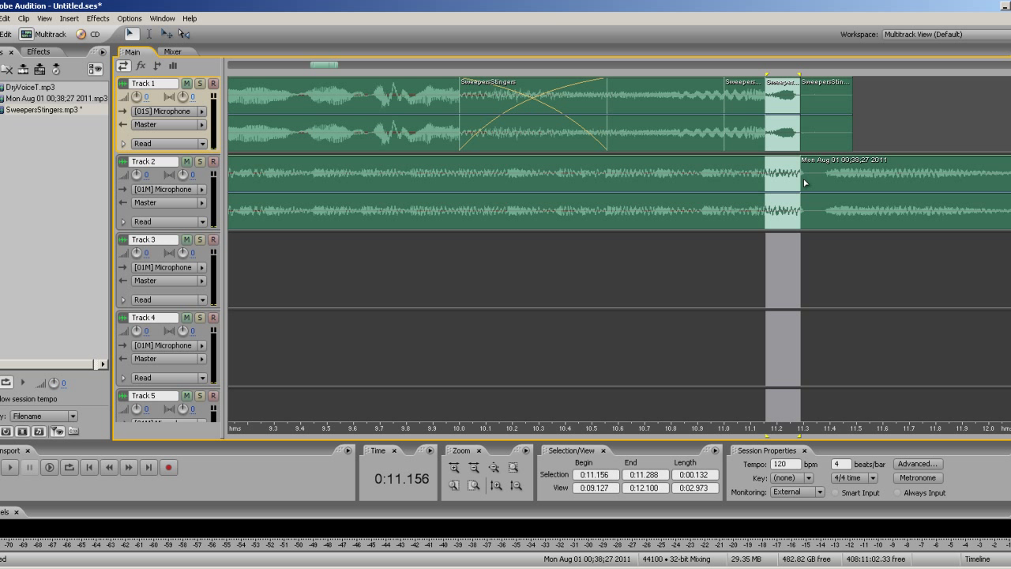
pyautogui.rightClick(787, 128)
pyautogui.click(821, 199)
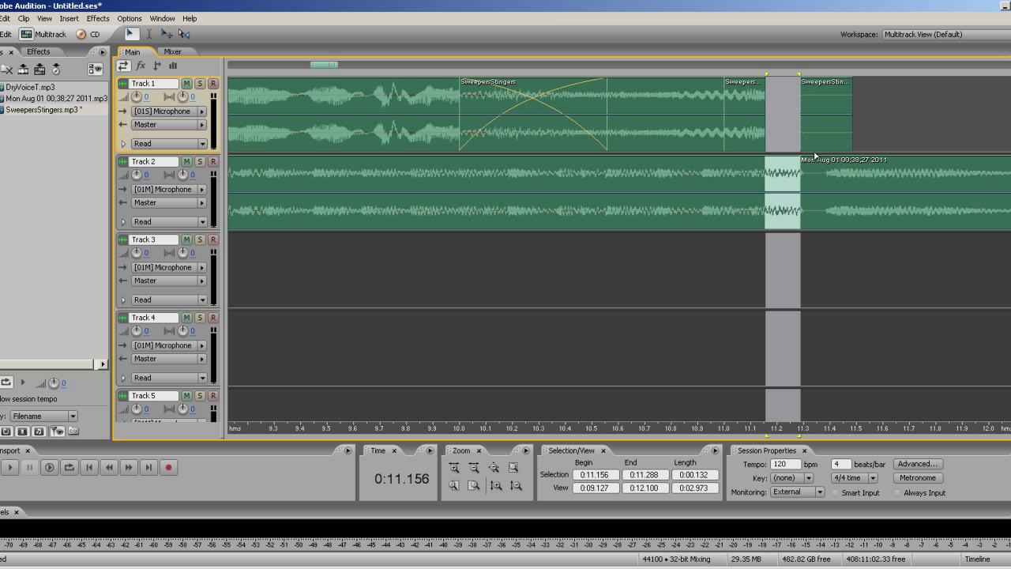
pyautogui.click(821, 130)
pyautogui.press('Delete')
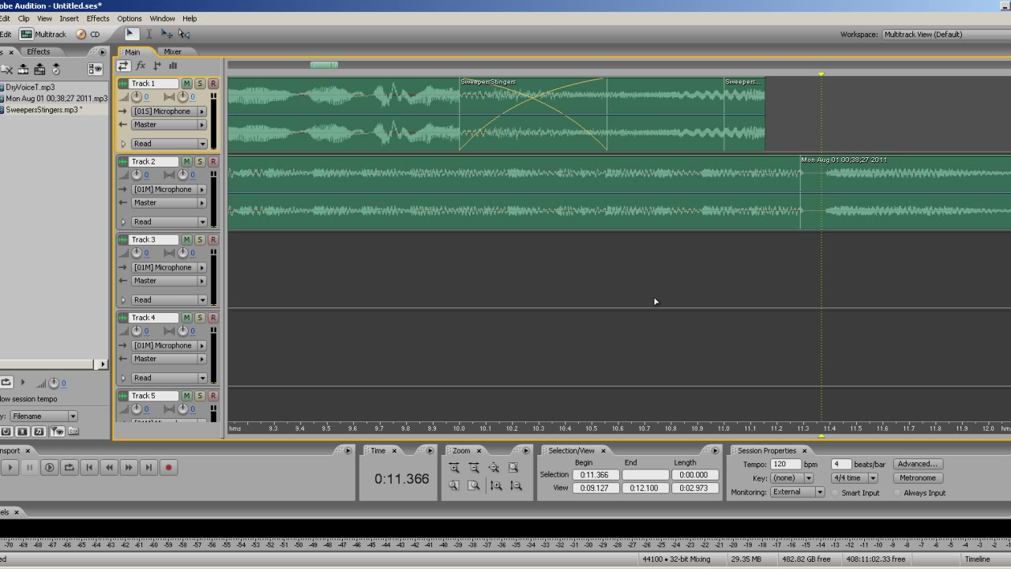
pyautogui.click(266, 271)
pyautogui.press('space')
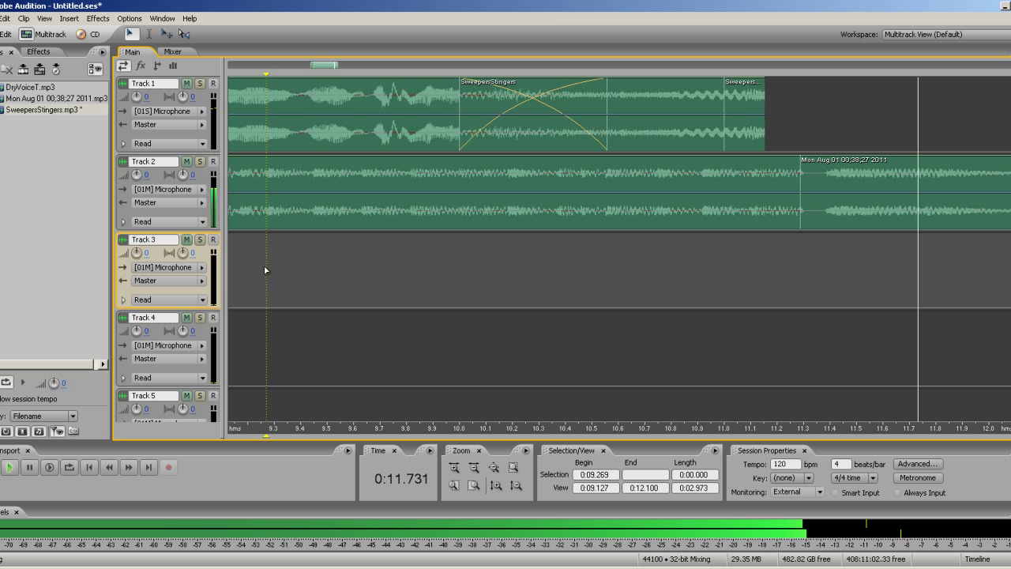
pyautogui.press('space')
# Cut 11.156–11.328 s from the Track 2 music and slide the later clip left to close the gap.
pyautogui.click(811, 245)
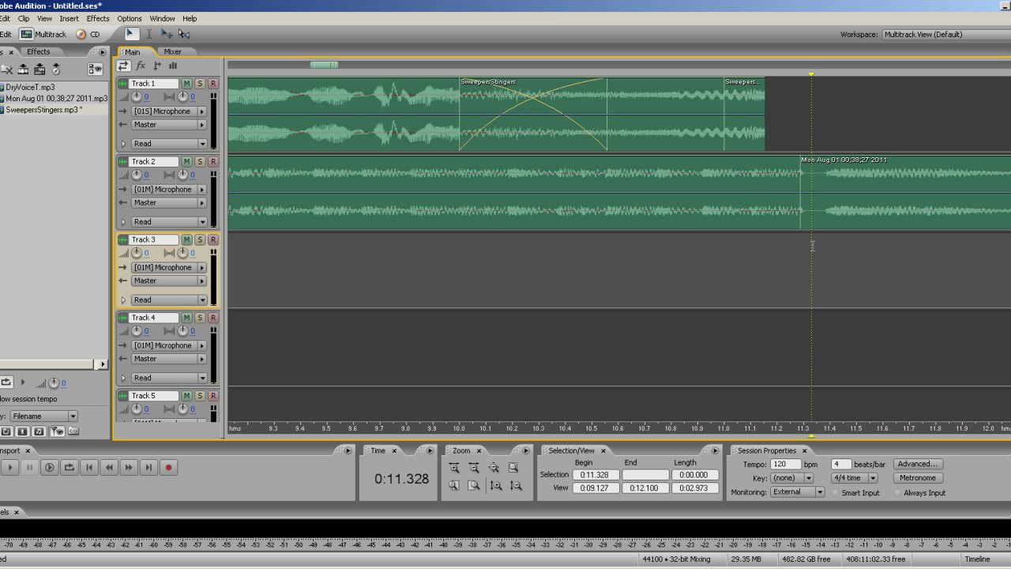
pyautogui.moveTo(812, 244); pyautogui.dragTo(765, 245)
pyautogui.rightClick(797, 221)
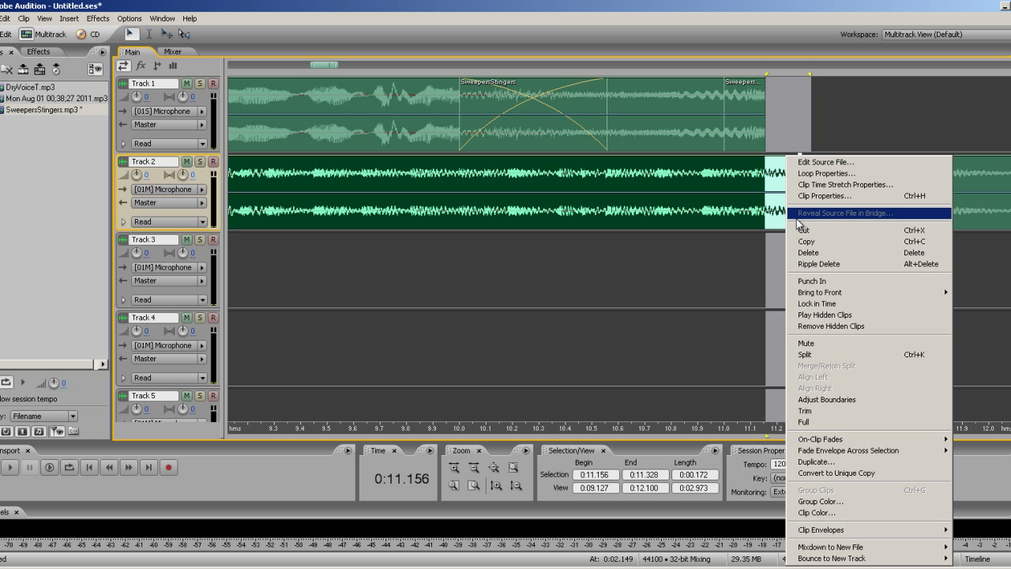
pyautogui.click(804, 353)
pyautogui.click(777, 224)
pyautogui.press('Delete')
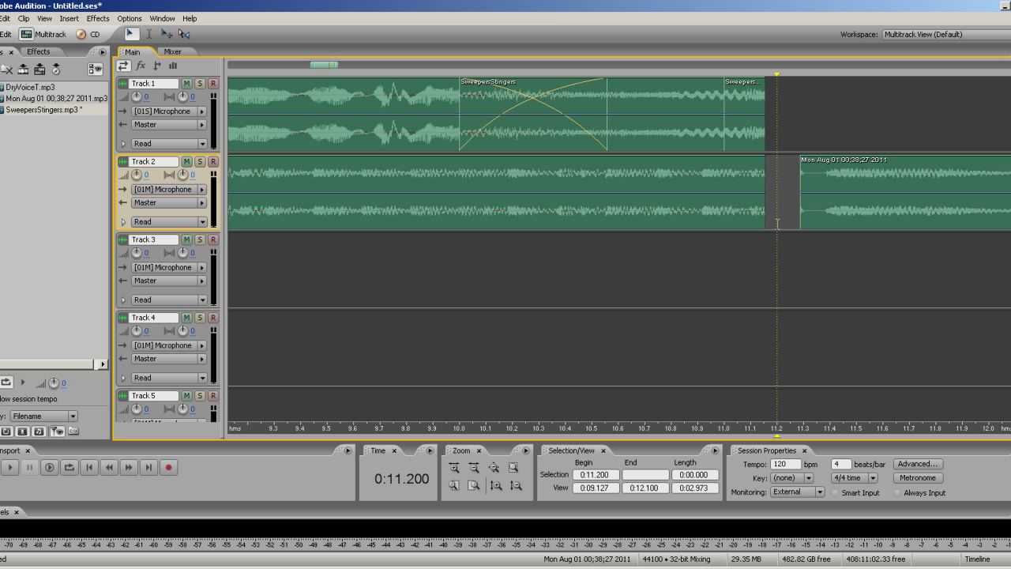
pyautogui.moveTo(815, 209); pyautogui.dragTo(776, 200)
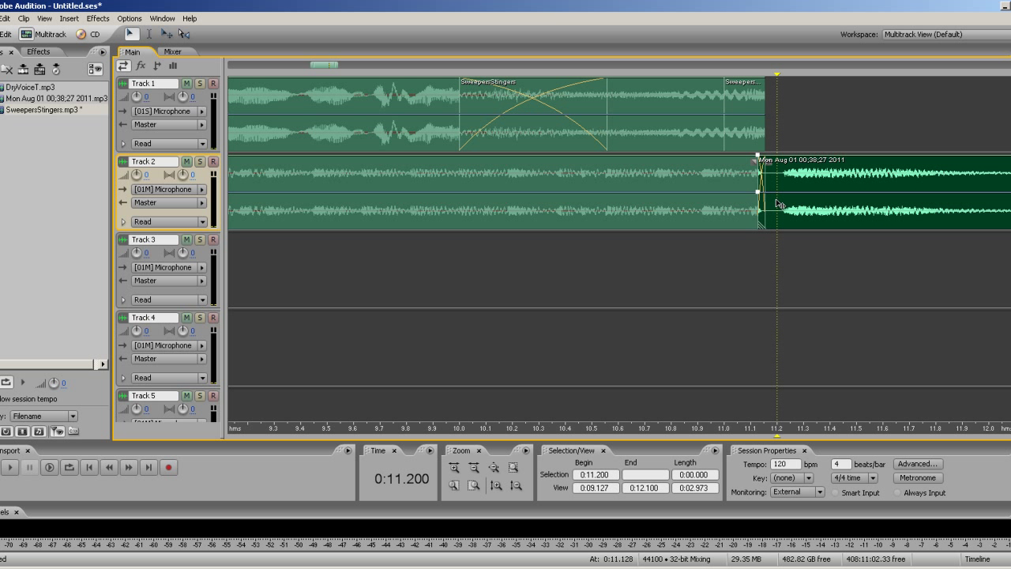
pyautogui.click(526, 316)
pyautogui.press('space')
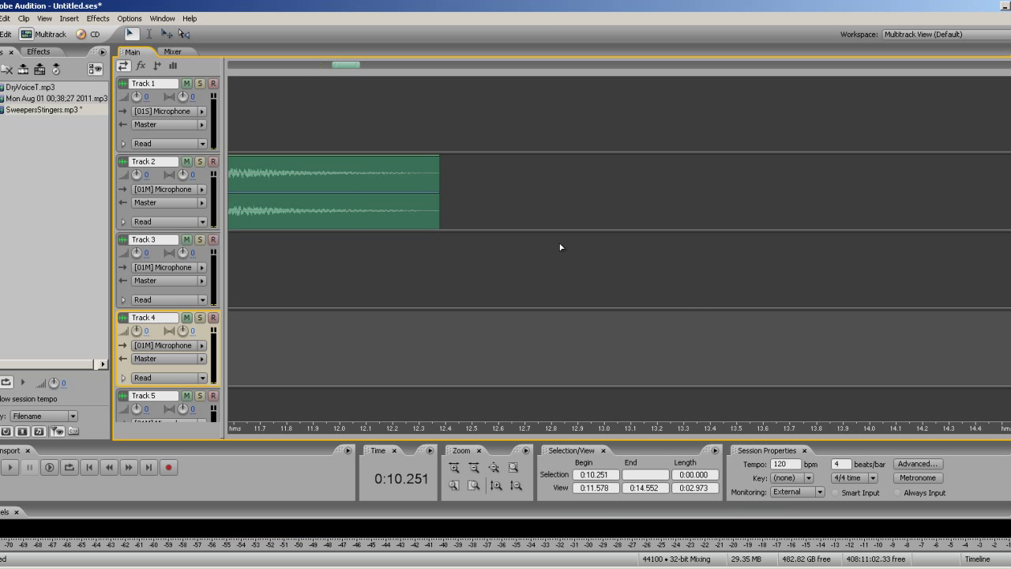
# Delete the SweepersStingers clip at 21 seconds on Track 2 and replay from the start.
pyautogui.click(475, 467)
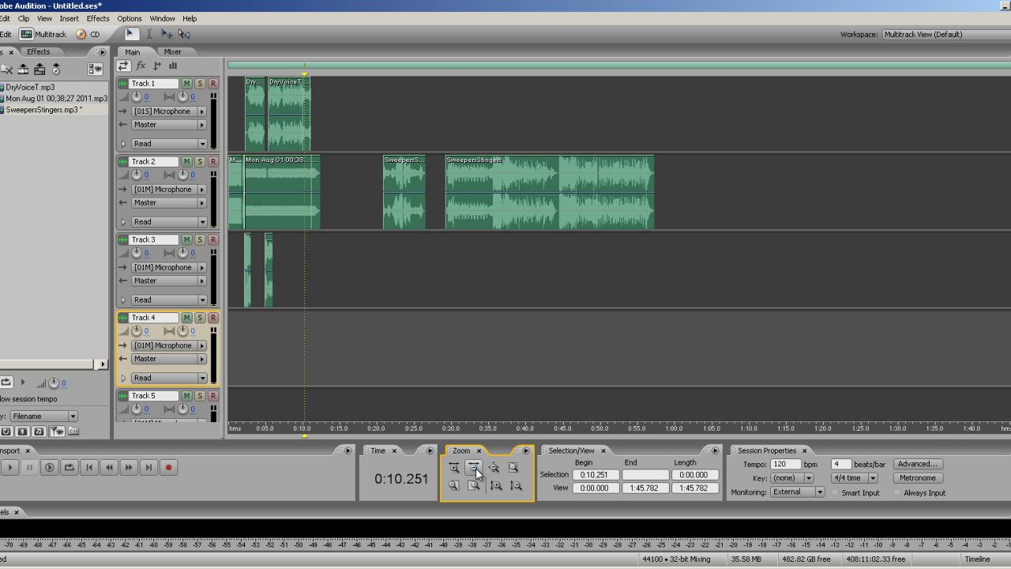
pyautogui.click(454, 467)
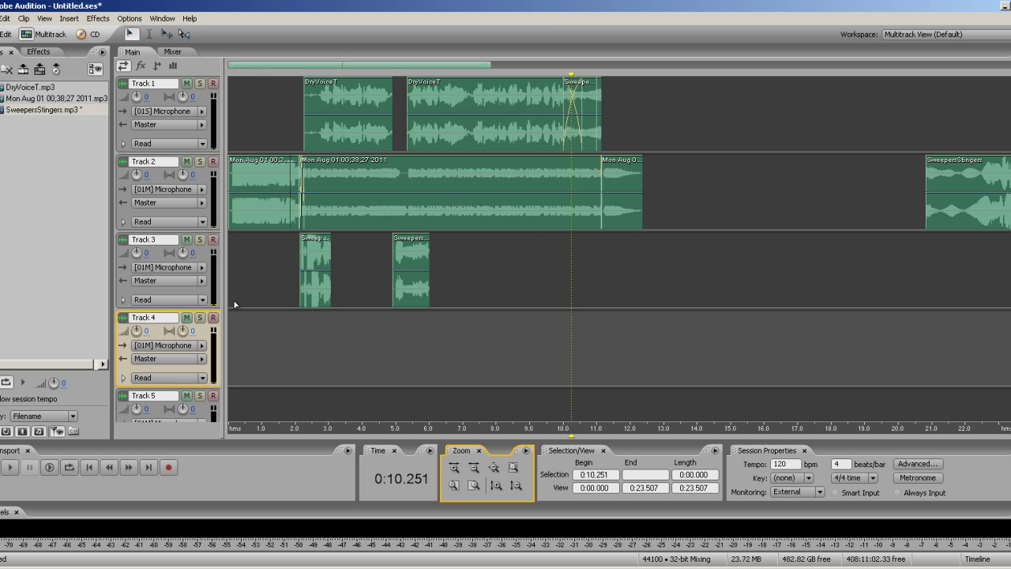
pyautogui.click(932, 214)
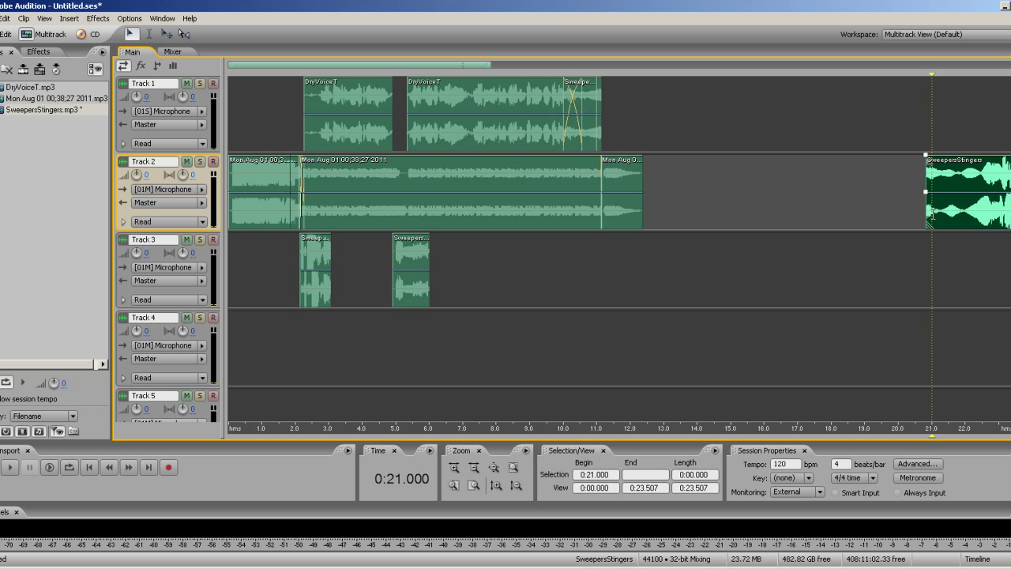
pyautogui.press('Delete')
pyautogui.click(225, 267)
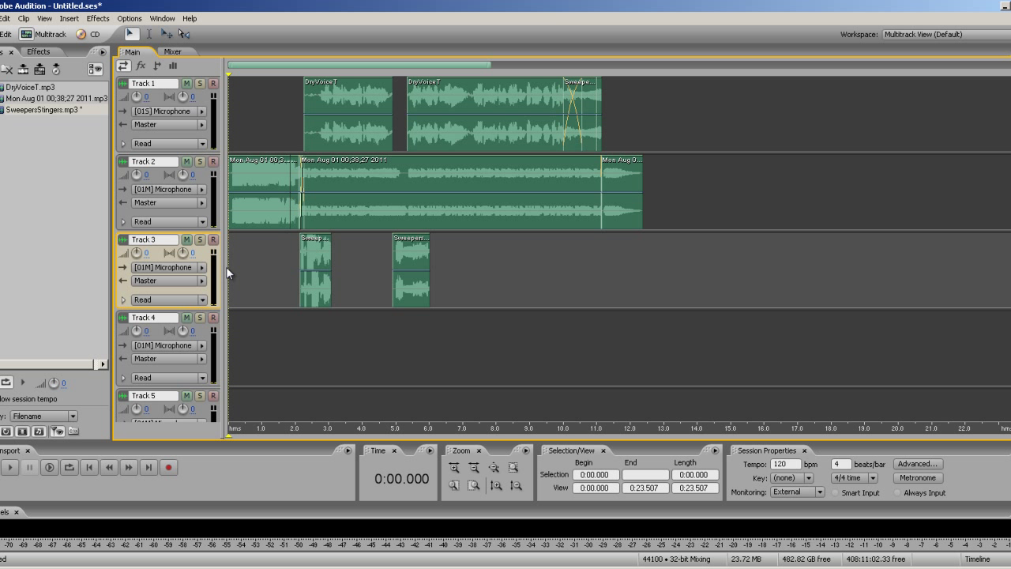
pyautogui.press('space')
# Split the Track 2 music clip at 10 seconds.
pyautogui.click(567, 249)
pyautogui.click(565, 252)
pyautogui.rightClick(562, 226)
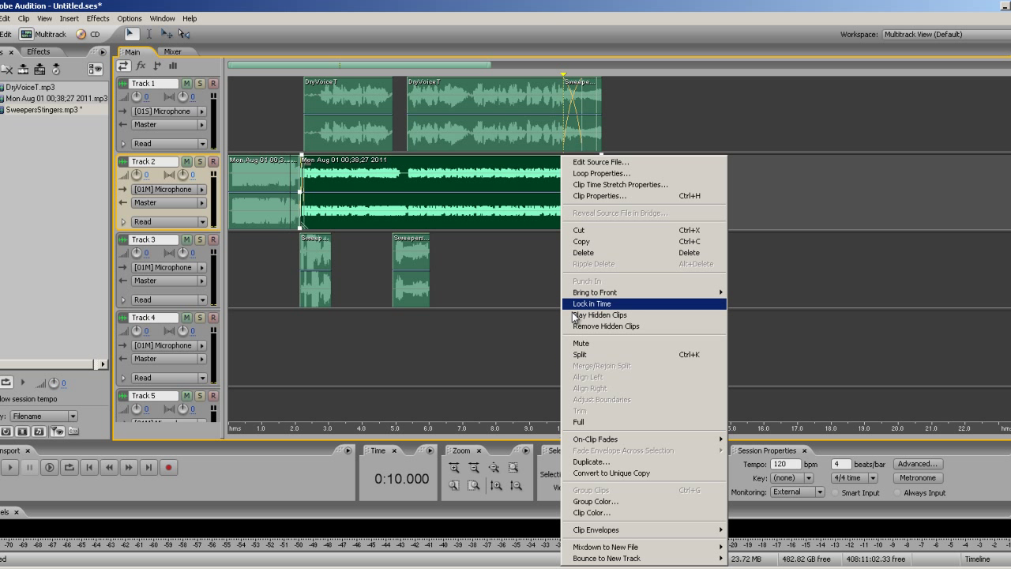
pyautogui.click(582, 353)
# Apply the SlowLoopDelay Dynamic Delay to the 10–11.16 s piece, then return to Multitrack View.
pyautogui.rightClick(573, 213)
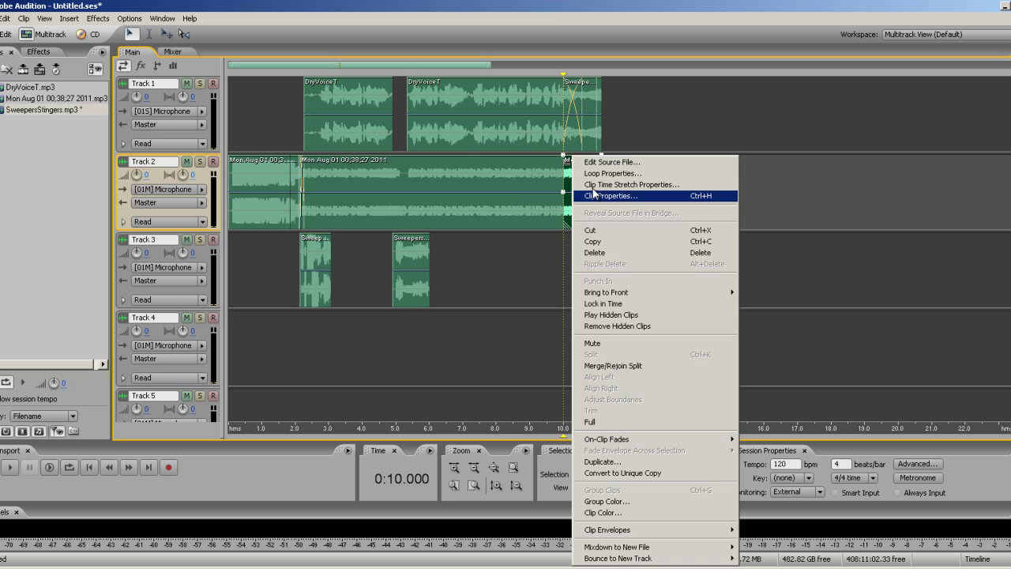
pyautogui.click(608, 162)
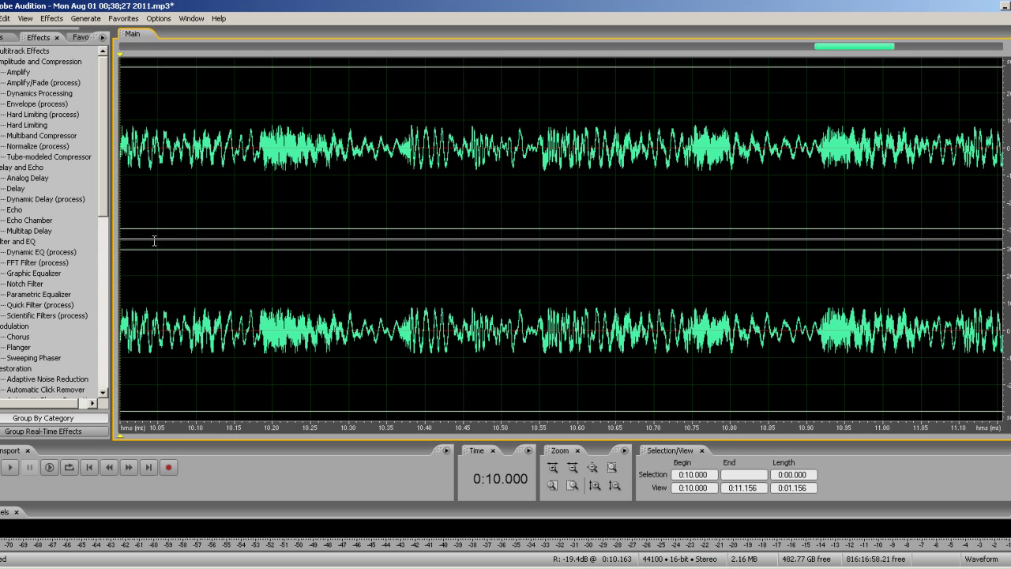
pyautogui.doubleClick(176, 245)
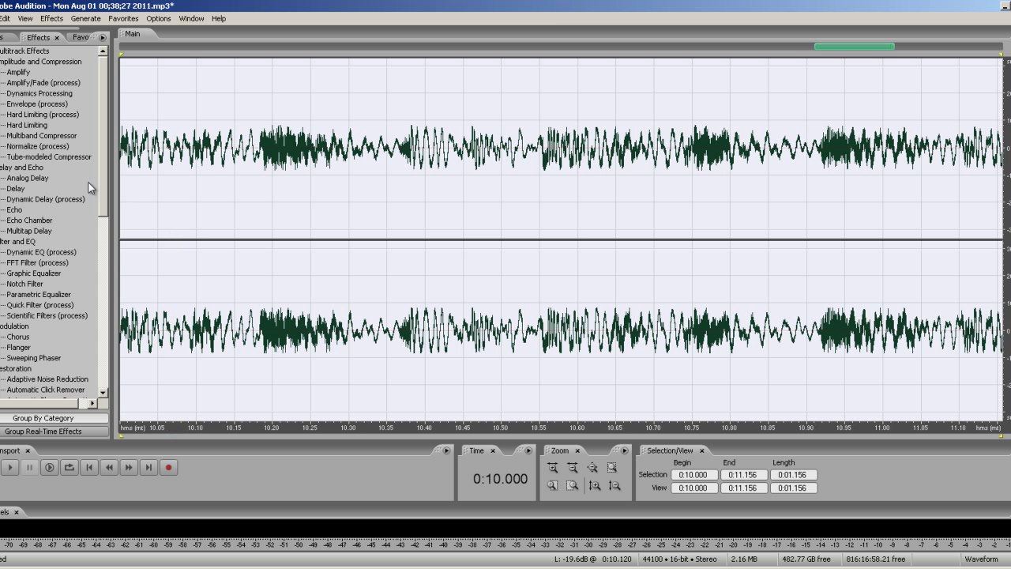
pyautogui.doubleClick(36, 200)
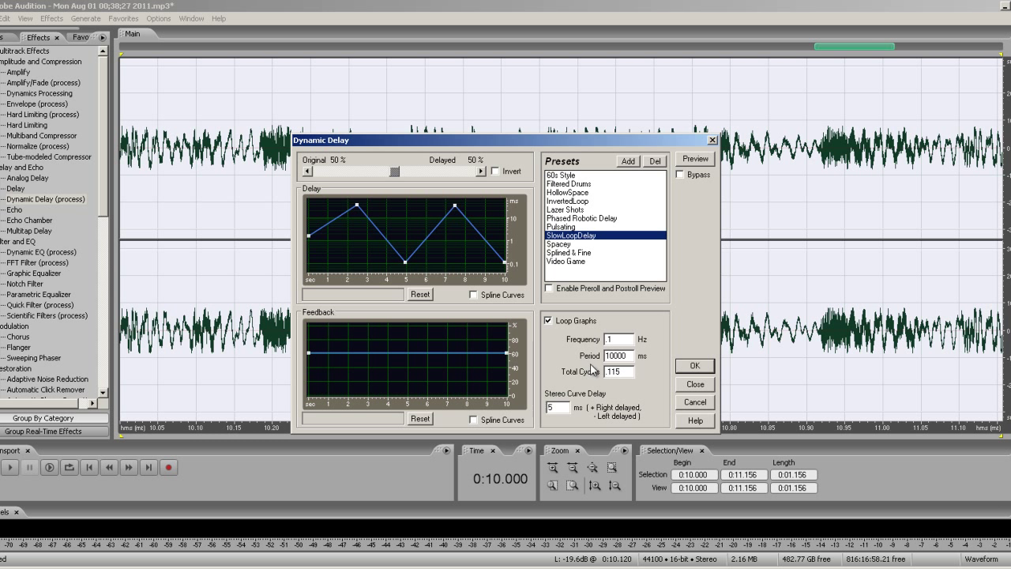
pyautogui.click(695, 364)
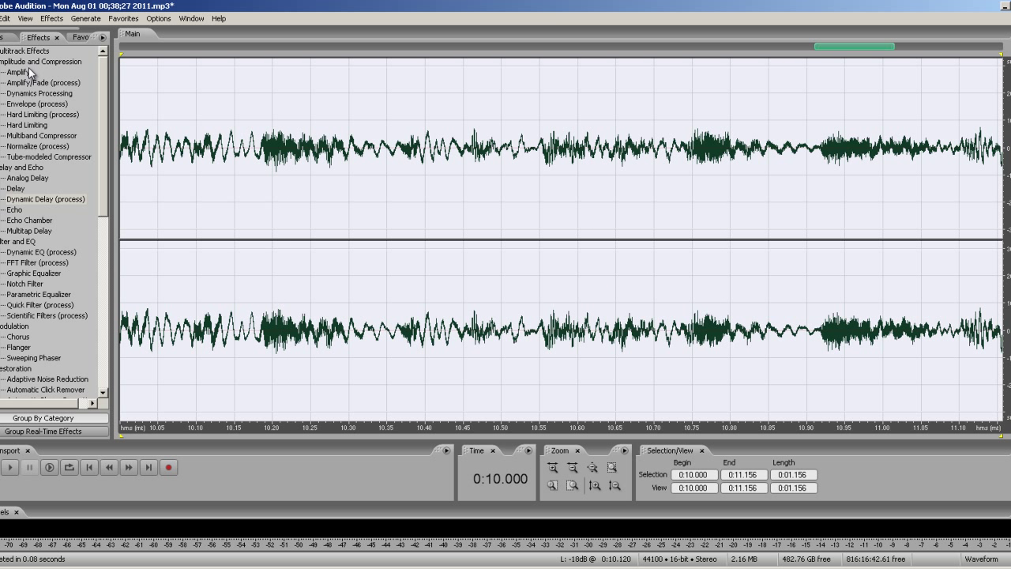
pyautogui.click(10, 37)
pyautogui.click(6, 18)
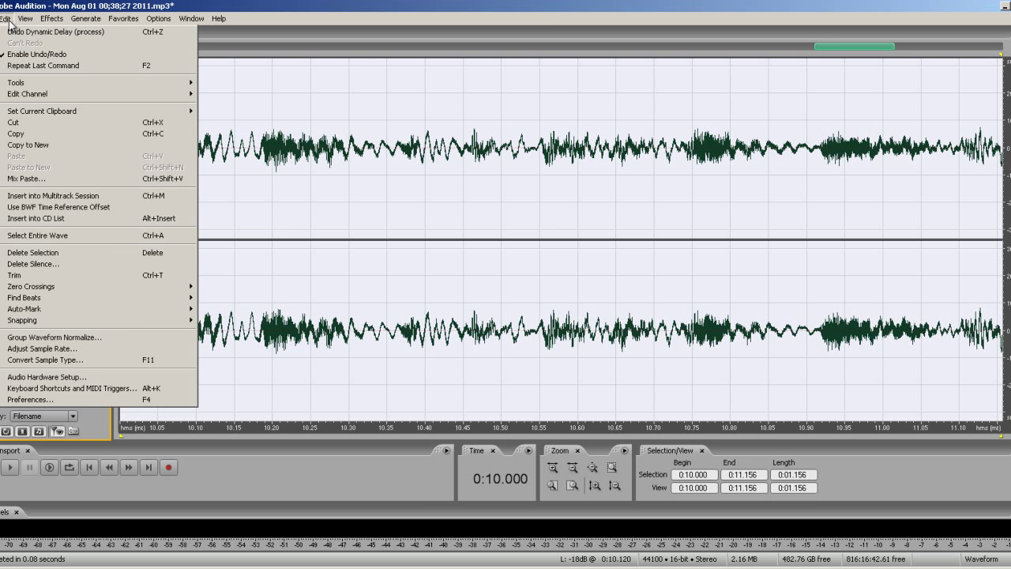
pyautogui.click(47, 31)
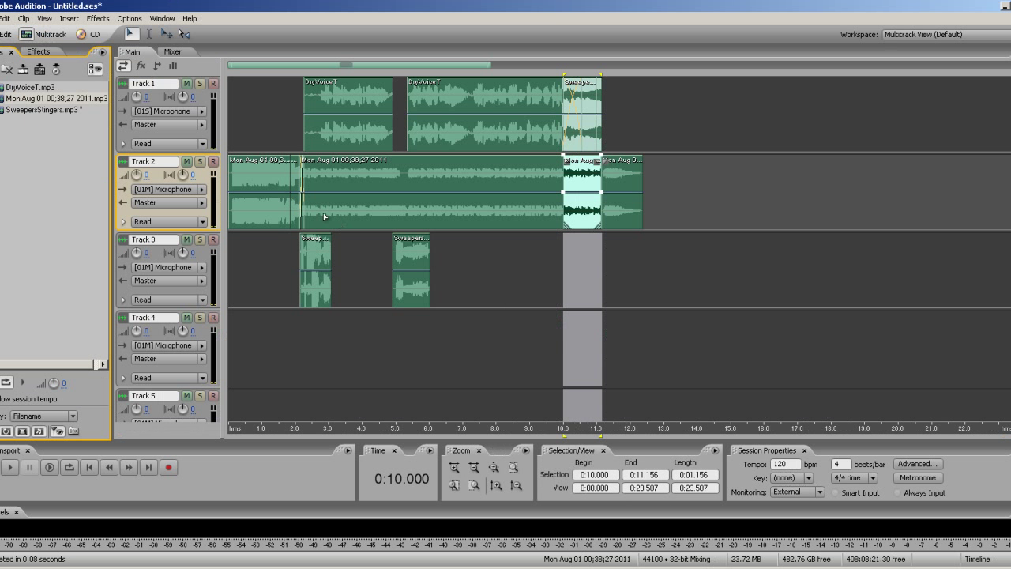
pyautogui.click(542, 263)
pyautogui.press('space')
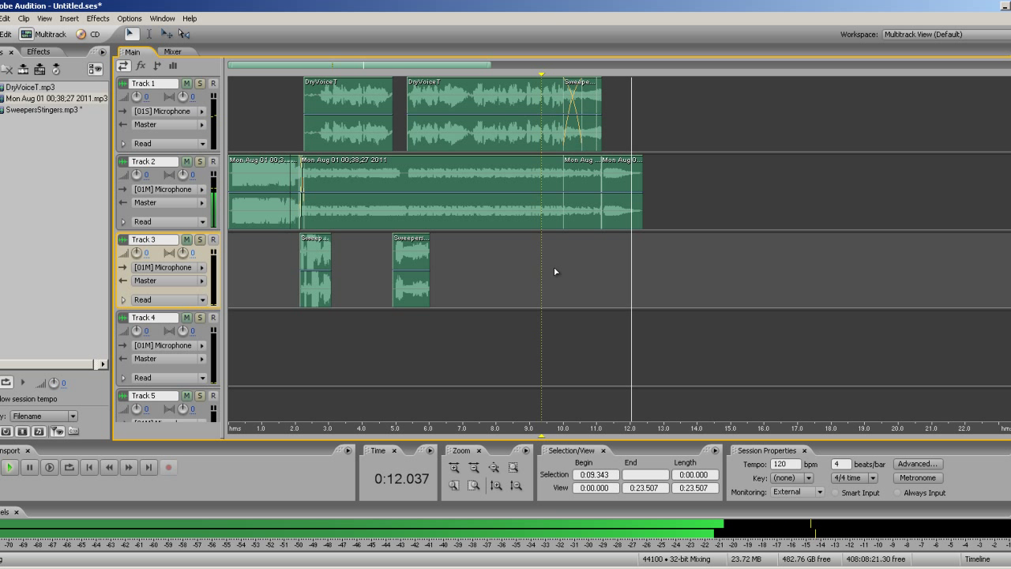
pyautogui.press('space')
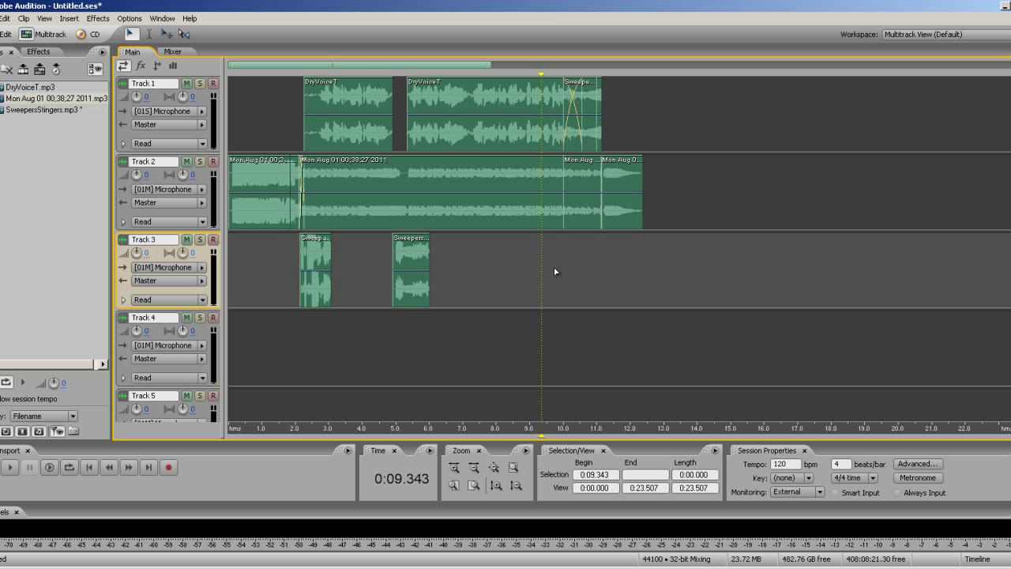